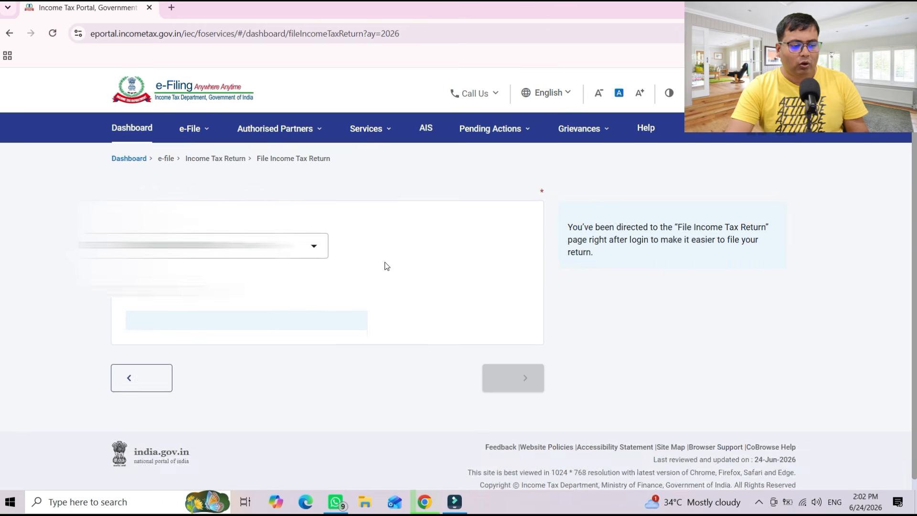
{"action": "left_click", "coordinate": [194, 128]}
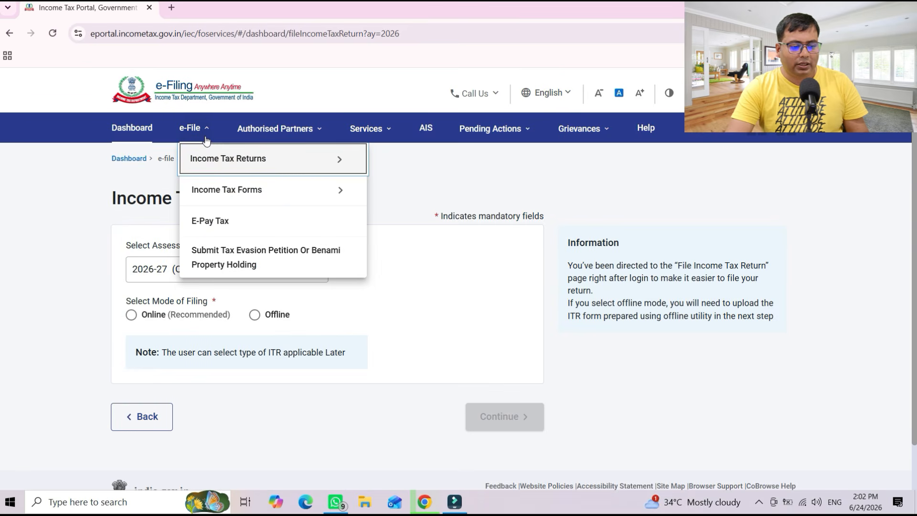
{"action": "mouse_move", "coordinate": [183, 171]}
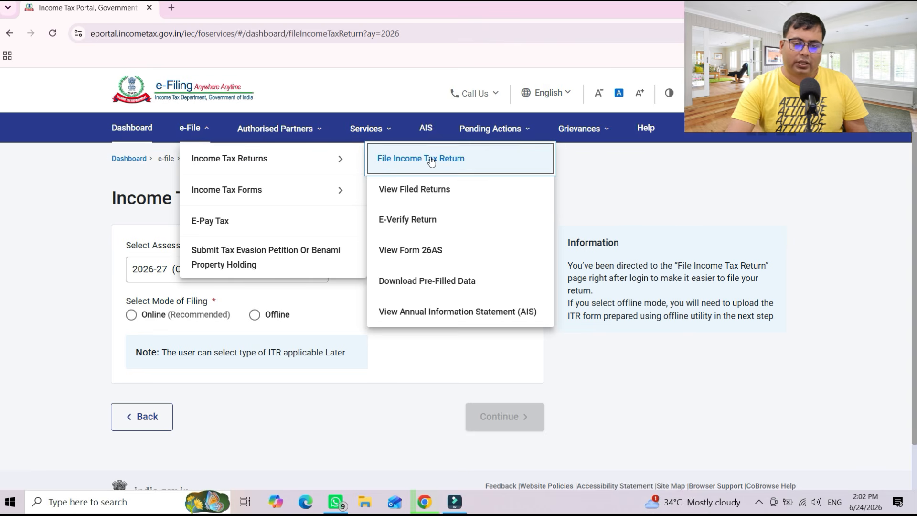
{"action": "left_click", "coordinate": [654, 186]}
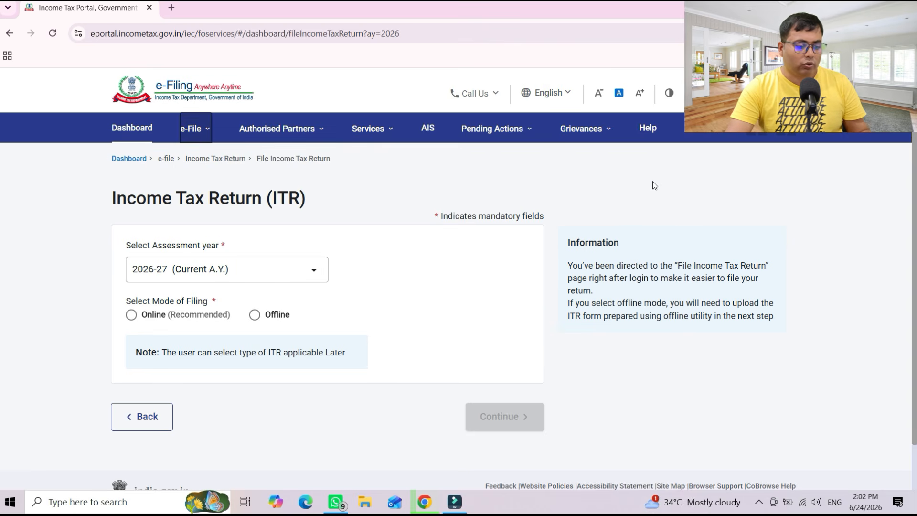
Choose online filing mode for assessment year 2026-27 and start a new filing instead of resuming the saved draft.
{"action": "left_click", "coordinate": [132, 316]}
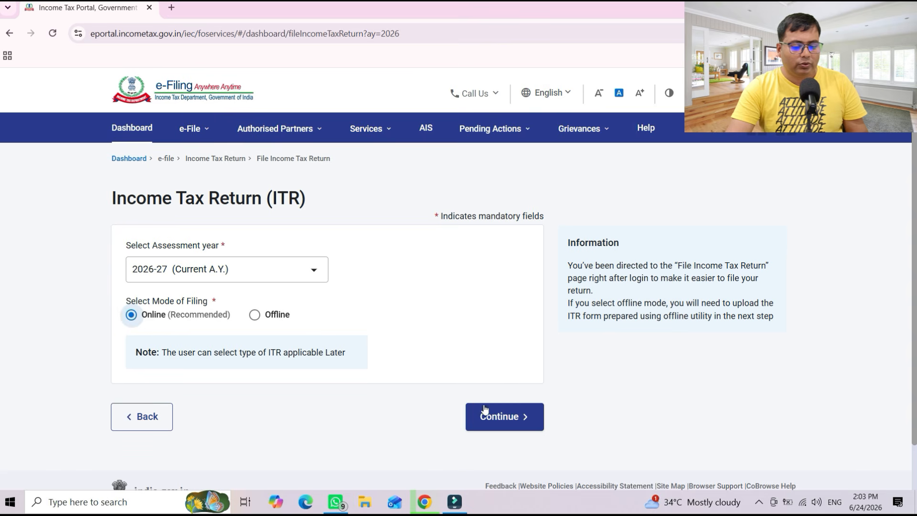
{"action": "left_click", "coordinate": [500, 416]}
{"action": "left_click", "coordinate": [726, 462]}
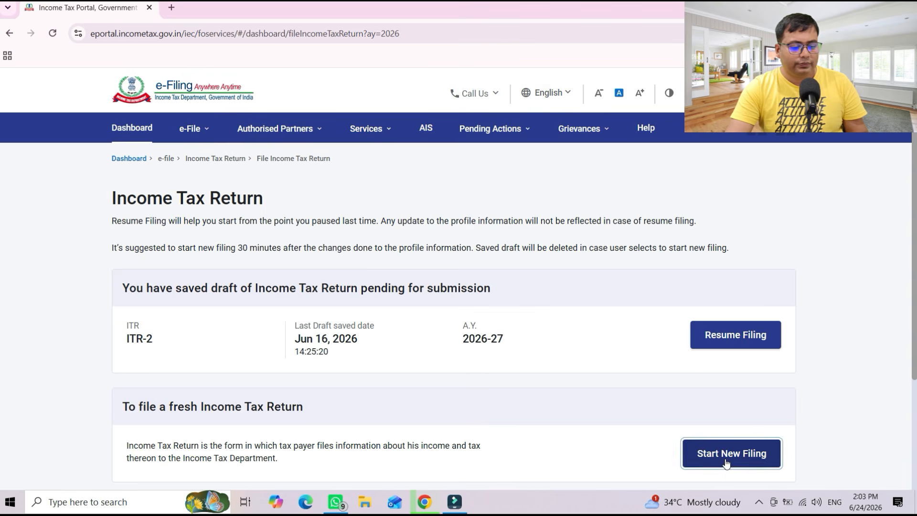
Set the applicable status to Individual and proceed with the ITR-3 form.
{"action": "left_click", "coordinate": [125, 309]}
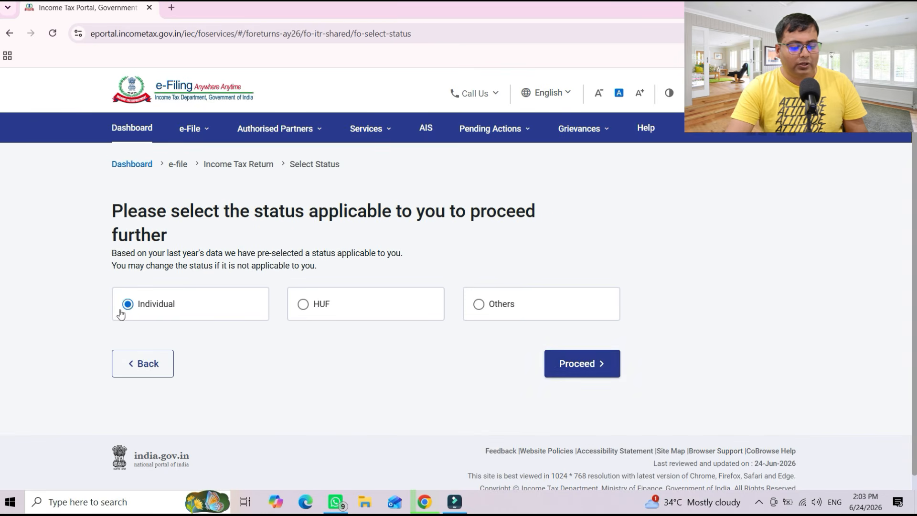
{"action": "left_click", "coordinate": [580, 365]}
{"action": "left_click", "coordinate": [463, 301]}
{"action": "left_click", "coordinate": [415, 393]}
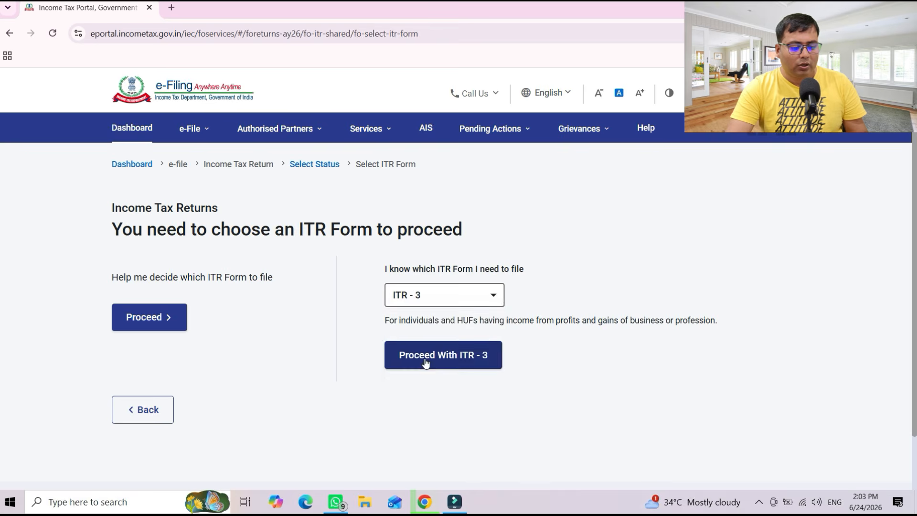
{"action": "left_click", "coordinate": [425, 362]}
{"action": "left_click", "coordinate": [441, 361]}
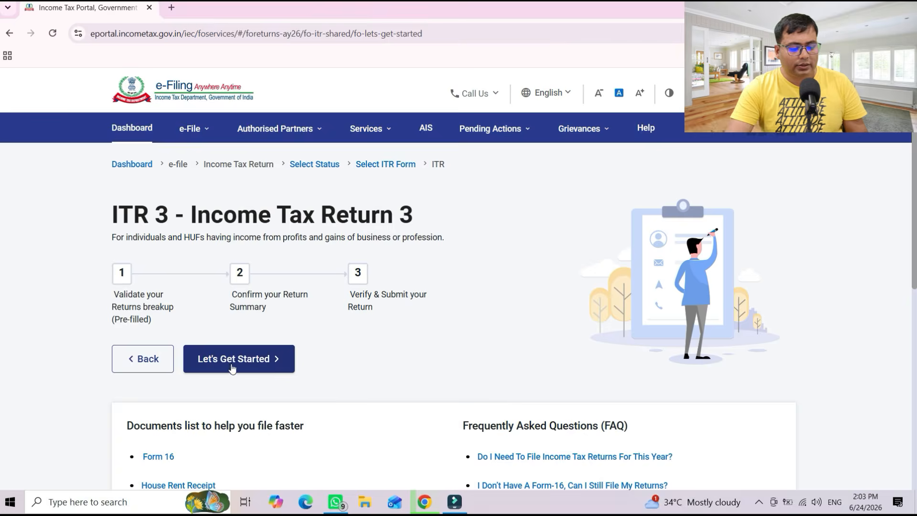
Get started with ITR-3 and continue with "Taxable income is more than basic exemption limit" as the filing reason.
{"action": "left_click", "coordinate": [228, 365]}
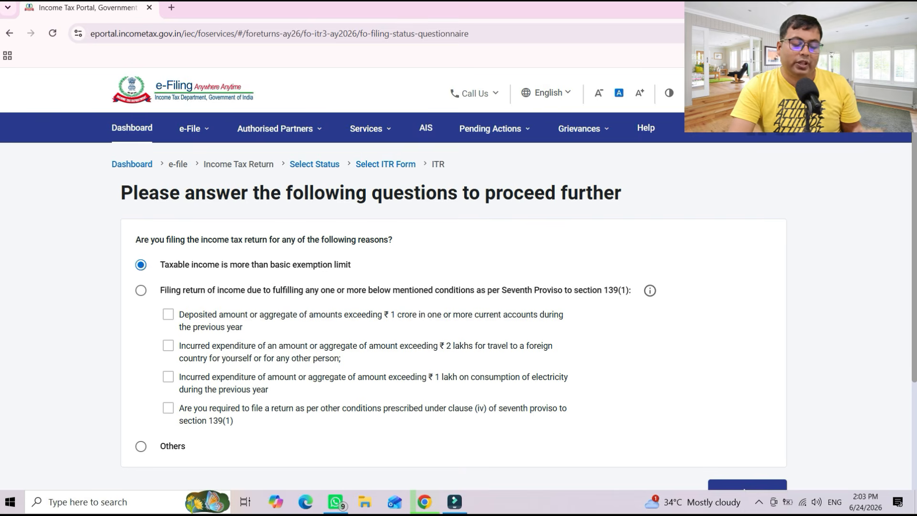
{"action": "scroll", "coordinate": [450, 320], "scroll_direction": "down", "scroll_amount": 1}
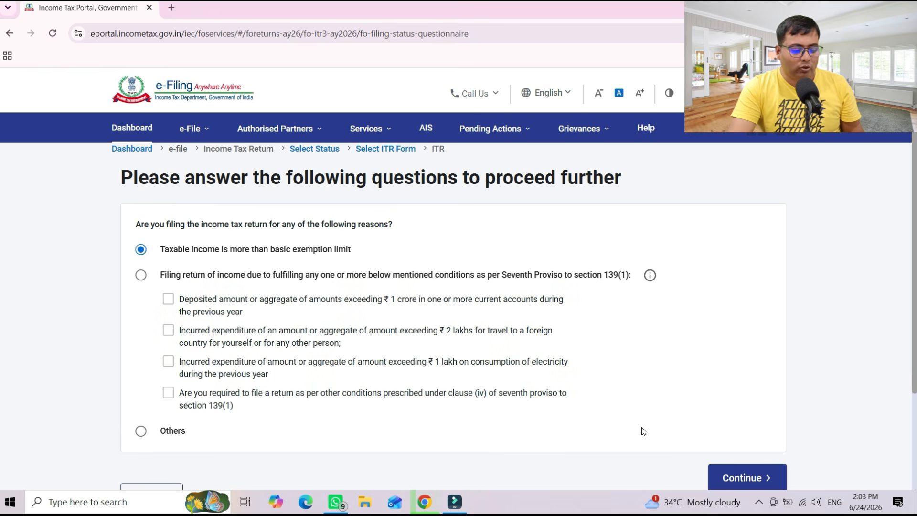
{"action": "left_click", "coordinate": [767, 485]}
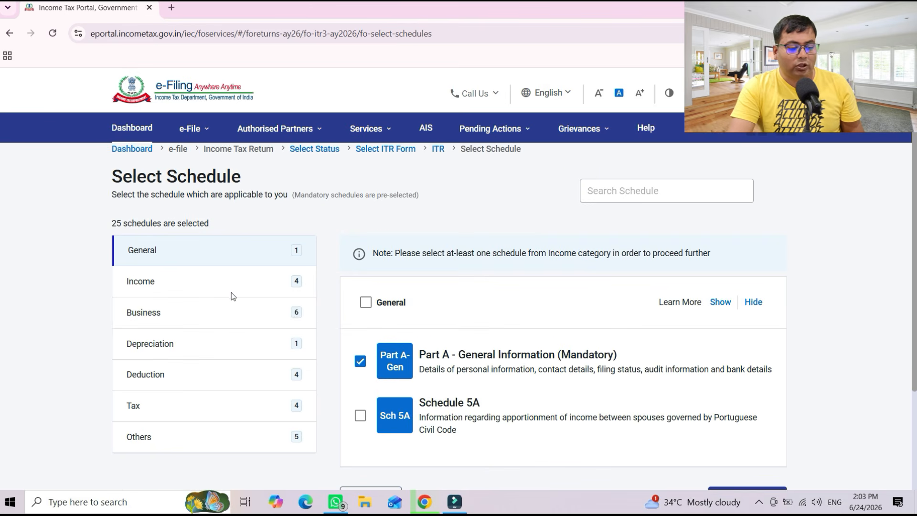
Add Schedule Salary, Schedule CG and Schedule 112A to the selected income schedules.
{"action": "left_click", "coordinate": [231, 291]}
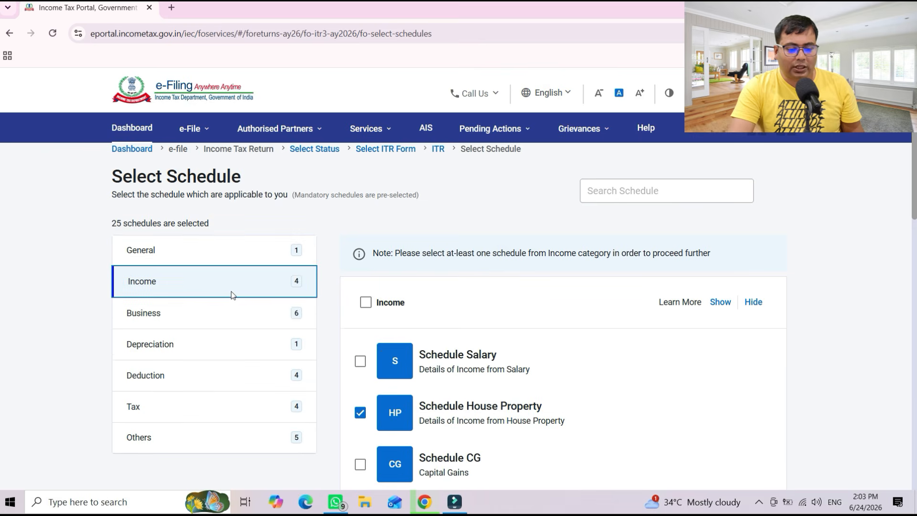
{"action": "scroll", "coordinate": [513, 315], "scroll_direction": "down", "scroll_amount": 3}
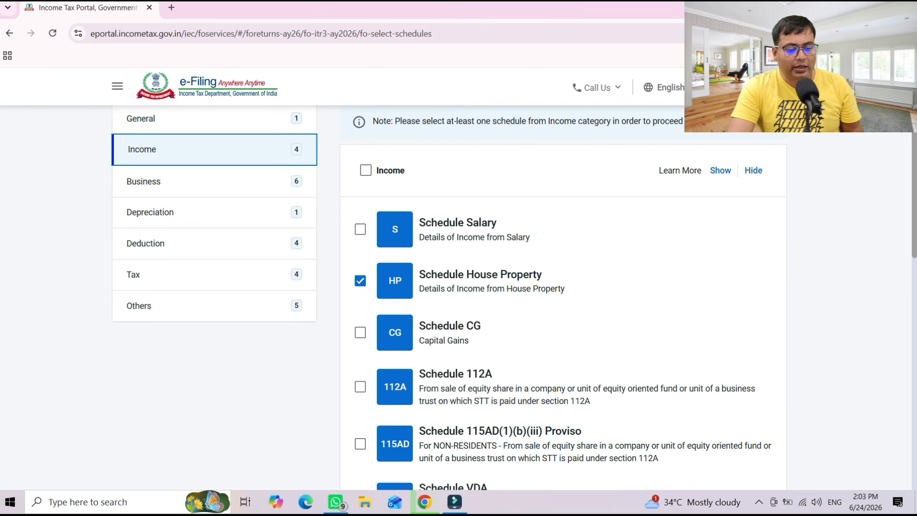
{"action": "left_click", "coordinate": [359, 231]}
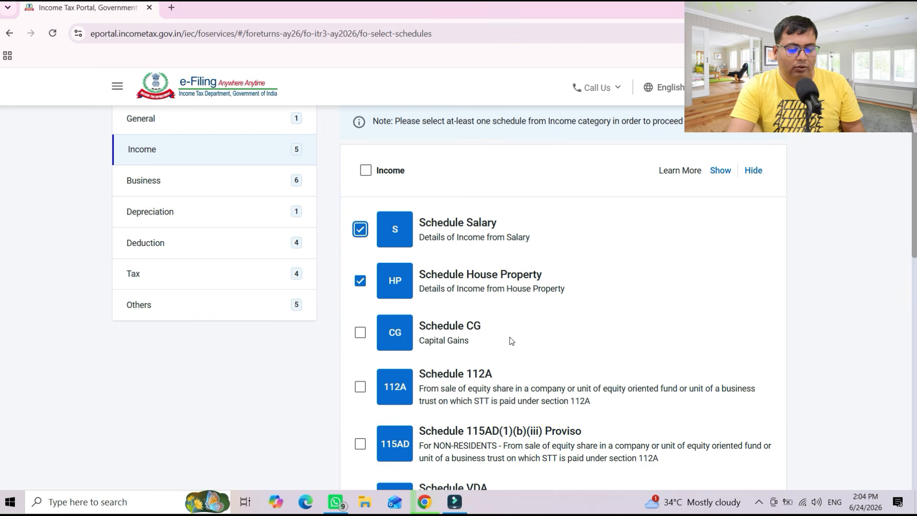
{"action": "left_click", "coordinate": [356, 333]}
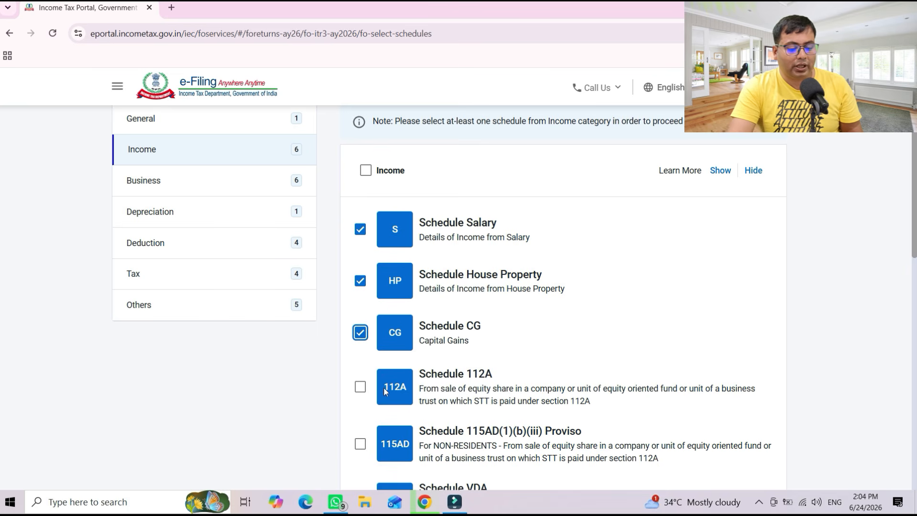
{"action": "left_click", "coordinate": [360, 387]}
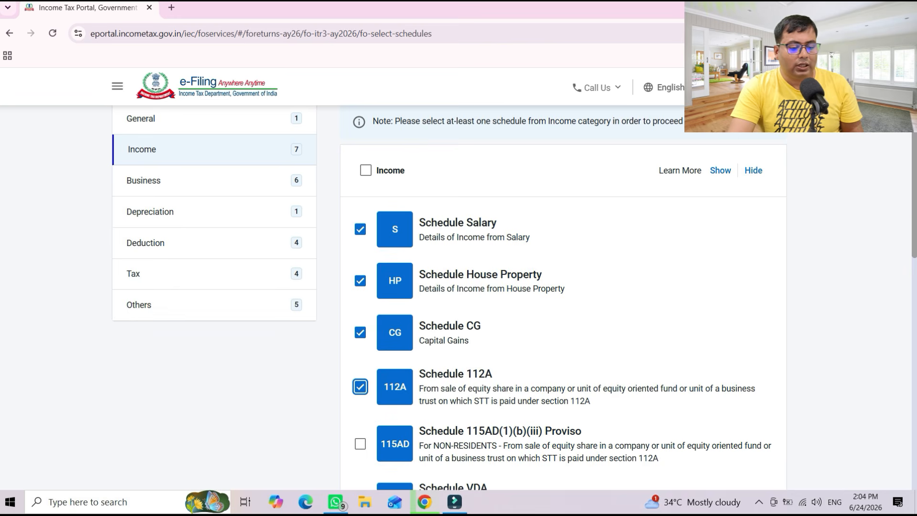
Add Schedule VDA to the income schedules and review the preselected Other Sources, SI and IF schedules.
{"action": "scroll", "coordinate": [248, 299], "scroll_direction": "down", "scroll_amount": 5}
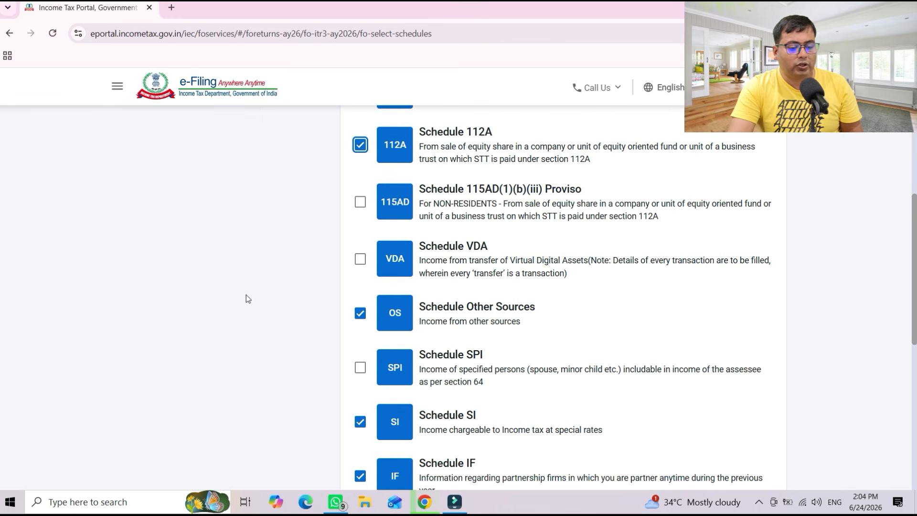
{"action": "left_click_drag", "start_coordinate": [493, 252], "coordinate": [463, 251]}
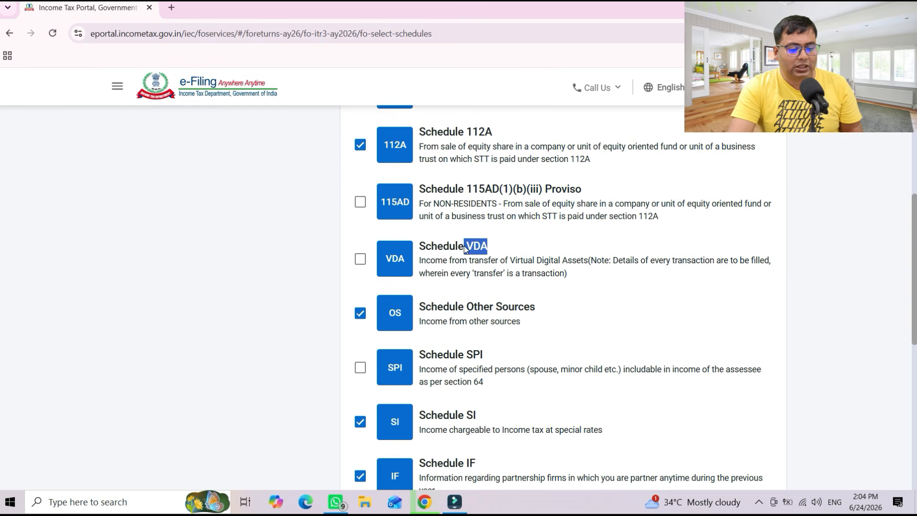
{"action": "left_click", "coordinate": [360, 267]}
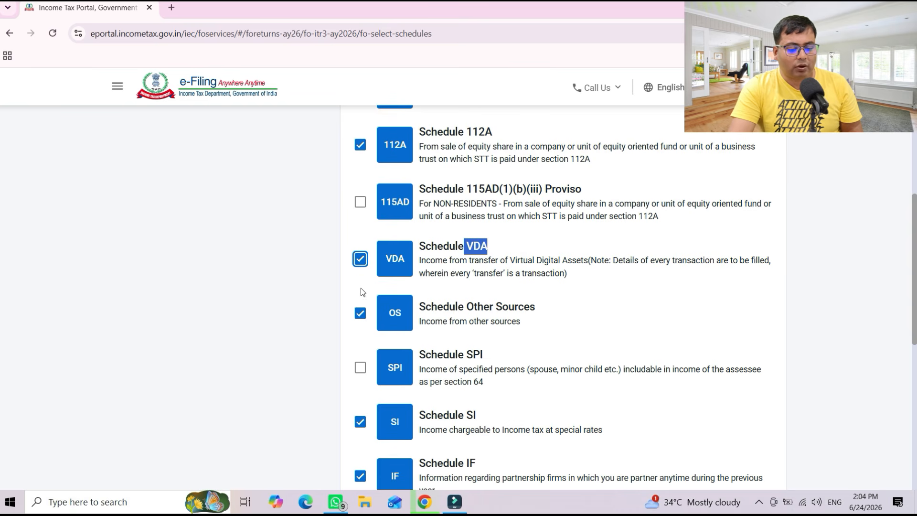
{"action": "left_click_drag", "start_coordinate": [536, 307], "coordinate": [482, 307]}
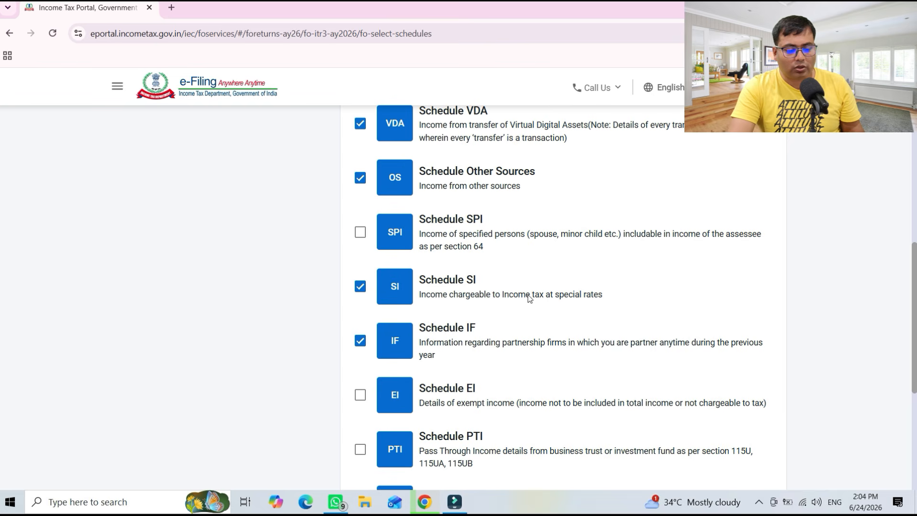
{"action": "left_click_drag", "start_coordinate": [419, 282], "coordinate": [485, 285]}
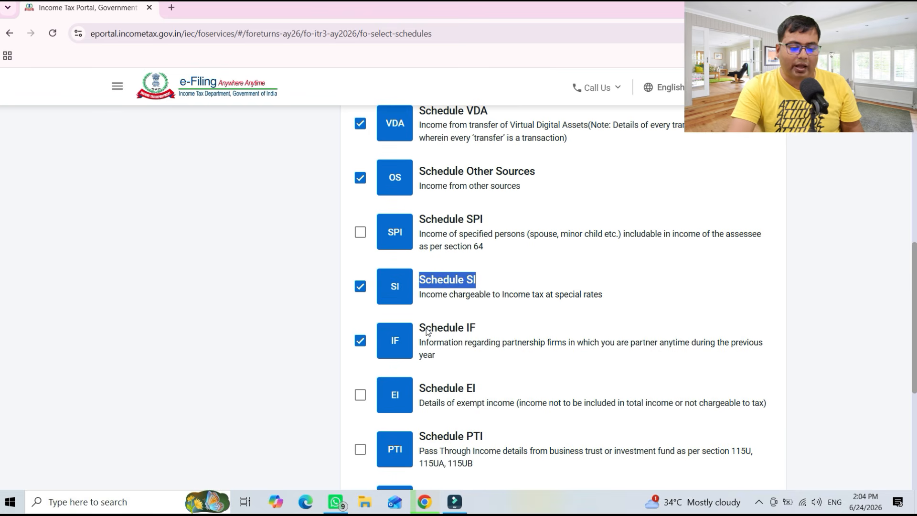
{"action": "left_click_drag", "start_coordinate": [424, 329], "coordinate": [487, 327]}
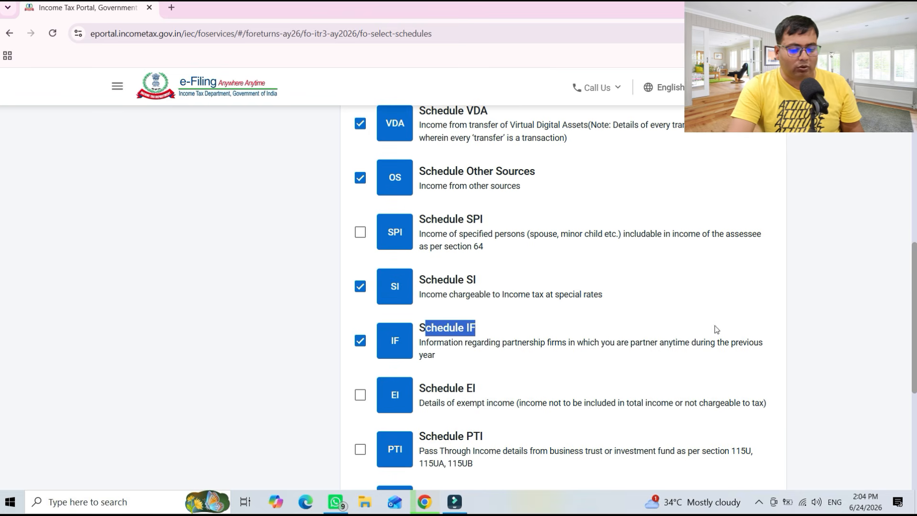
Review the business schedules and try to deselect the Part A Manufacturing Account and Trading Account.
{"action": "scroll", "coordinate": [896, 320], "scroll_direction": "up", "scroll_amount": 8}
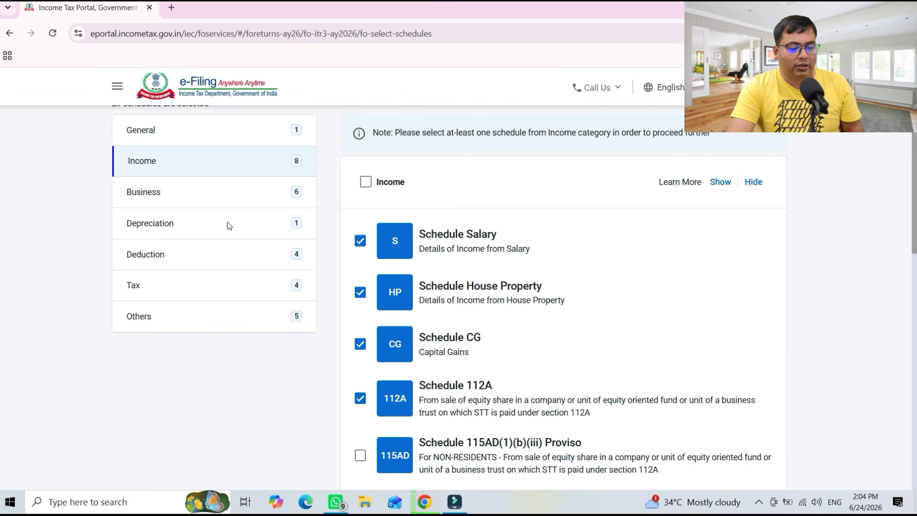
{"action": "left_click", "coordinate": [199, 205]}
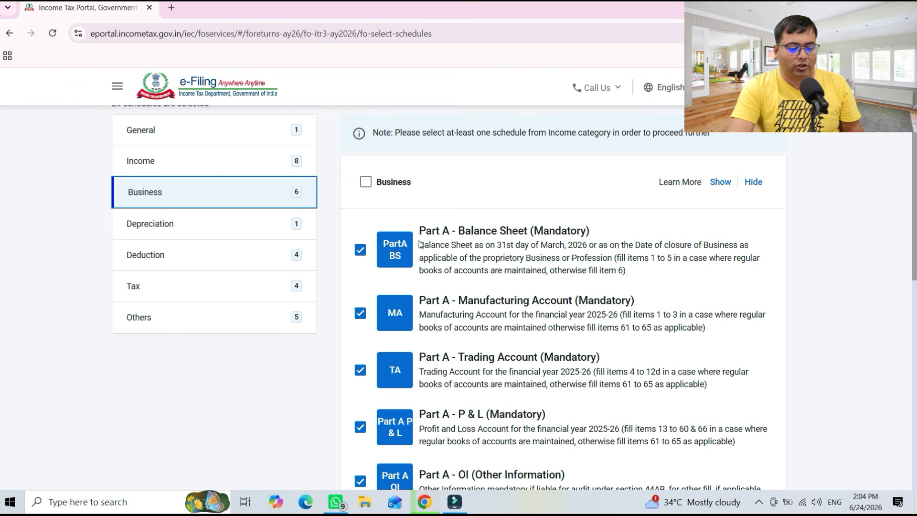
{"action": "scroll", "coordinate": [420, 245], "scroll_direction": "down", "scroll_amount": 5}
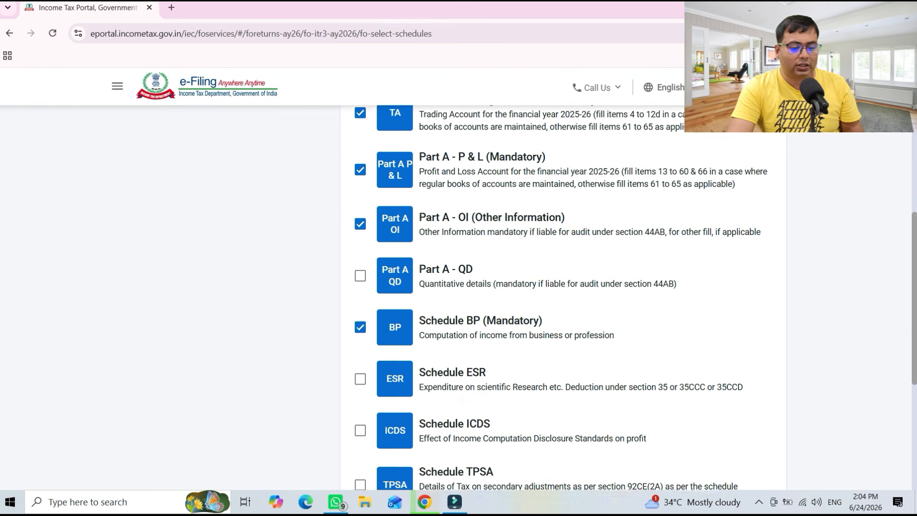
{"action": "scroll", "coordinate": [563, 296], "scroll_direction": "down", "scroll_amount": 1}
{"action": "scroll", "coordinate": [881, 168], "scroll_direction": "up", "scroll_amount": 8}
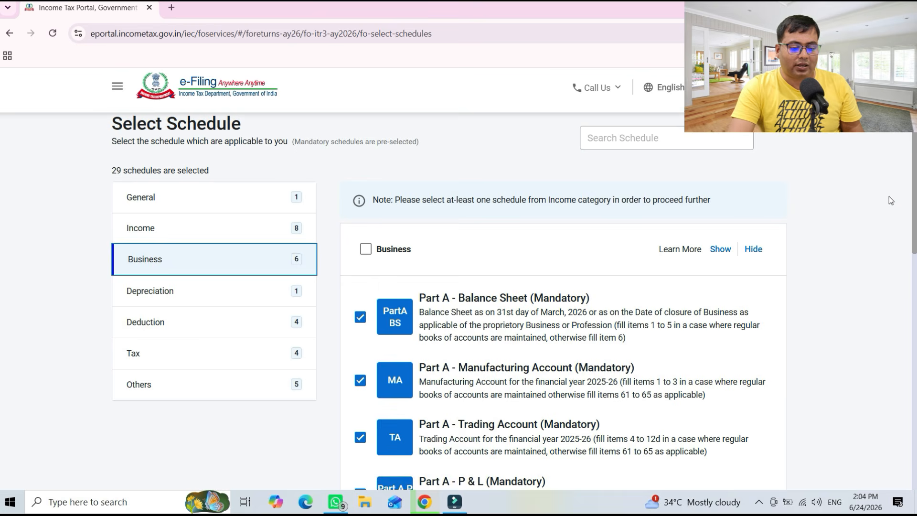
{"action": "scroll", "coordinate": [890, 197], "scroll_direction": "down", "scroll_amount": 1}
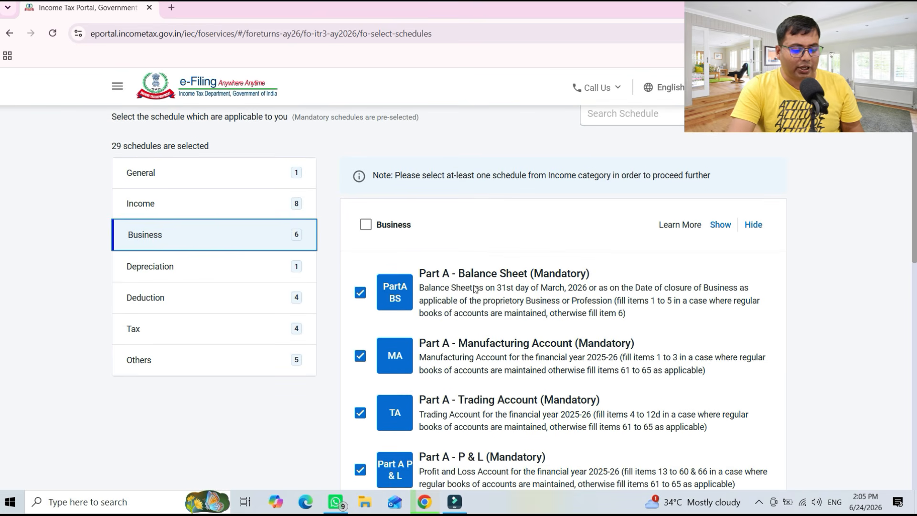
{"action": "left_click", "coordinate": [360, 360]}
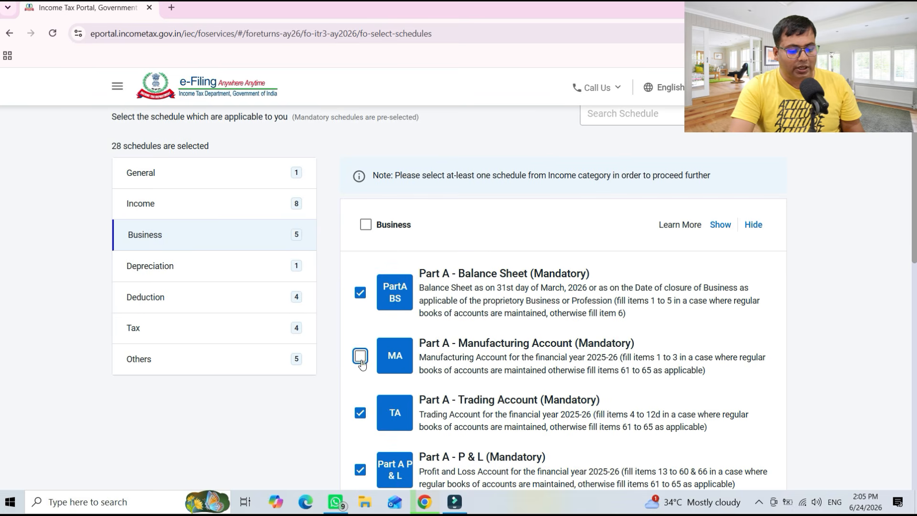
{"action": "left_click", "coordinate": [362, 415]}
{"action": "scroll", "coordinate": [899, 235], "scroll_direction": "down", "scroll_amount": 8}
{"action": "scroll", "coordinate": [899, 235], "scroll_direction": "up", "scroll_amount": 7}
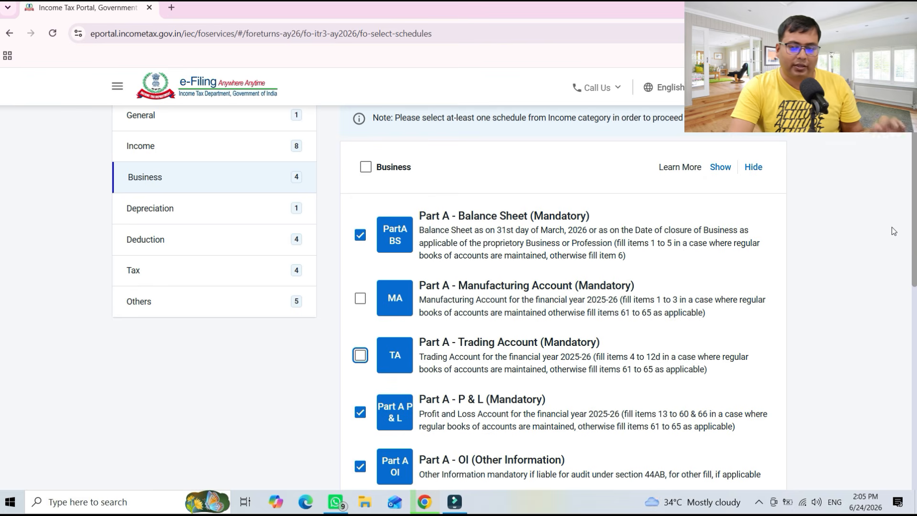
Deselect Schedules 80-IE, 80-IB and 80-IA among the deduction schedules and check the remaining ones.
{"action": "left_click", "coordinate": [191, 210]}
{"action": "left_click", "coordinate": [194, 247]}
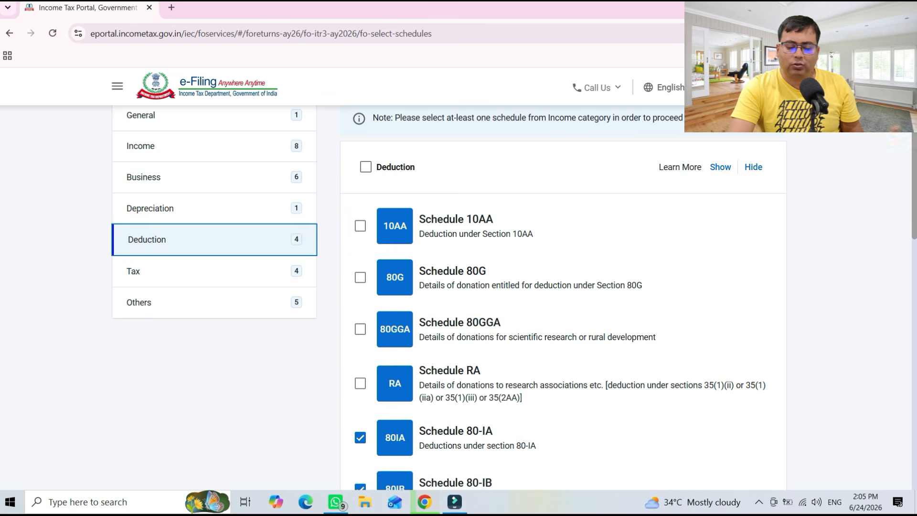
{"action": "scroll", "coordinate": [505, 298], "scroll_direction": "down", "scroll_amount": 4}
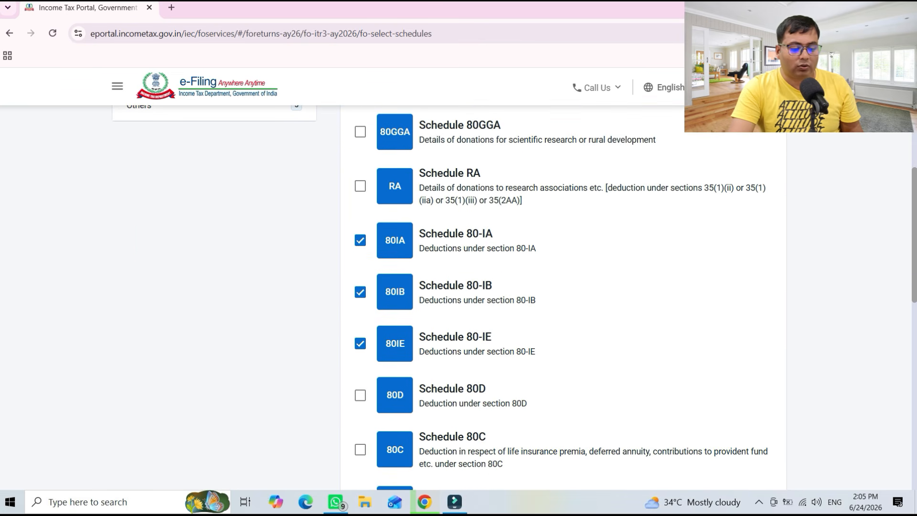
{"action": "left_click", "coordinate": [360, 346]}
{"action": "left_click", "coordinate": [360, 294]}
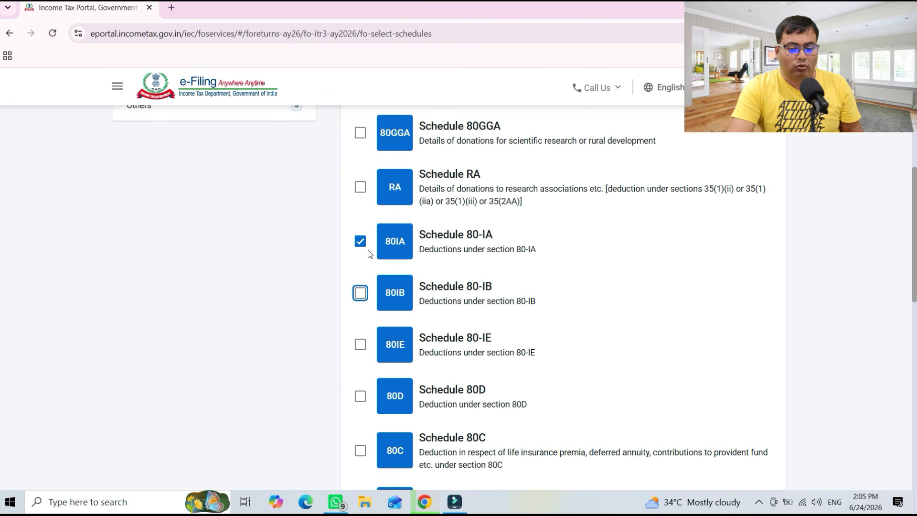
{"action": "left_click", "coordinate": [364, 243]}
{"action": "scroll", "coordinate": [915, 246], "scroll_direction": "up", "scroll_amount": 5}
{"action": "scroll", "coordinate": [525, 329], "scroll_direction": "down", "scroll_amount": 4}
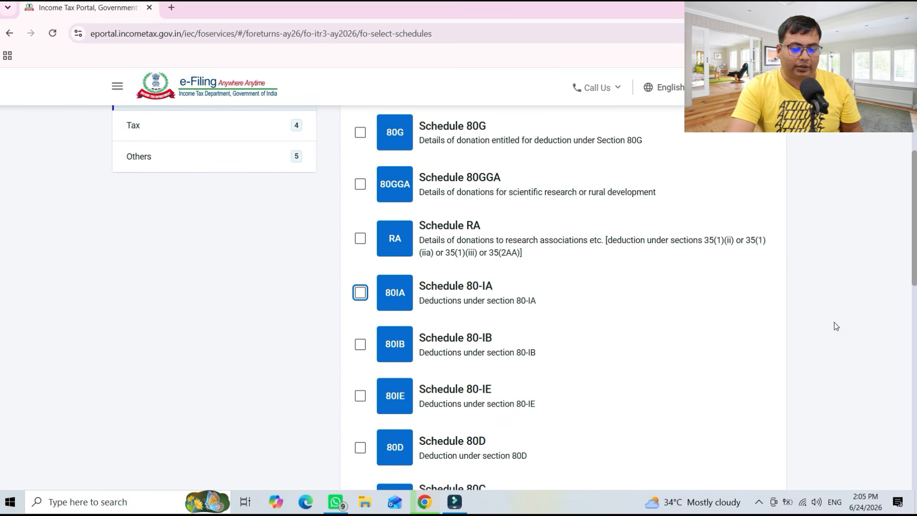
Deselect the Tax deferred on ESOP schedule in the tax category.
{"action": "scroll", "coordinate": [893, 167], "scroll_direction": "up", "scroll_amount": 4}
{"action": "left_click", "coordinate": [229, 308]}
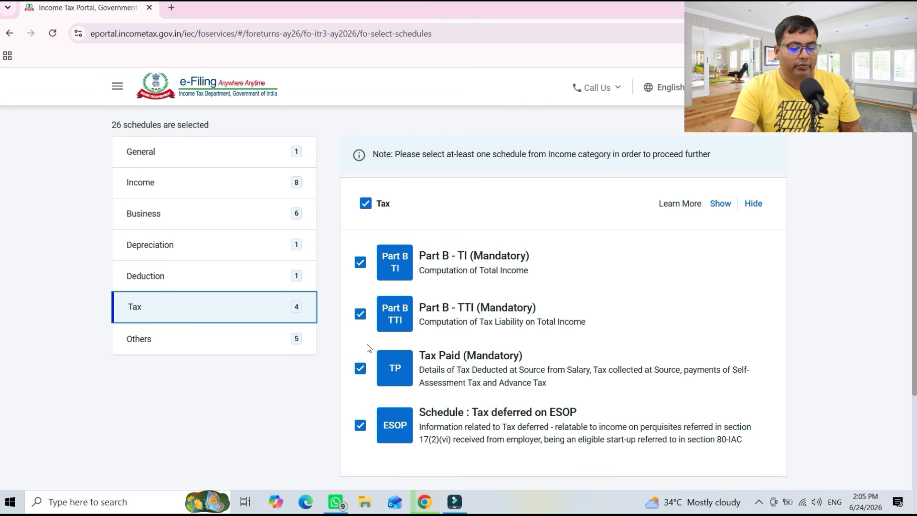
{"action": "left_click", "coordinate": [364, 428]}
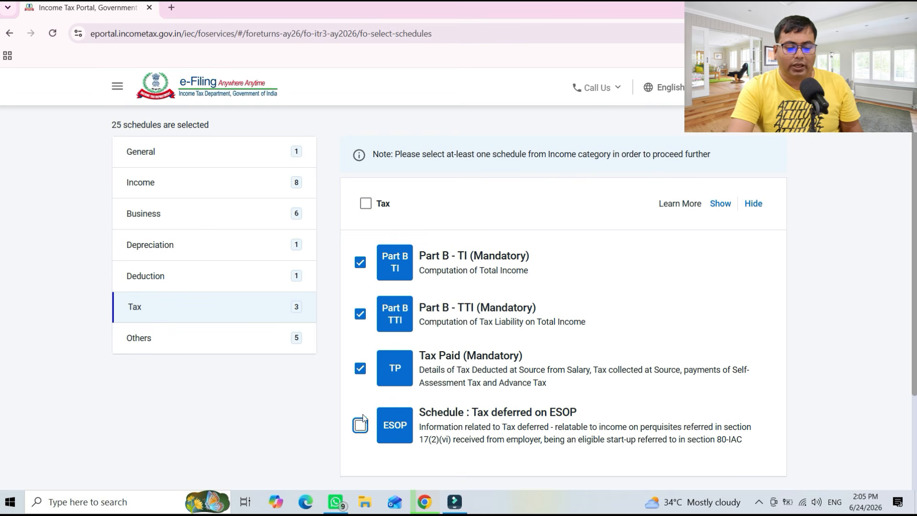
Proceed with the selected schedules, skip the schedule questions and open Part A - General Information from the return summary.
{"action": "scroll", "coordinate": [789, 334], "scroll_direction": "down", "scroll_amount": 3}
{"action": "left_click", "coordinate": [759, 385]}
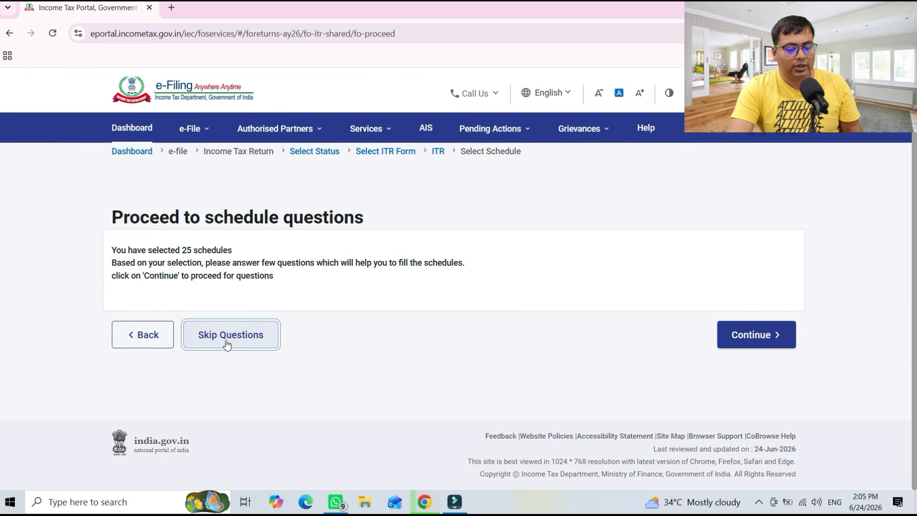
{"action": "left_click", "coordinate": [227, 341]}
{"action": "left_click", "coordinate": [472, 370]}
{"action": "left_click", "coordinate": [322, 285]}
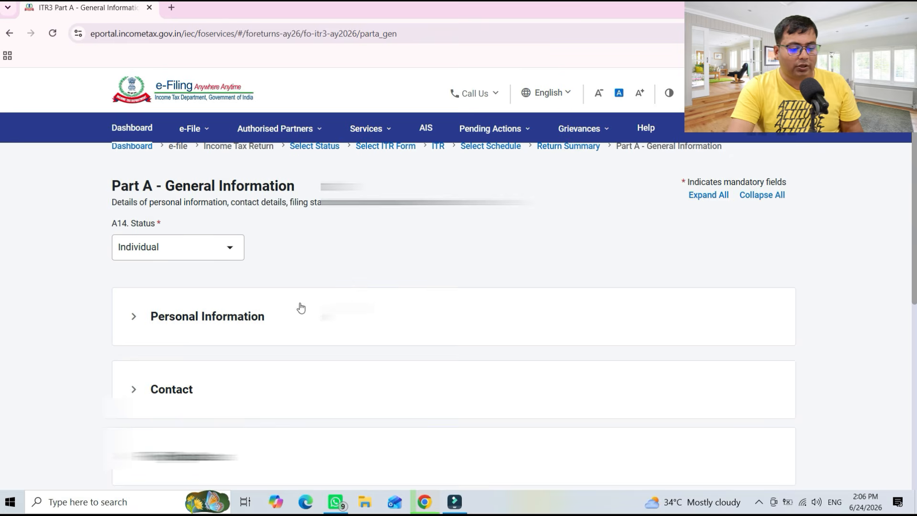
Expand the Personal Information and Contact sections and review the prefilled details.
{"action": "left_click", "coordinate": [271, 314]}
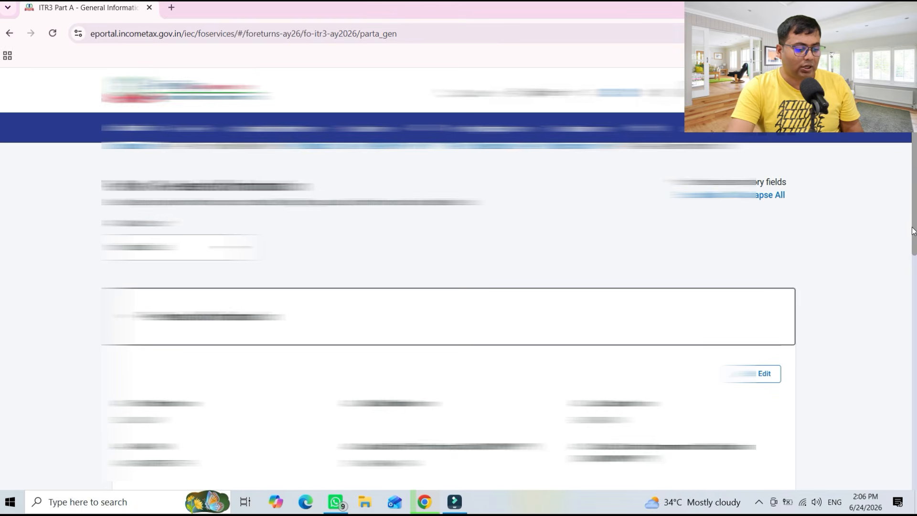
{"action": "scroll", "coordinate": [913, 231], "scroll_direction": "down", "scroll_amount": 5}
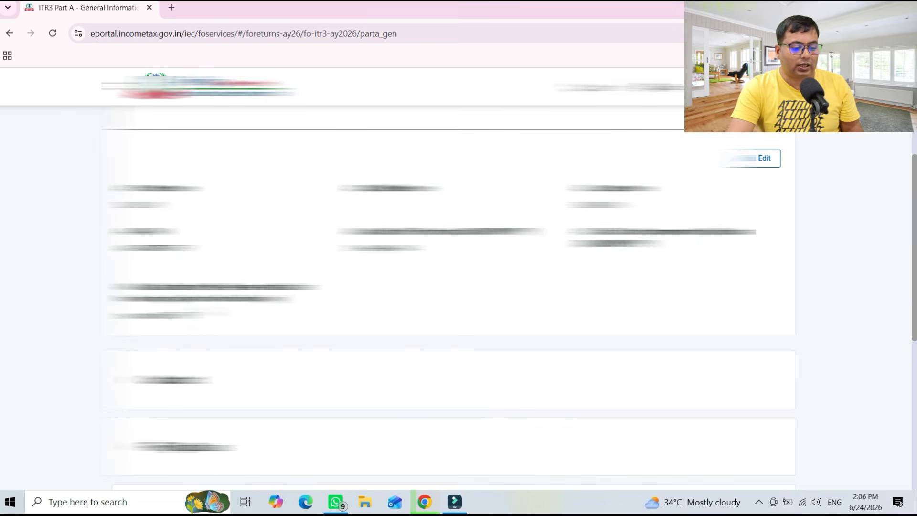
{"action": "left_click", "coordinate": [196, 382]}
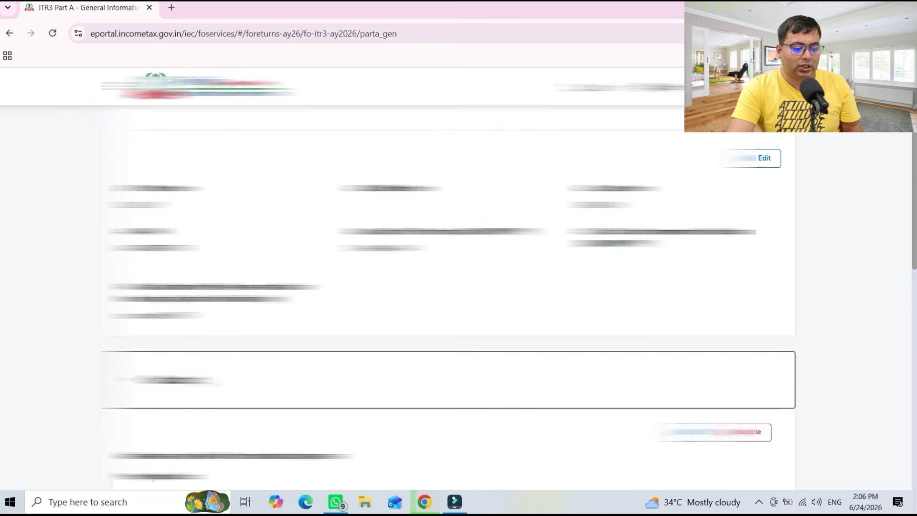
{"action": "scroll", "coordinate": [449, 308], "scroll_direction": "down", "scroll_amount": 7}
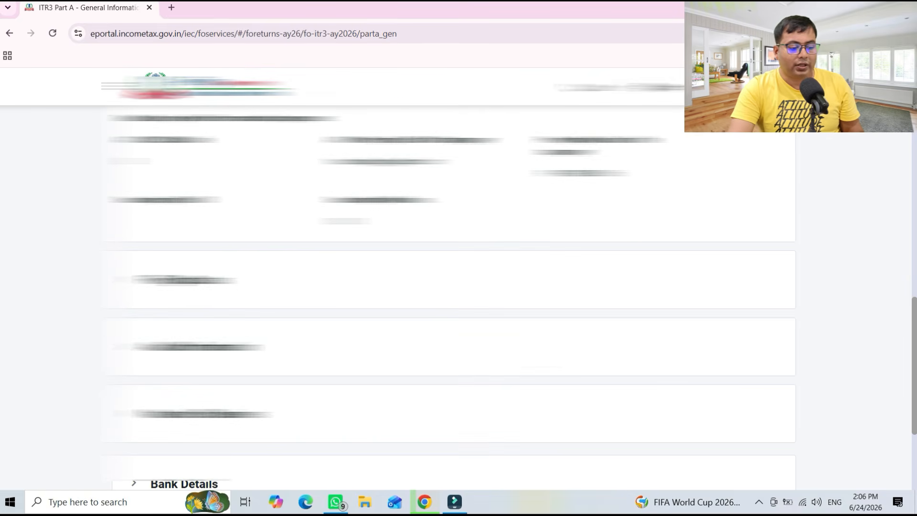
In Filing Status, set the return due date to 31st August and answer No to Form 10IEA questions A19(I) and (I)(B).
{"action": "left_click", "coordinate": [278, 291]}
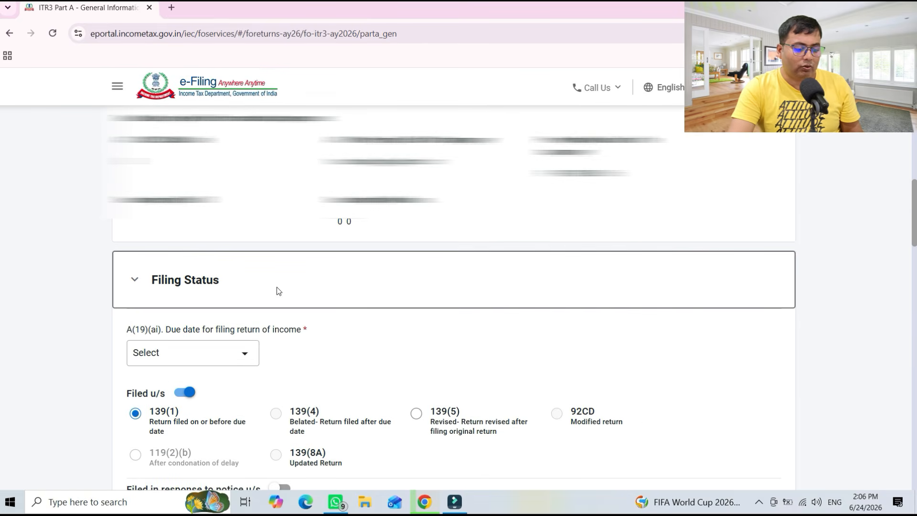
{"action": "left_click", "coordinate": [249, 354]}
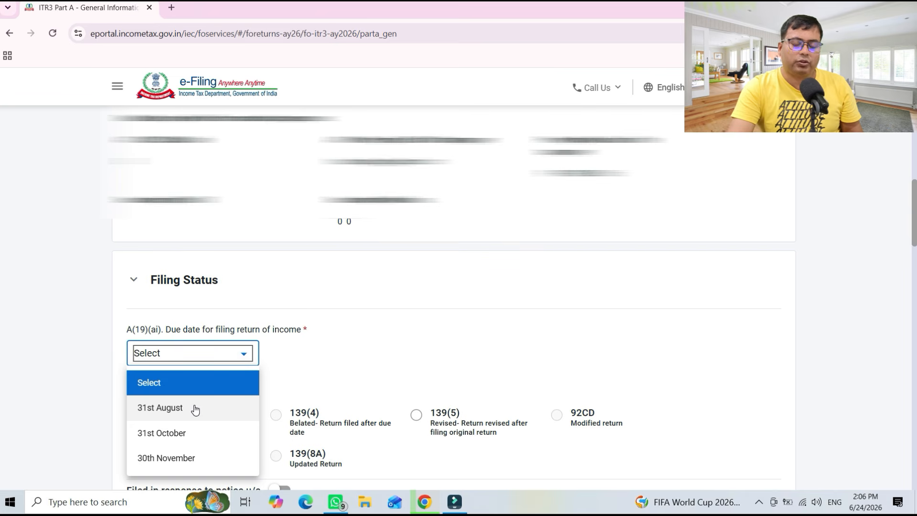
{"action": "left_click", "coordinate": [195, 409]}
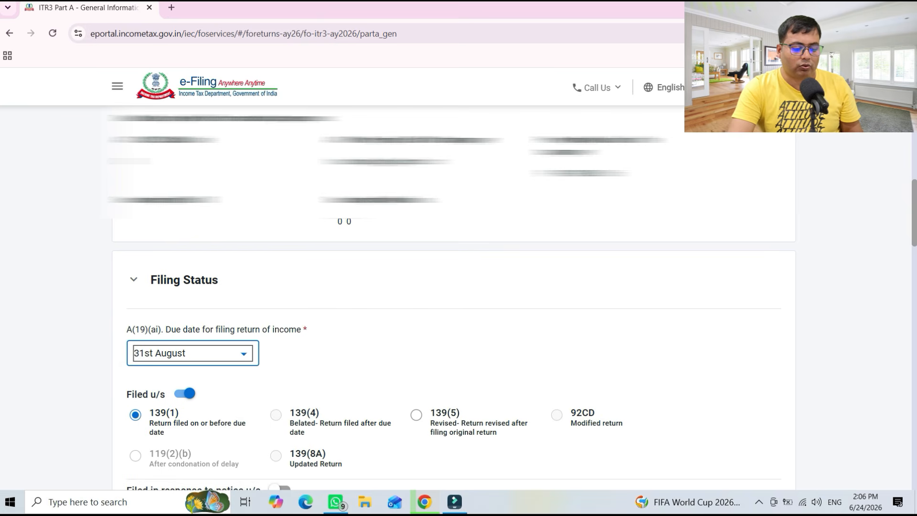
{"action": "scroll", "coordinate": [170, 216], "scroll_direction": "down", "scroll_amount": 4}
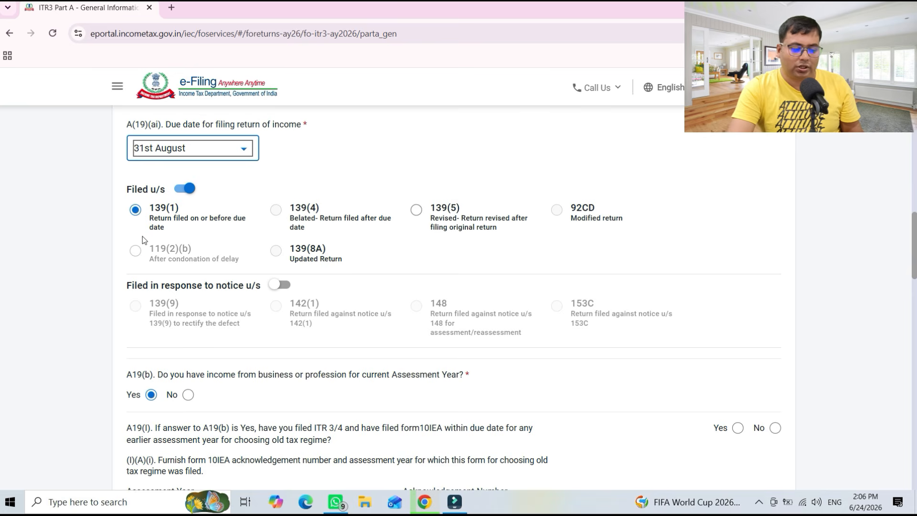
{"action": "scroll", "coordinate": [772, 260], "scroll_direction": "down", "scroll_amount": 3}
{"action": "left_click", "coordinate": [775, 256]}
{"action": "left_click", "coordinate": [775, 383]}
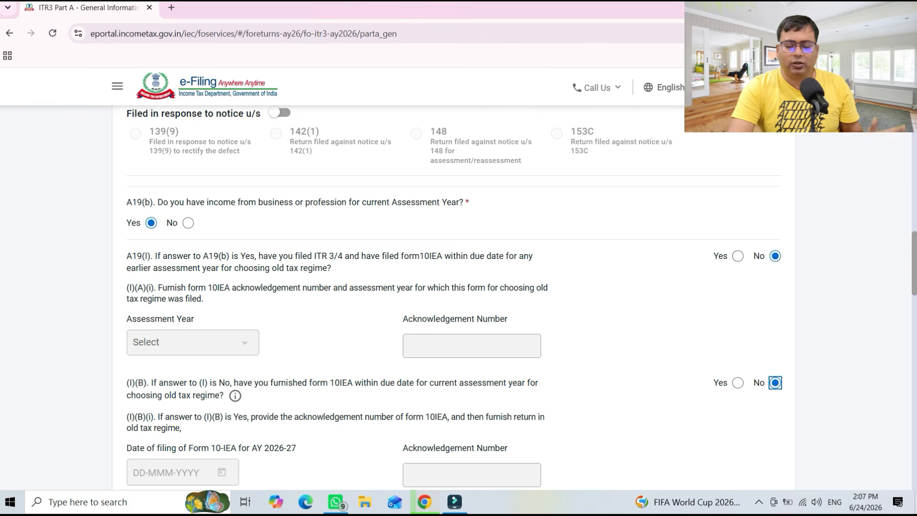
Set the residential status condition to 182 days or more in India, section 6(1)(a), and review the remaining Filing Status answers.
{"action": "scroll", "coordinate": [453, 296], "scroll_direction": "down", "scroll_amount": 7}
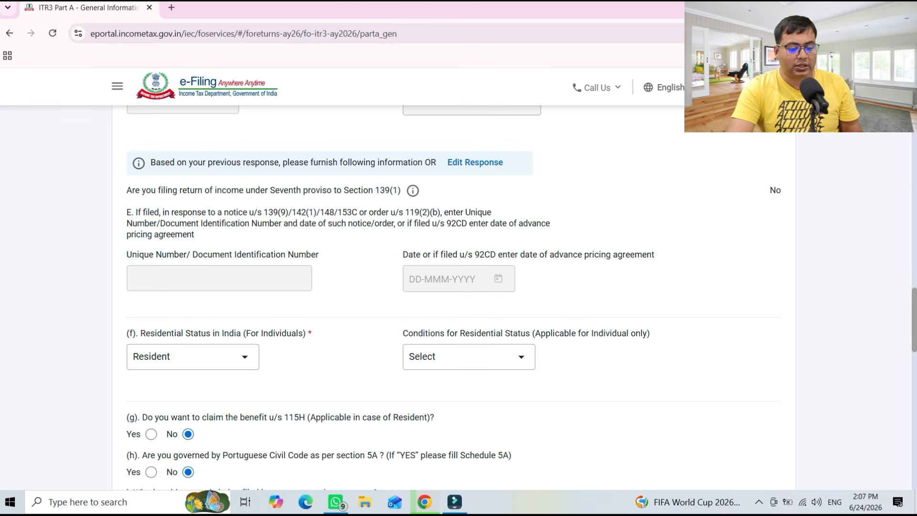
{"action": "left_click", "coordinate": [456, 362]}
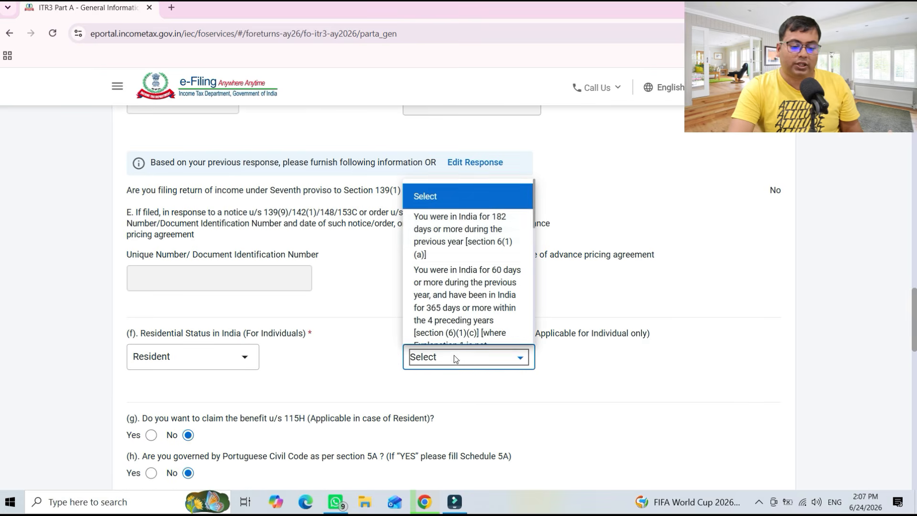
{"action": "left_click", "coordinate": [466, 235]}
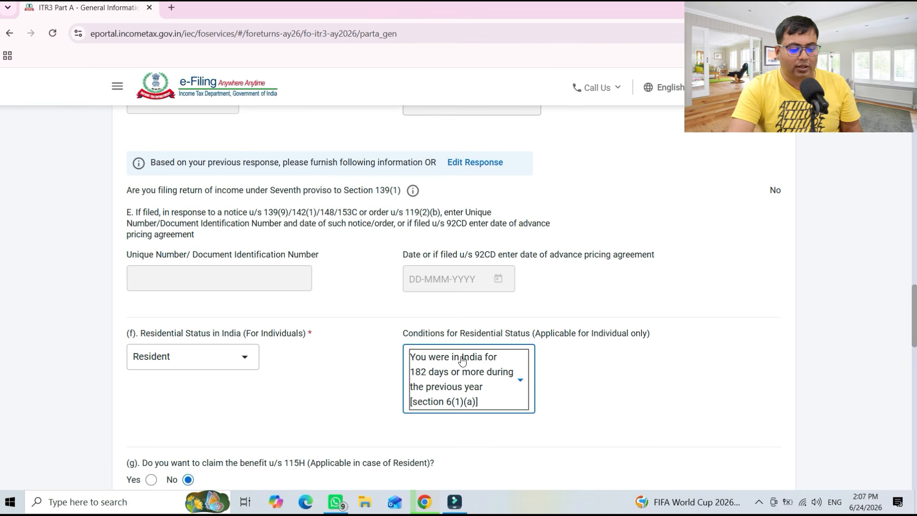
{"action": "scroll", "coordinate": [454, 306], "scroll_direction": "down", "scroll_amount": 1}
{"action": "scroll", "coordinate": [905, 389], "scroll_direction": "down", "scroll_amount": 9}
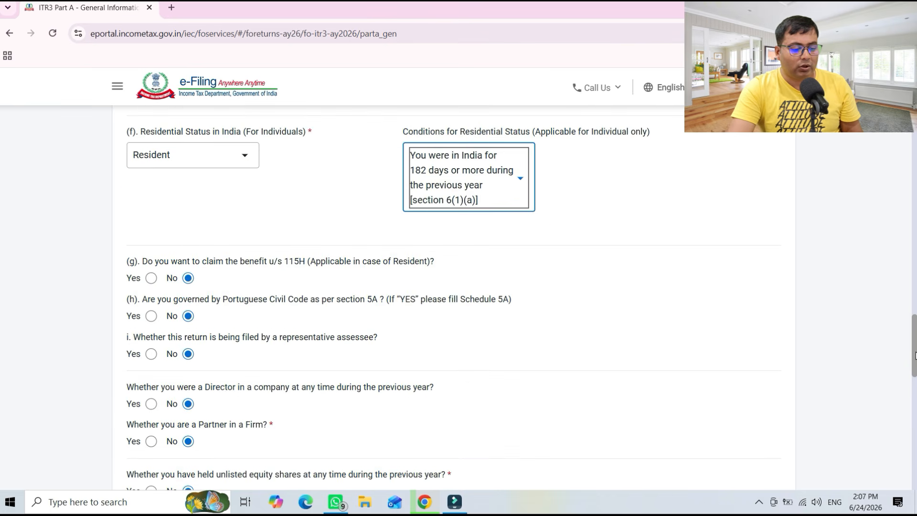
{"action": "scroll", "coordinate": [904, 388], "scroll_direction": "up", "scroll_amount": 3}
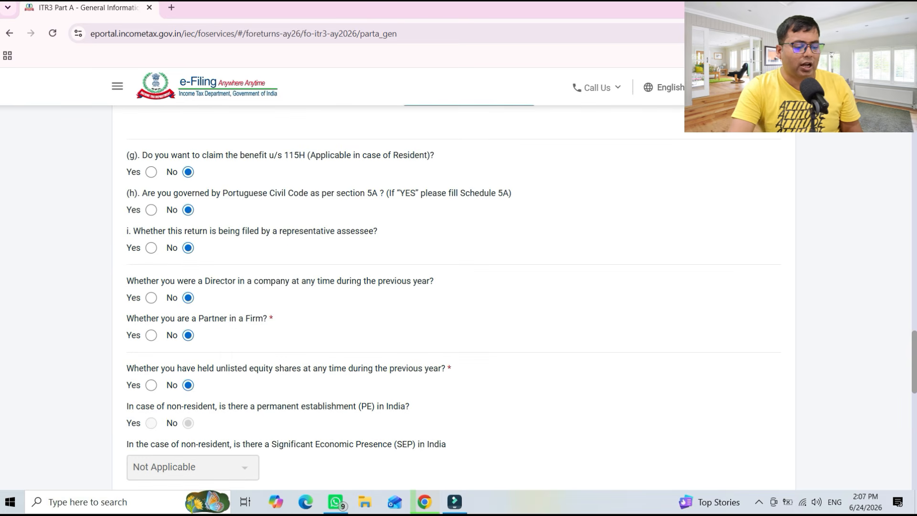
{"action": "scroll", "coordinate": [454, 296], "scroll_direction": "down", "scroll_amount": 6}
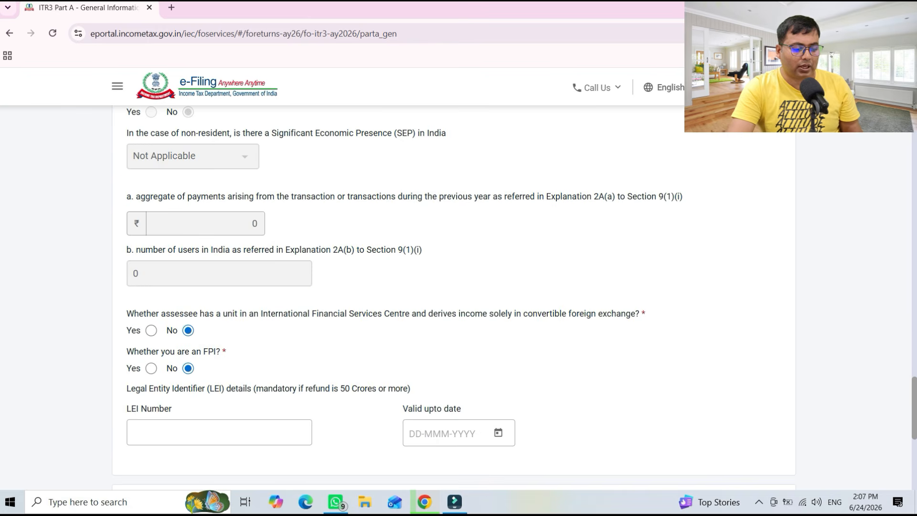
{"action": "scroll", "coordinate": [224, 328], "scroll_direction": "down", "scroll_amount": 5}
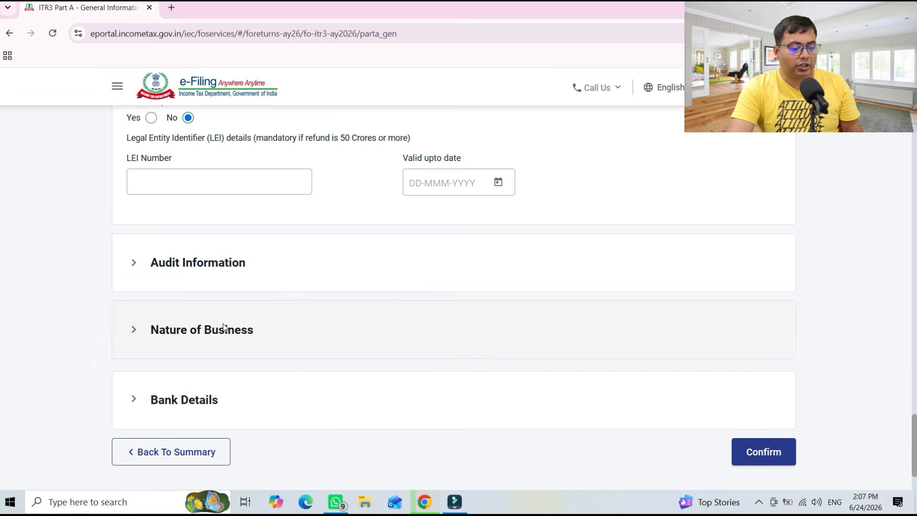
In Audit Information, answer No for accounts under section 44AA, choose turnover up to Rs. 1 crore, and answer No for audit under section 44AB.
{"action": "left_click", "coordinate": [203, 263]}
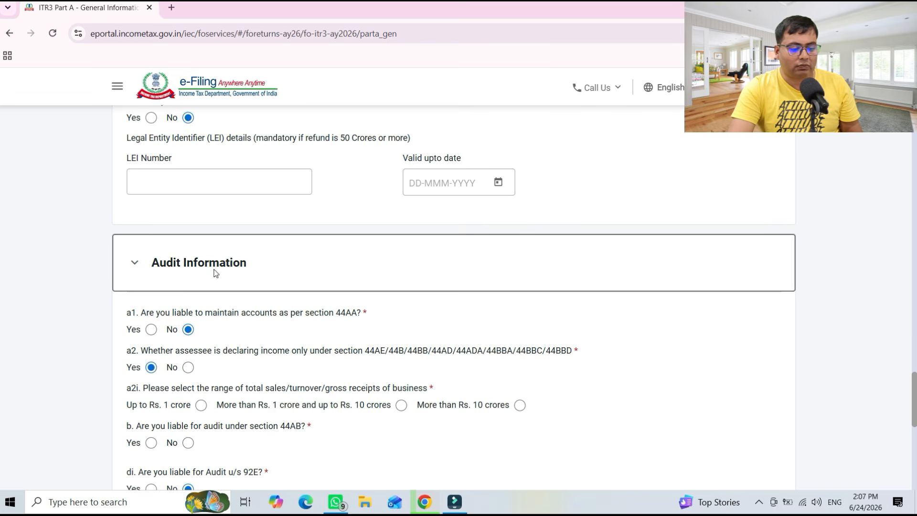
{"action": "left_click_drag", "start_coordinate": [914, 397], "coordinate": [914, 414]}
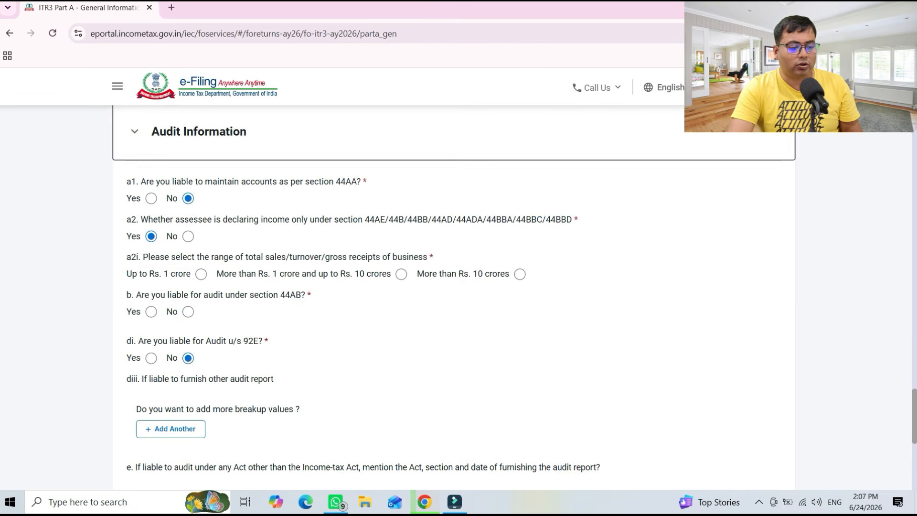
{"action": "scroll", "coordinate": [334, 239], "scroll_direction": "down", "scroll_amount": 1}
{"action": "left_click", "coordinate": [152, 155]}
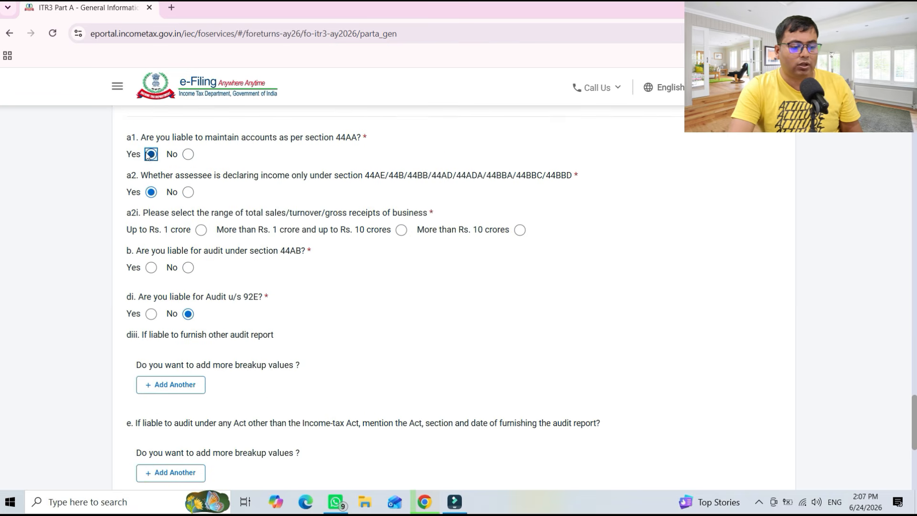
{"action": "left_click", "coordinate": [188, 155]}
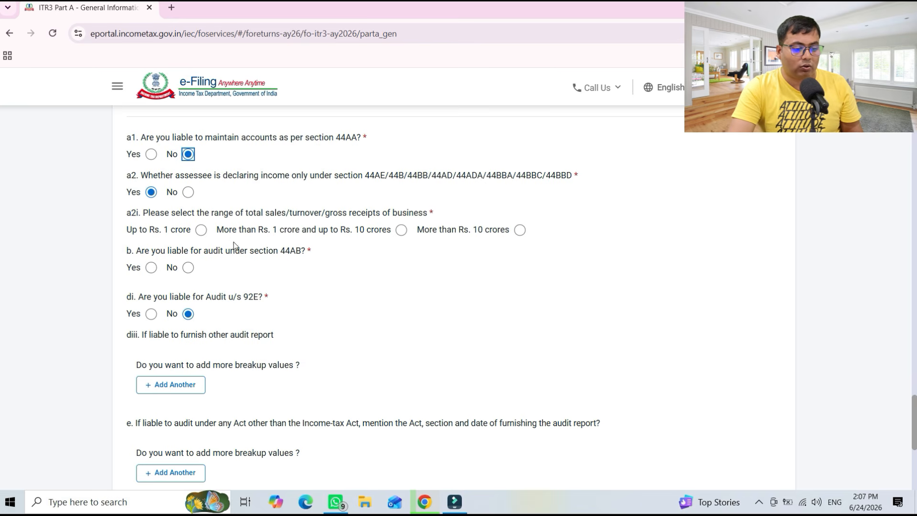
{"action": "left_click", "coordinate": [205, 232]}
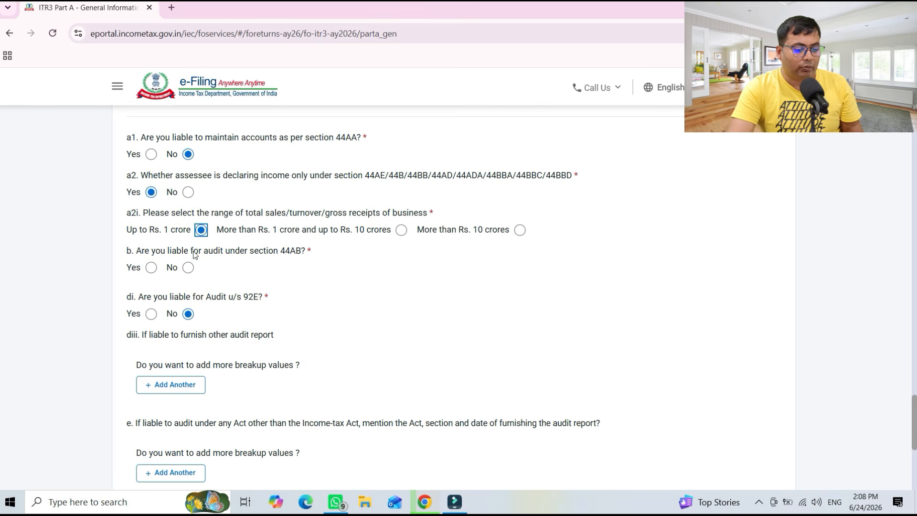
{"action": "left_click", "coordinate": [190, 269]}
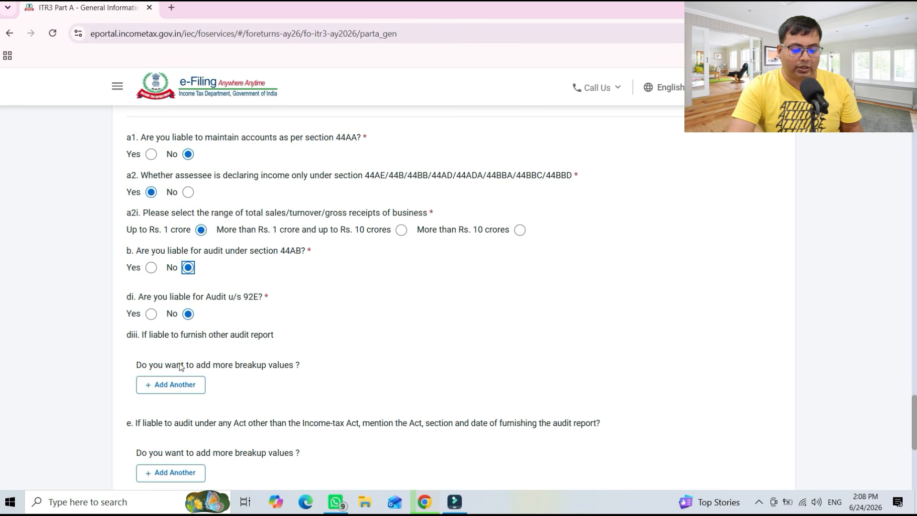
Add a Nature of Business entry with code 21008-Other services n.e.c. and trade name aaa, and save it.
{"action": "scroll", "coordinate": [914, 436], "scroll_direction": "down", "scroll_amount": 5}
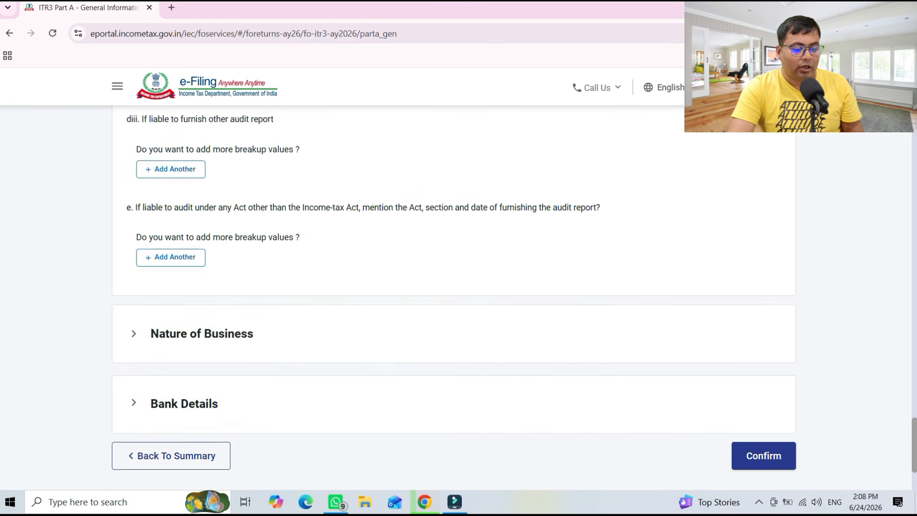
{"action": "left_click", "coordinate": [219, 321]}
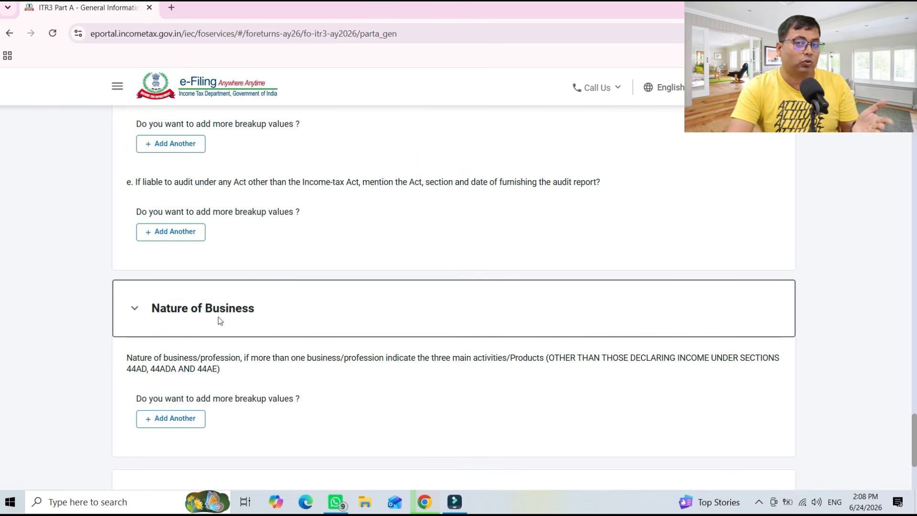
{"action": "left_click", "coordinate": [184, 419]}
{"action": "left_click", "coordinate": [191, 342]}
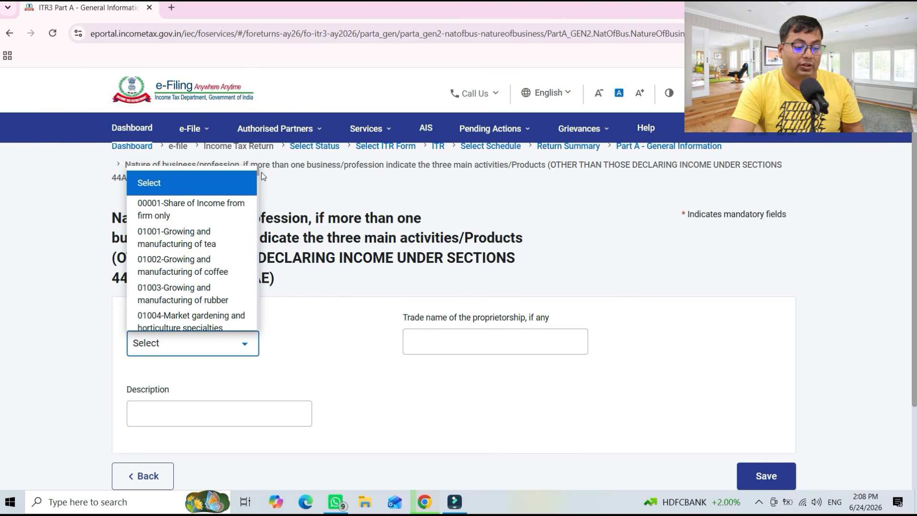
{"action": "left_click_drag", "start_coordinate": [260, 172], "coordinate": [219, 207]}
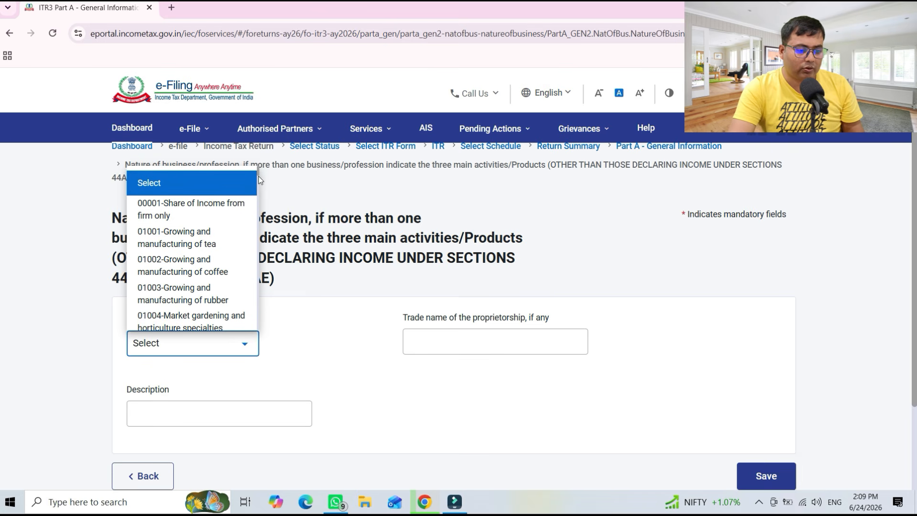
{"action": "left_click_drag", "start_coordinate": [256, 169], "coordinate": [278, 372]}
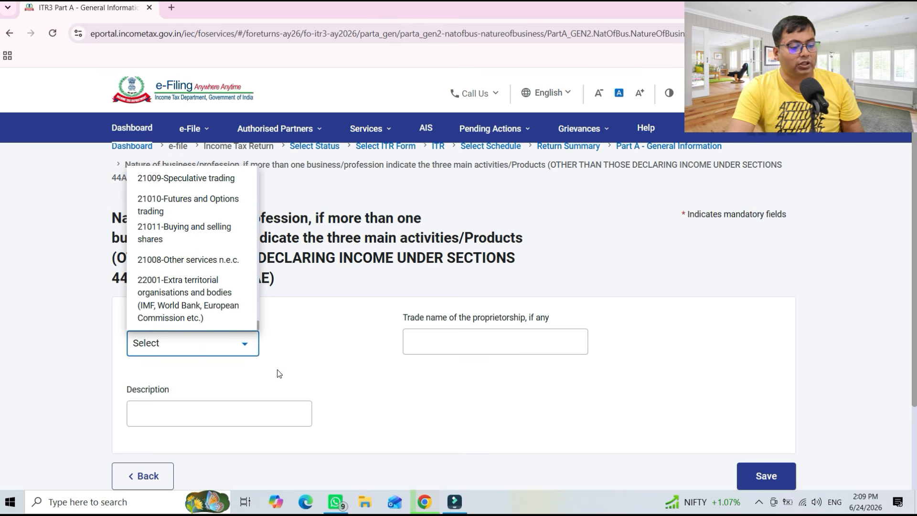
{"action": "left_click", "coordinate": [193, 260]}
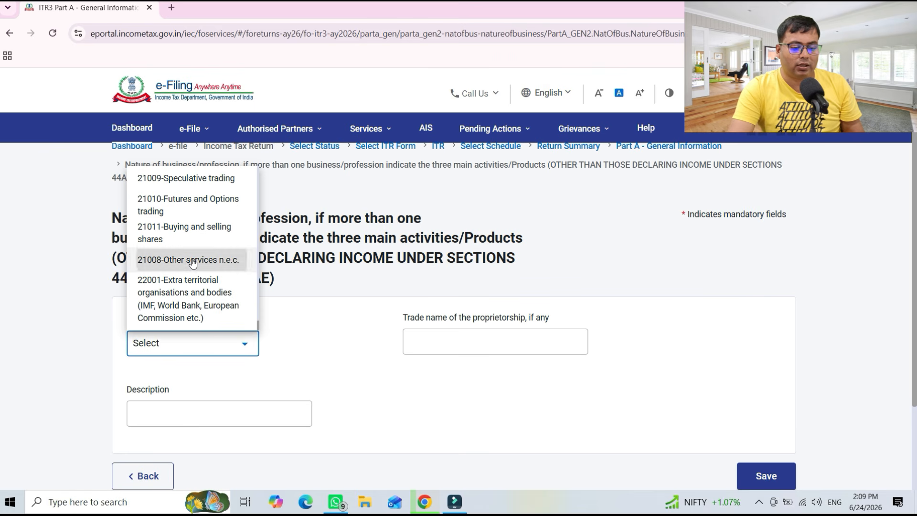
{"action": "left_click", "coordinate": [451, 342]}
{"action": "type", "text": "aaa"}
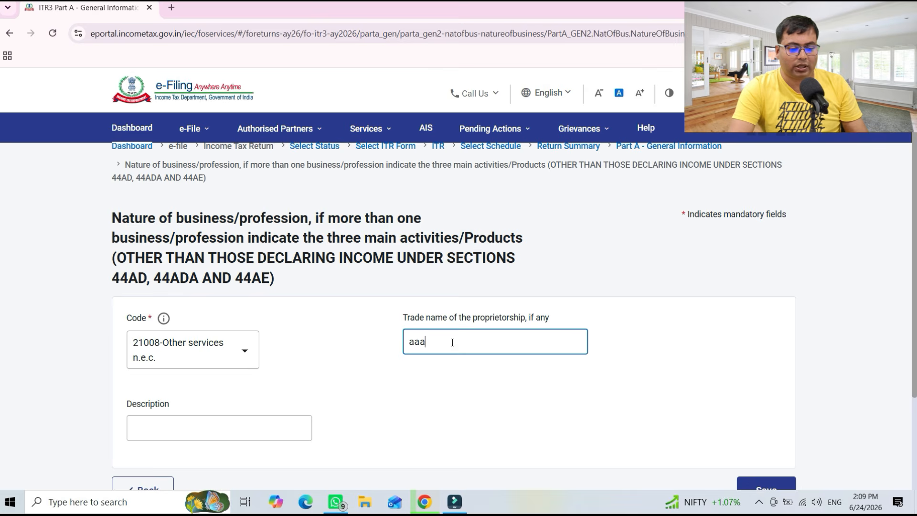
{"action": "scroll", "coordinate": [573, 334], "scroll_direction": "down", "scroll_amount": 3}
{"action": "left_click", "coordinate": [772, 406]}
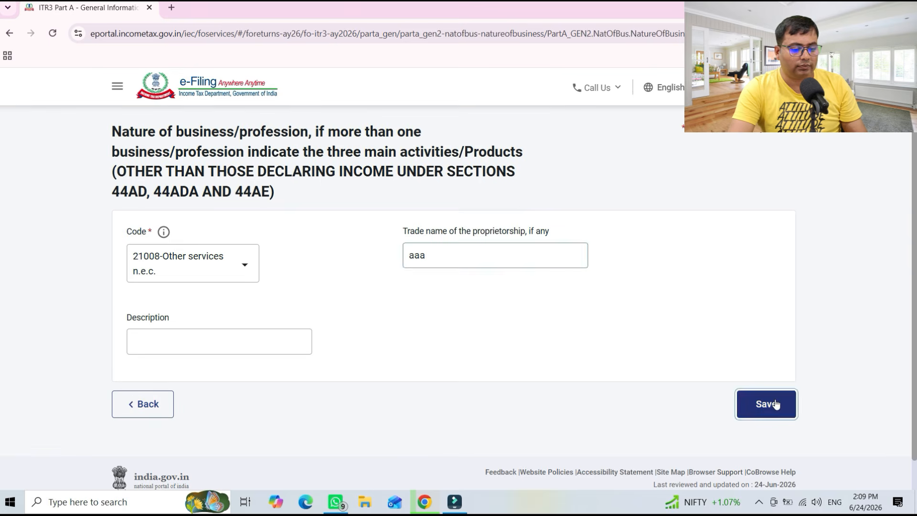
Review the bank accounts and the one nominated for refund in Bank Details, and confirm Part A - General Information.
{"action": "left_click", "coordinate": [209, 365]}
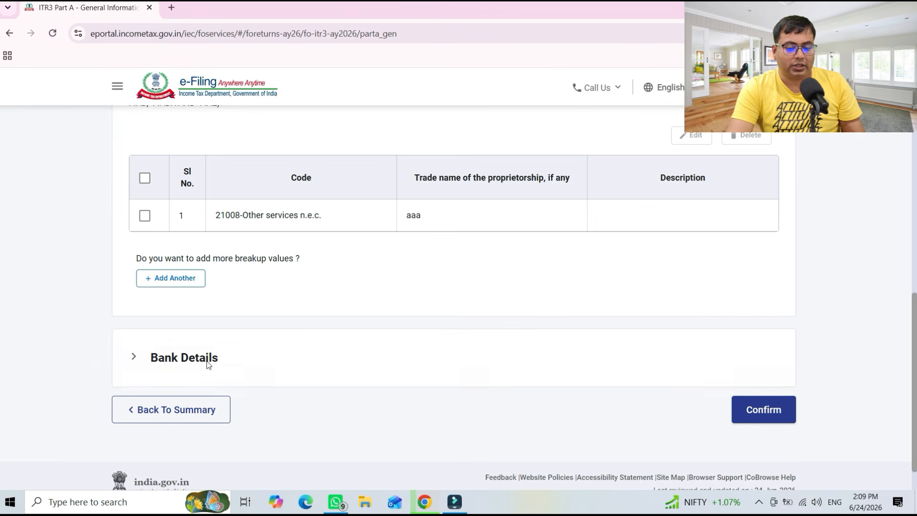
{"action": "scroll", "coordinate": [364, 300], "scroll_direction": "down", "scroll_amount": 5}
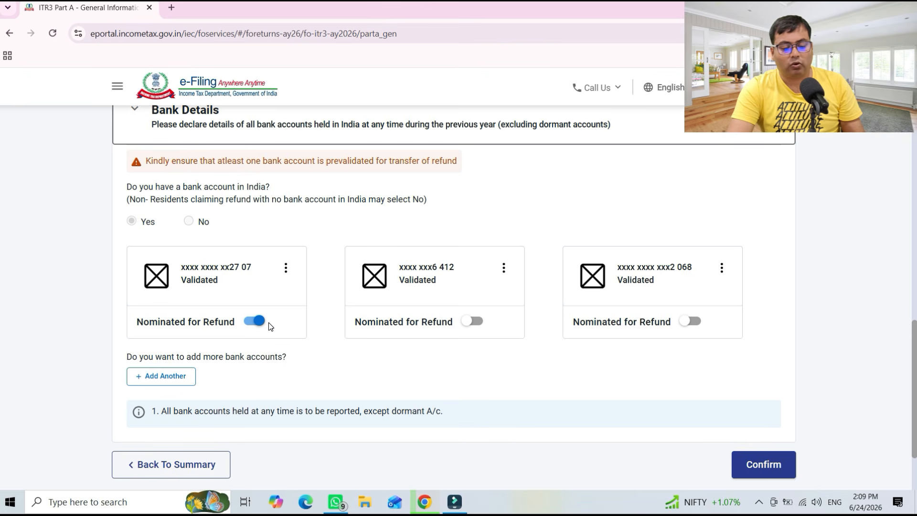
{"action": "left_click", "coordinate": [790, 457]}
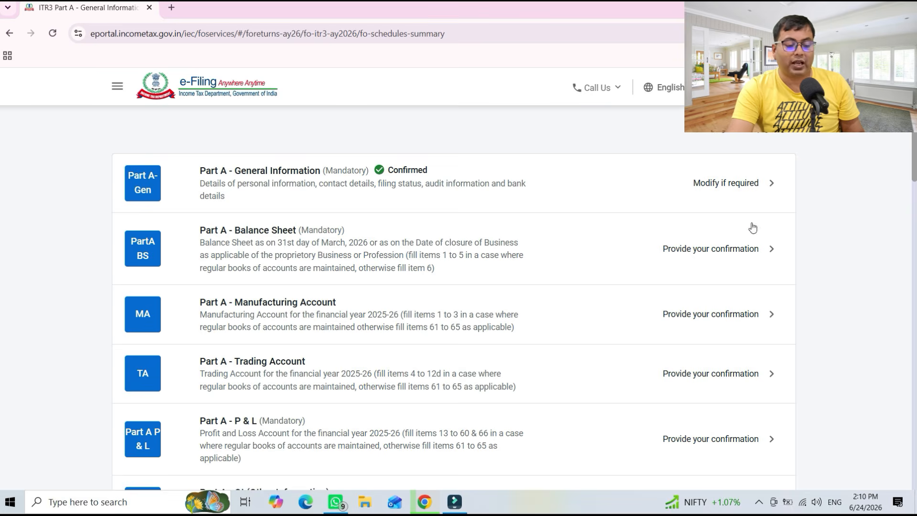
Open Part A - Balance Sheet, review the Proprietor's fund and Advances items under Sources of Funds, and save that section.
{"action": "left_click", "coordinate": [327, 255]}
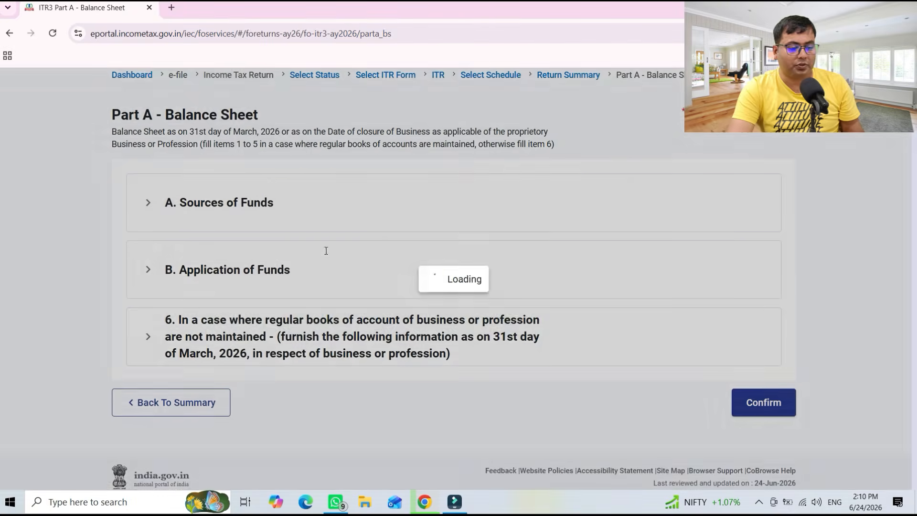
{"action": "left_click", "coordinate": [443, 349]}
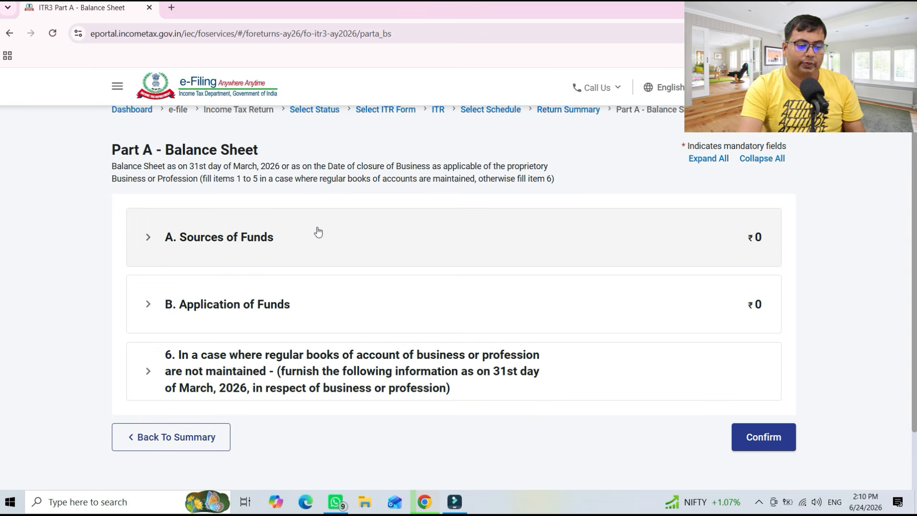
{"action": "left_click", "coordinate": [258, 241]}
{"action": "left_click", "coordinate": [249, 279]}
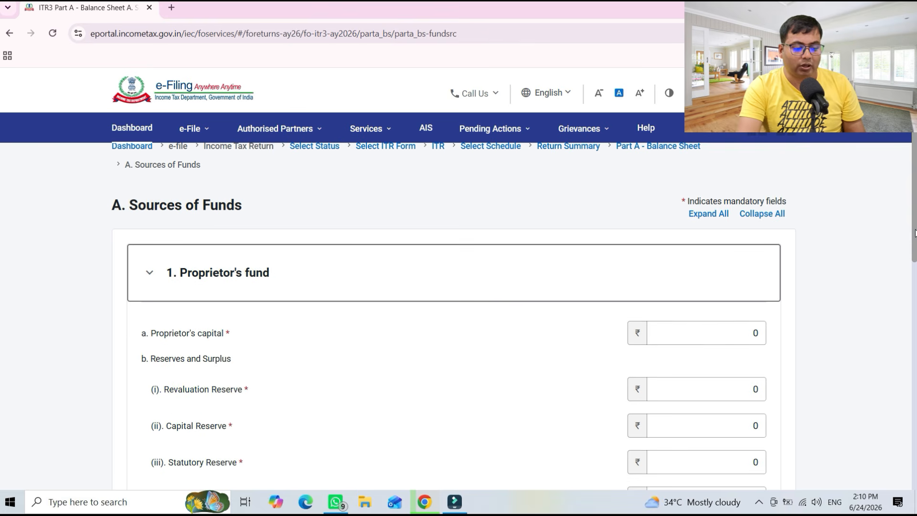
{"action": "left_click_drag", "start_coordinate": [915, 232], "coordinate": [914, 285]}
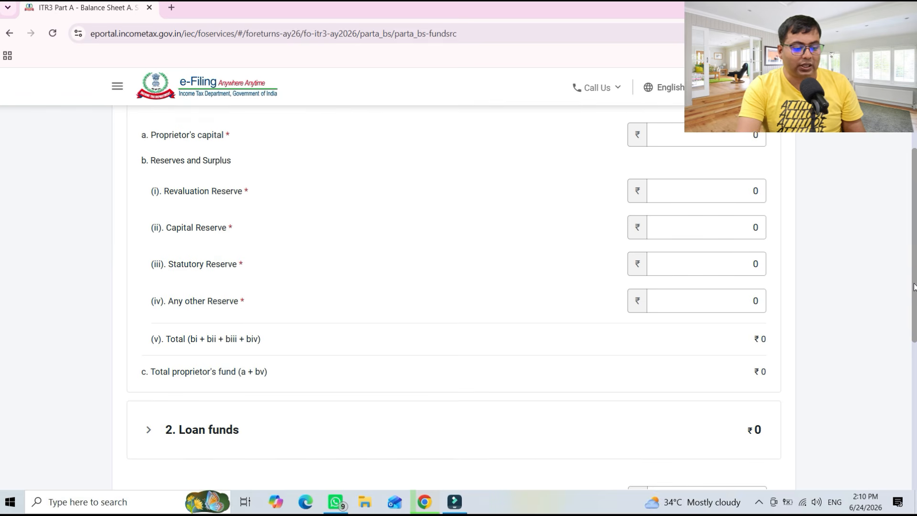
{"action": "scroll", "coordinate": [379, 317], "scroll_direction": "down", "scroll_amount": 3}
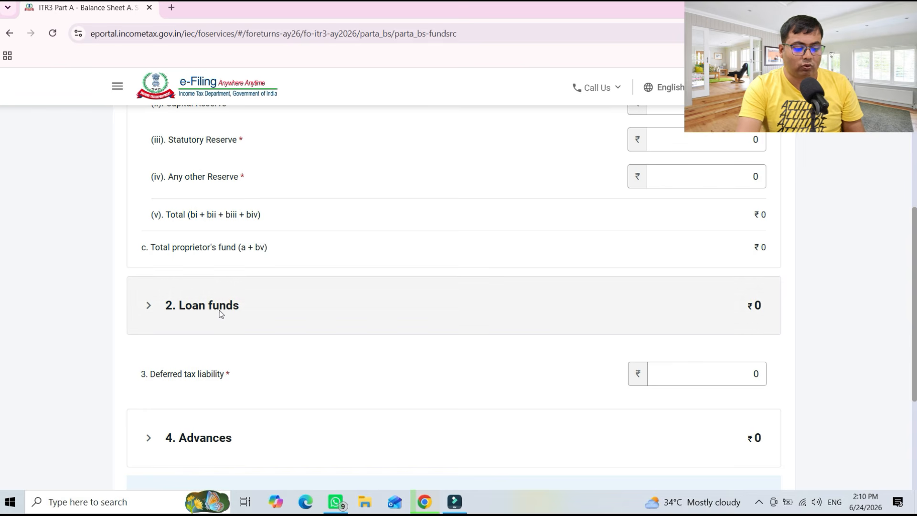
{"action": "left_click", "coordinate": [248, 443]}
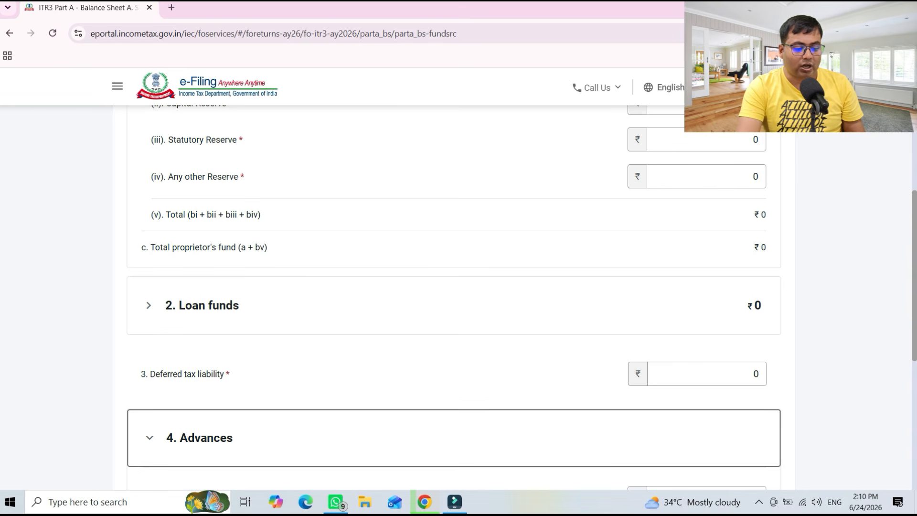
{"action": "scroll", "coordinate": [828, 397], "scroll_direction": "down", "scroll_amount": 5}
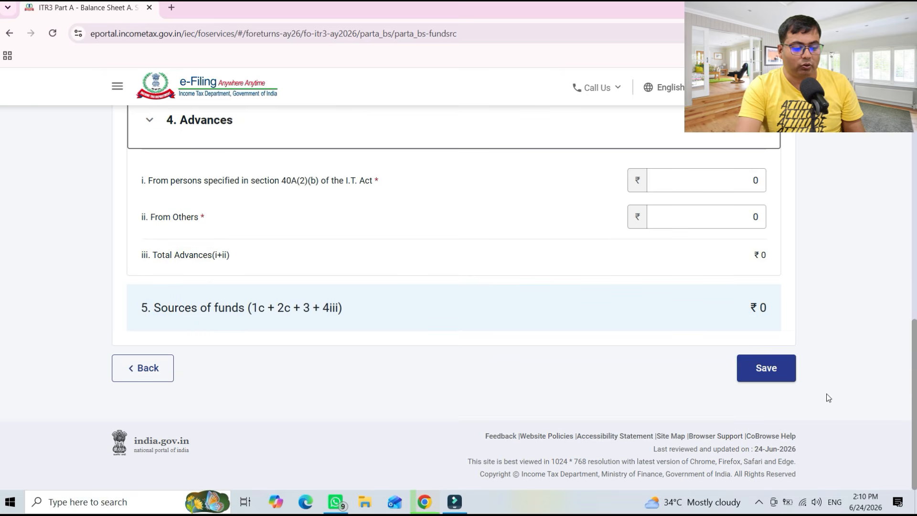
{"action": "left_click", "coordinate": [771, 370]}
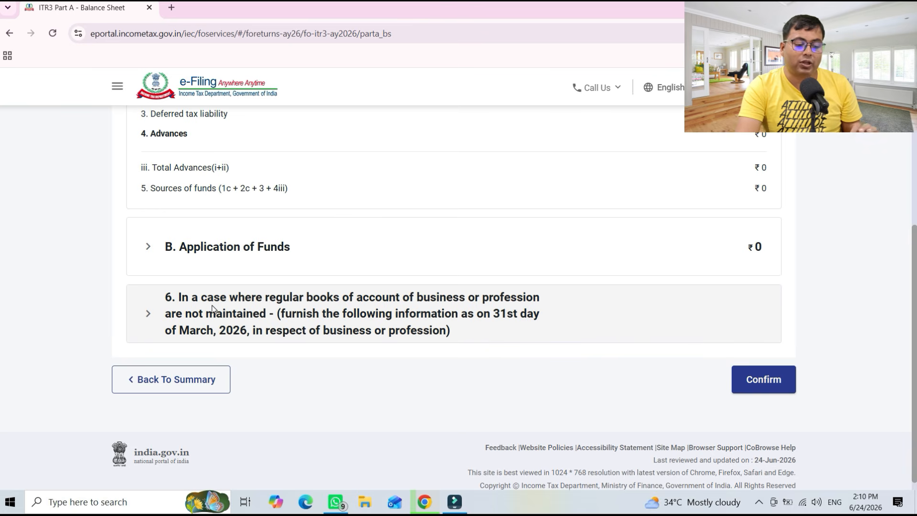
For books not maintained, enter sundry debtors 1522, sundry creditors 85885, stock-in-trade 55555 and cash balance 22222, and confirm the Balance Sheet.
{"action": "left_click", "coordinate": [261, 316]}
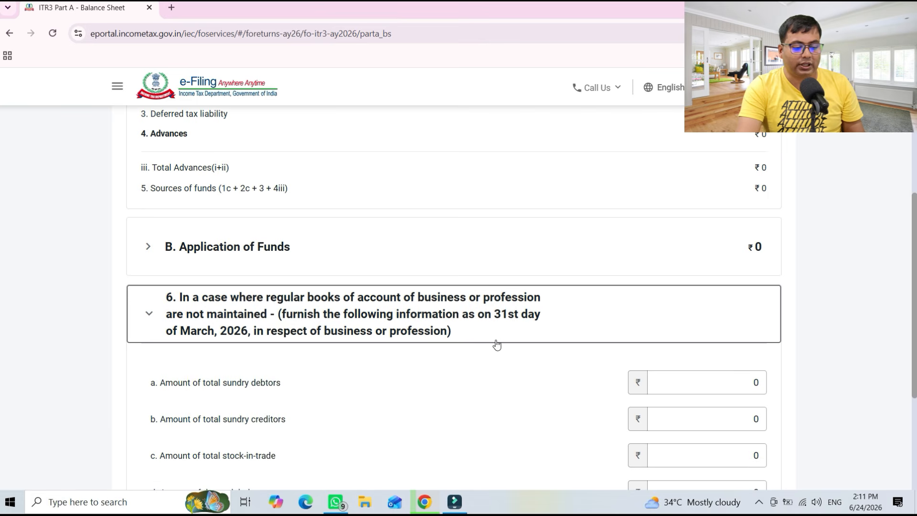
{"action": "scroll", "coordinate": [497, 345], "scroll_direction": "down", "scroll_amount": 2}
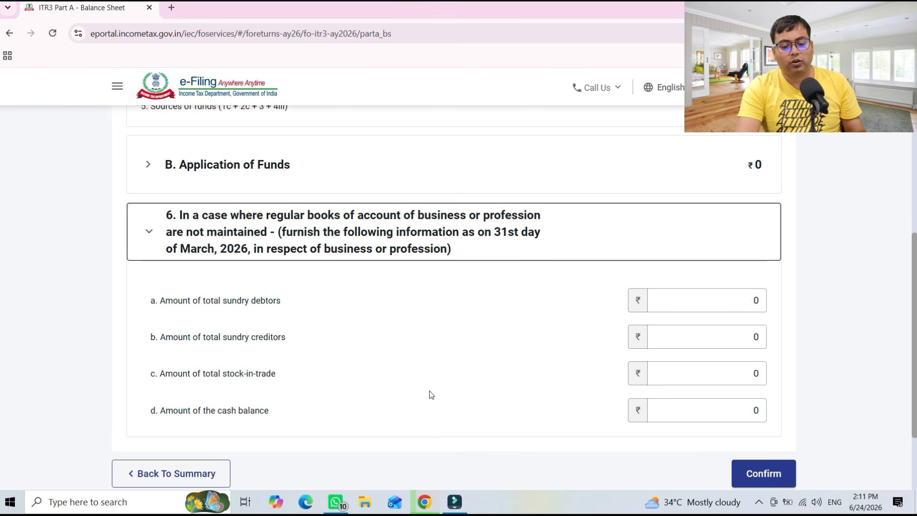
{"action": "left_click", "coordinate": [755, 300]}
{"action": "type", "text": "1522"}
{"action": "key", "text": "Tab"}
{"action": "type", "text": "85885"}
{"action": "key", "text": "Tab"}
{"action": "type", "text": "55555"}
{"action": "key", "text": "Tab"}
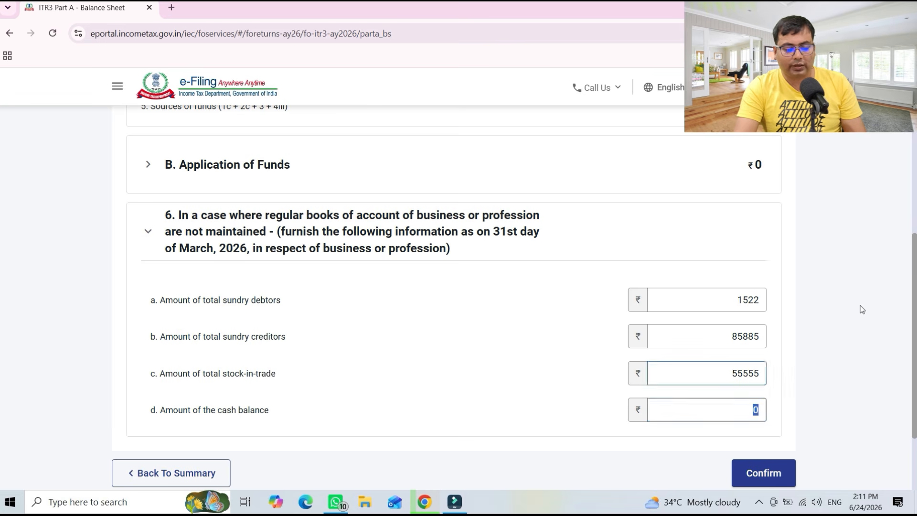
{"action": "type", "text": "22222"}
{"action": "key", "text": "Tab"}
{"action": "left_click", "coordinate": [746, 478]}
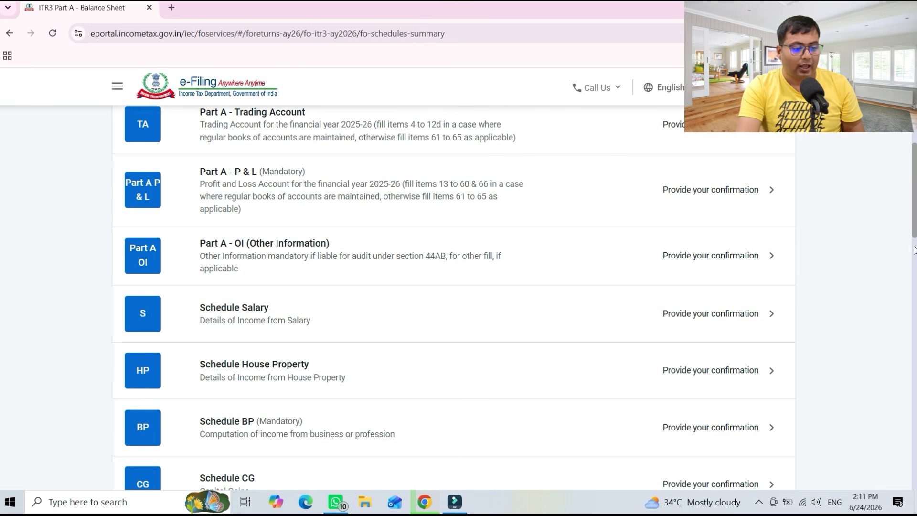
Open Part A - P & L, examine the other income items under Credit to Profit and Loss Account, and return without saving.
{"action": "scroll", "coordinate": [915, 186], "scroll_direction": "up", "scroll_amount": 3}
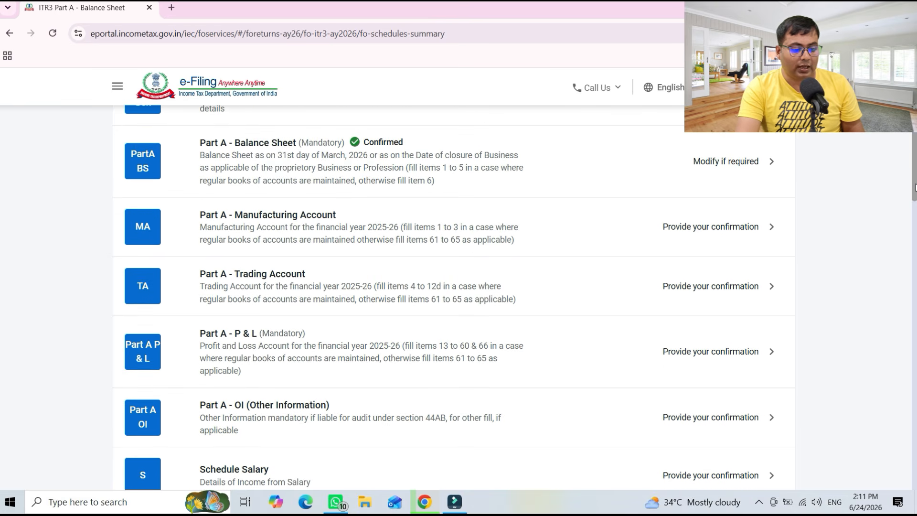
{"action": "left_click", "coordinate": [273, 344]}
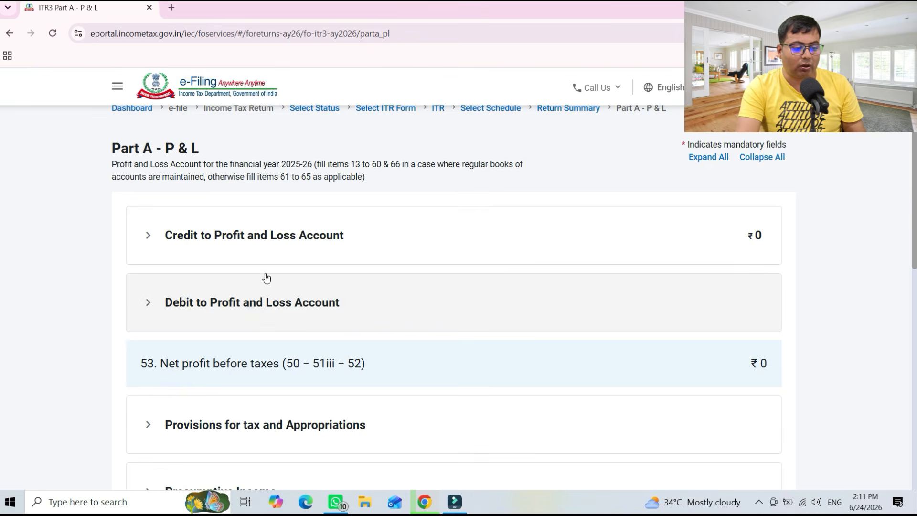
{"action": "left_click_drag", "start_coordinate": [914, 195], "coordinate": [914, 202]}
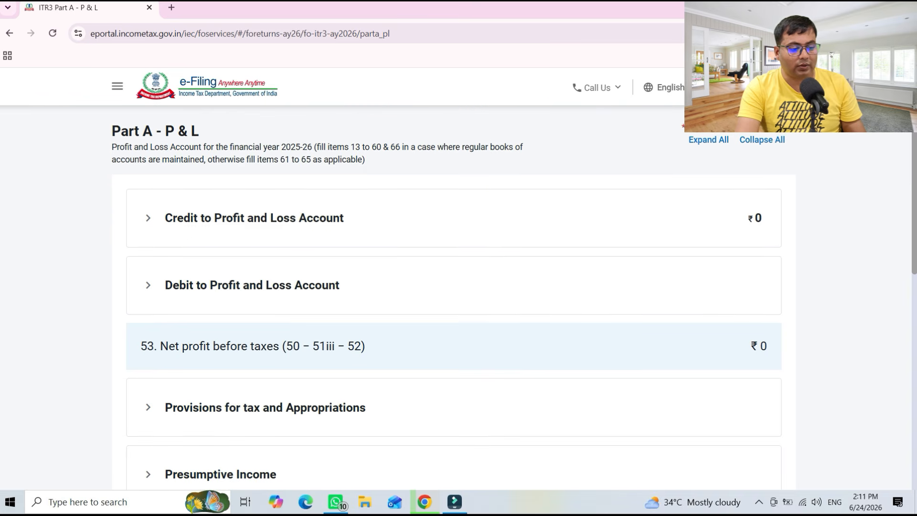
{"action": "left_click", "coordinate": [280, 221]}
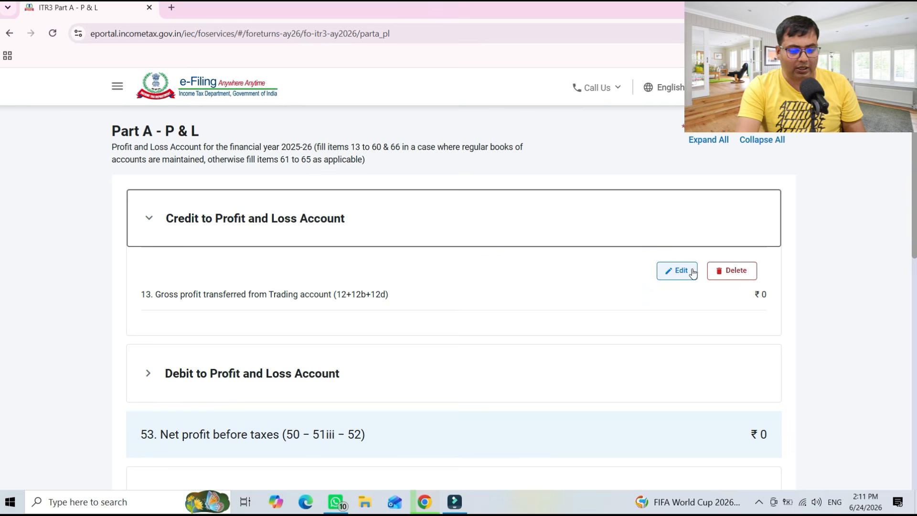
{"action": "left_click", "coordinate": [677, 270]}
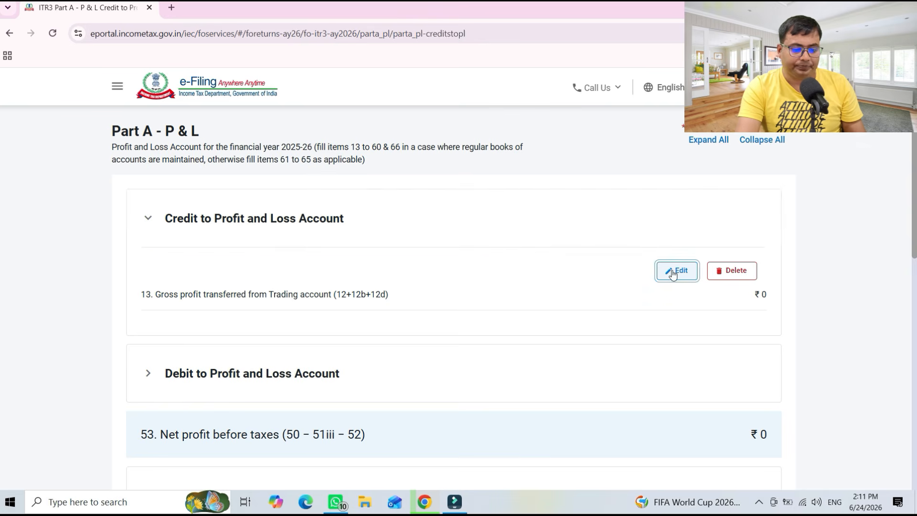
{"action": "scroll", "coordinate": [882, 218], "scroll_direction": "down", "scroll_amount": 4}
{"action": "scroll", "coordinate": [892, 161], "scroll_direction": "up", "scroll_amount": 4}
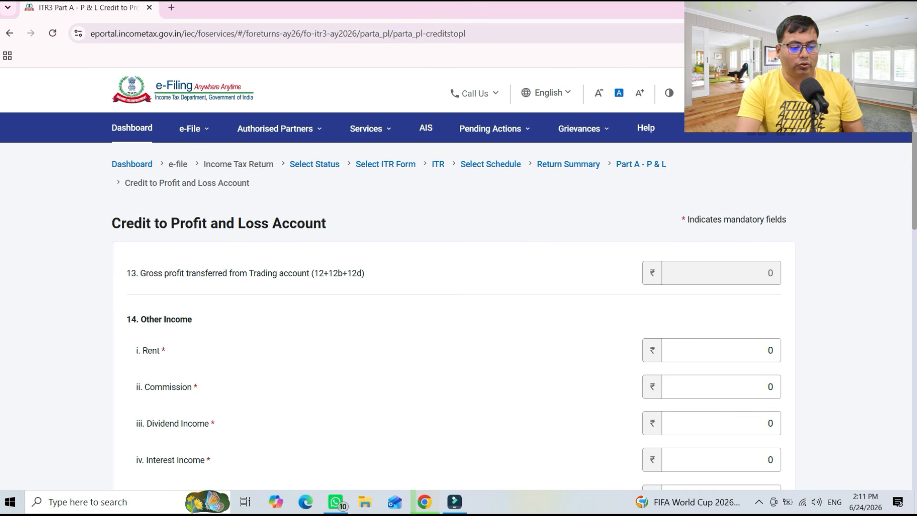
{"action": "scroll", "coordinate": [176, 395], "scroll_direction": "down", "scroll_amount": 15}
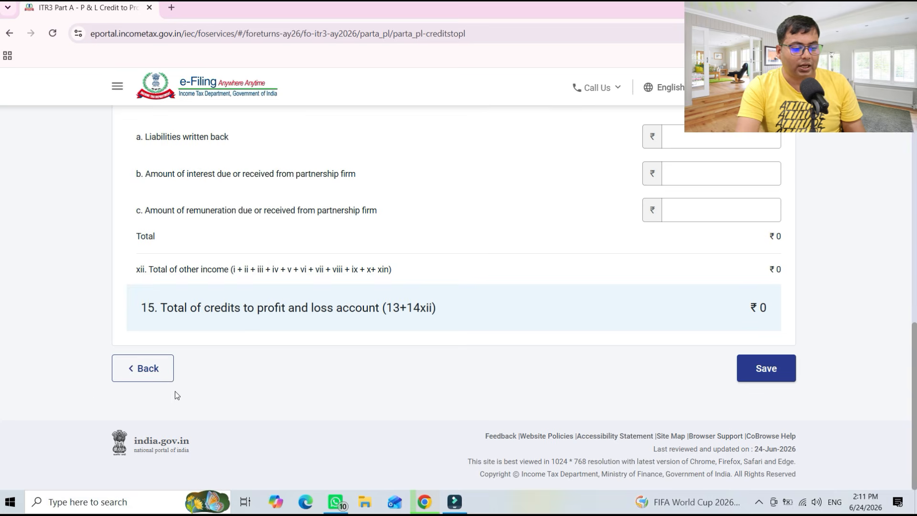
{"action": "left_click", "coordinate": [143, 368]}
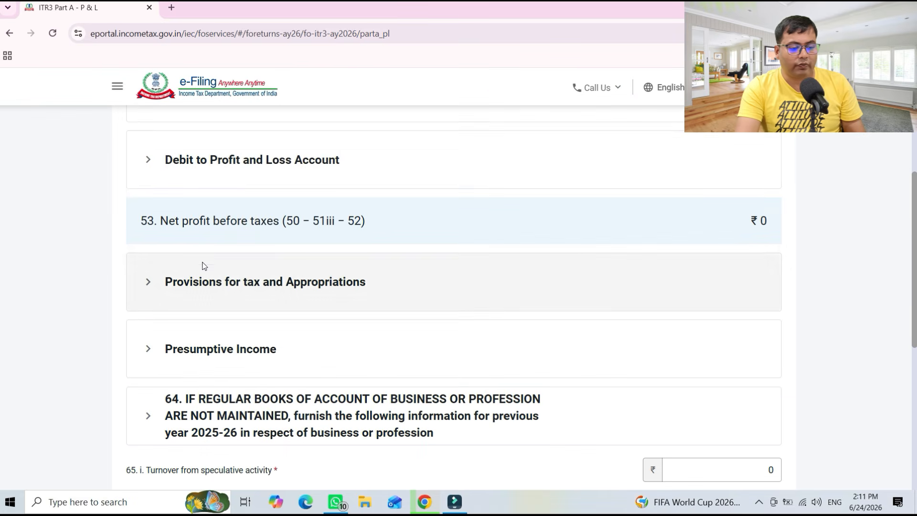
Examine the expense items under Debit to Profit and Loss Account and return to Part A - P & L.
{"action": "left_click", "coordinate": [241, 171]}
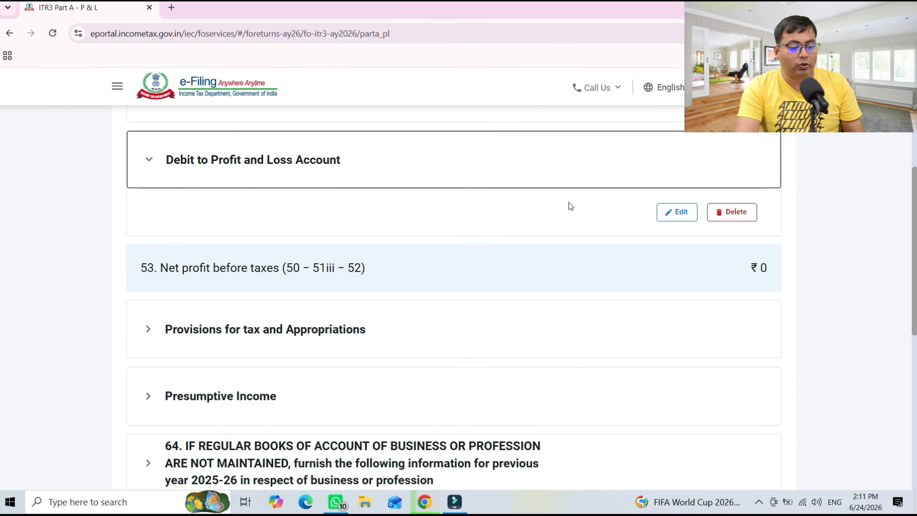
{"action": "left_click", "coordinate": [678, 213]}
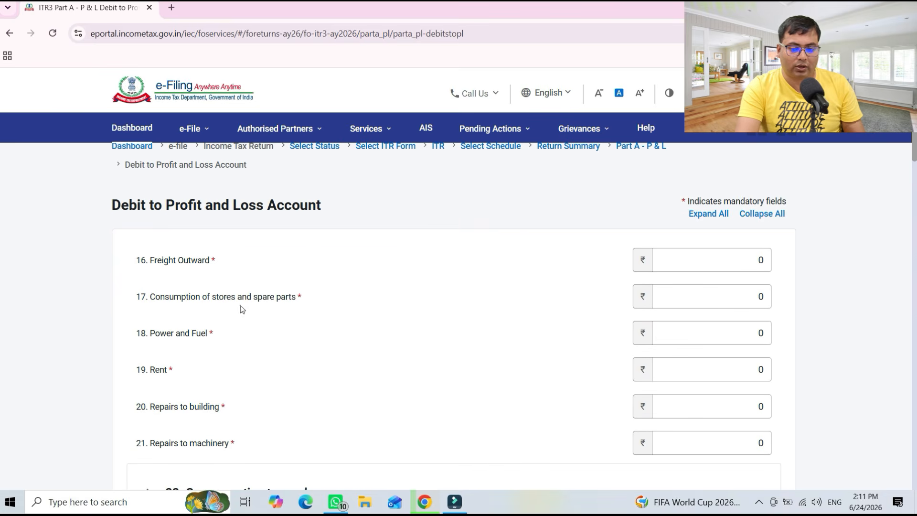
{"action": "scroll", "coordinate": [842, 425], "scroll_direction": "down", "scroll_amount": 6}
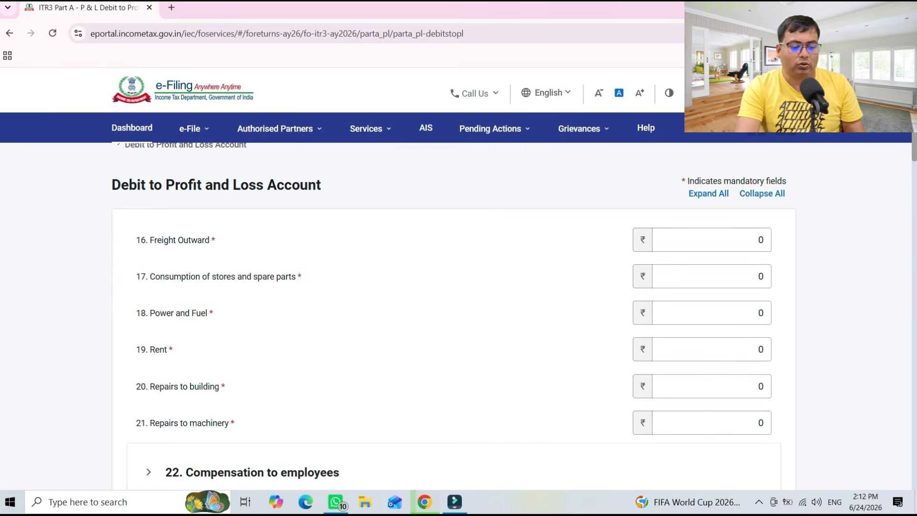
{"action": "scroll", "coordinate": [454, 296], "scroll_direction": "down", "scroll_amount": 2}
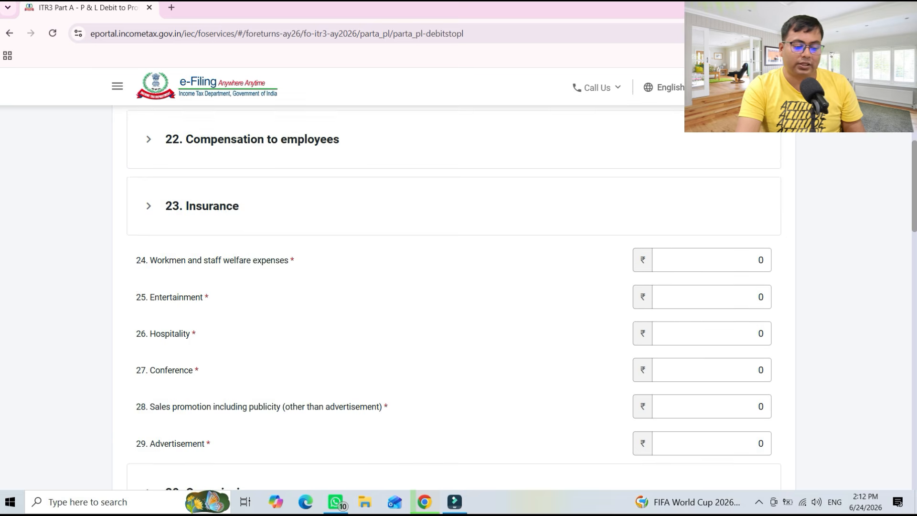
{"action": "scroll", "coordinate": [453, 296], "scroll_direction": "down", "scroll_amount": 4}
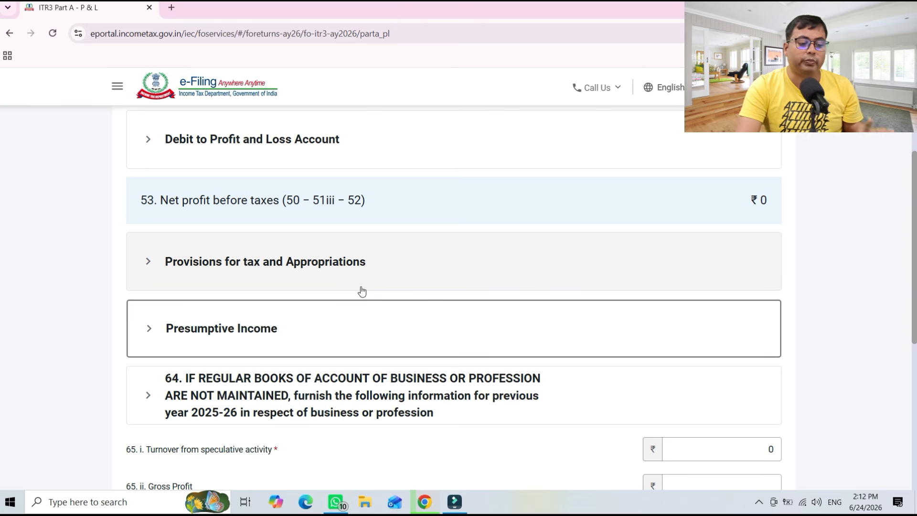
Under Presumptive Income section 44AD, add and save a business entry with its name and code 07001-Purchase, sale and letting of leased buildings.
{"action": "left_click", "coordinate": [246, 334]}
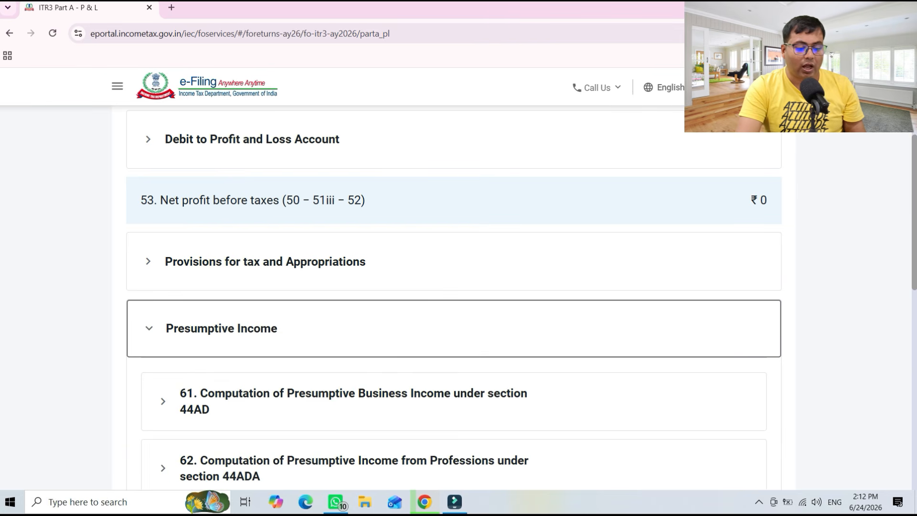
{"action": "scroll", "coordinate": [430, 300], "scroll_direction": "down", "scroll_amount": 3}
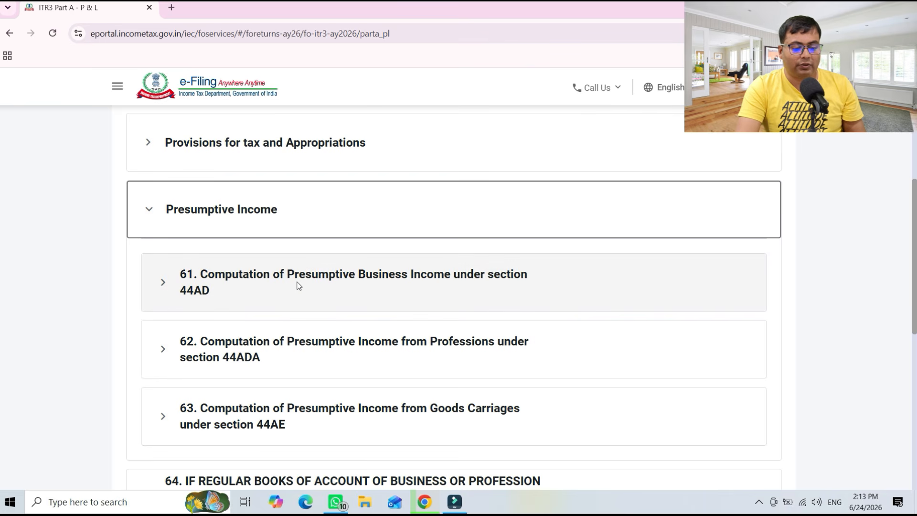
{"action": "left_click", "coordinate": [299, 285]}
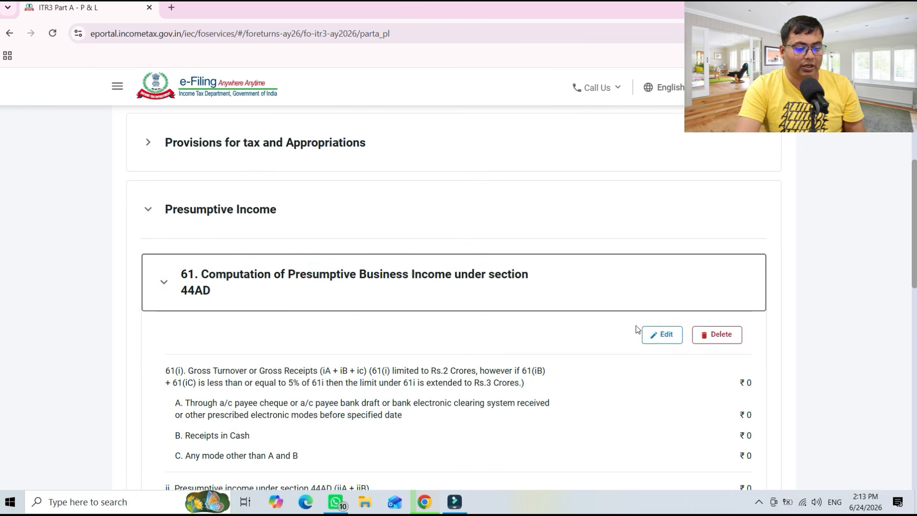
{"action": "left_click", "coordinate": [652, 336]}
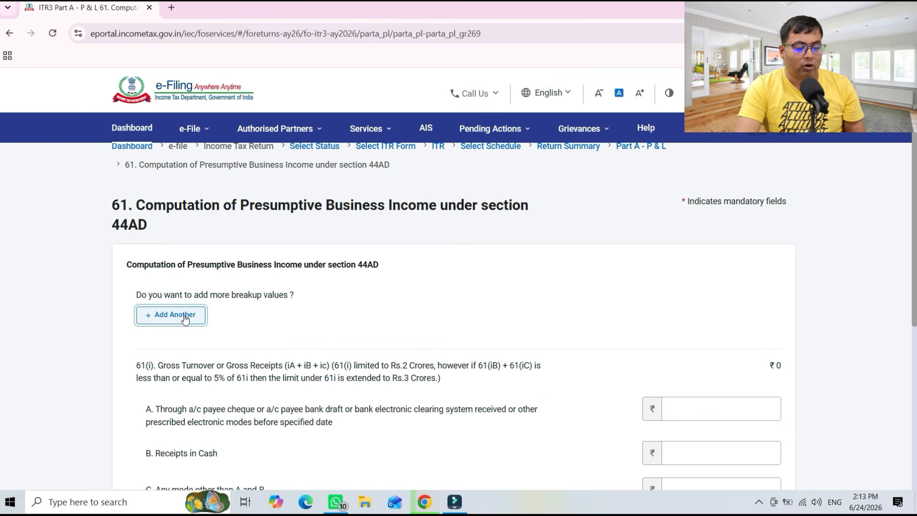
{"action": "left_click", "coordinate": [185, 316]}
{"action": "scroll", "coordinate": [185, 319], "scroll_direction": "down", "scroll_amount": 1}
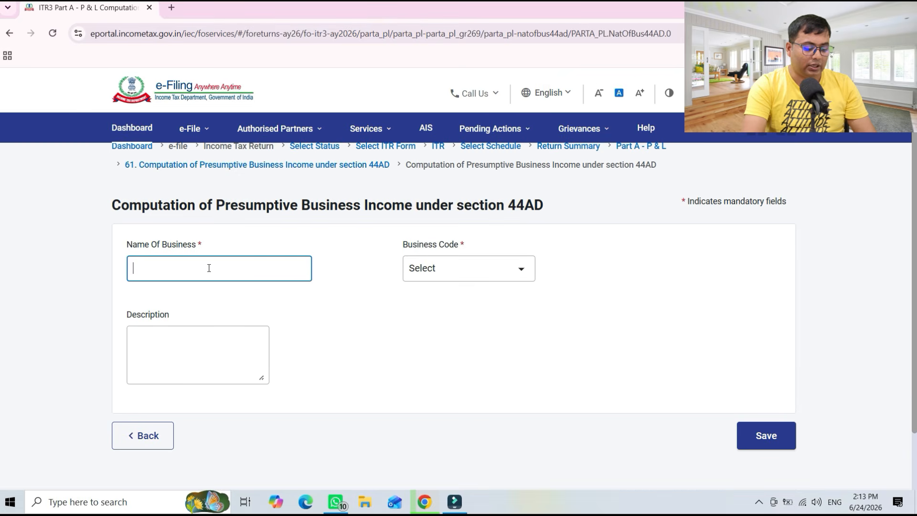
{"action": "type", "text": "sujay"}
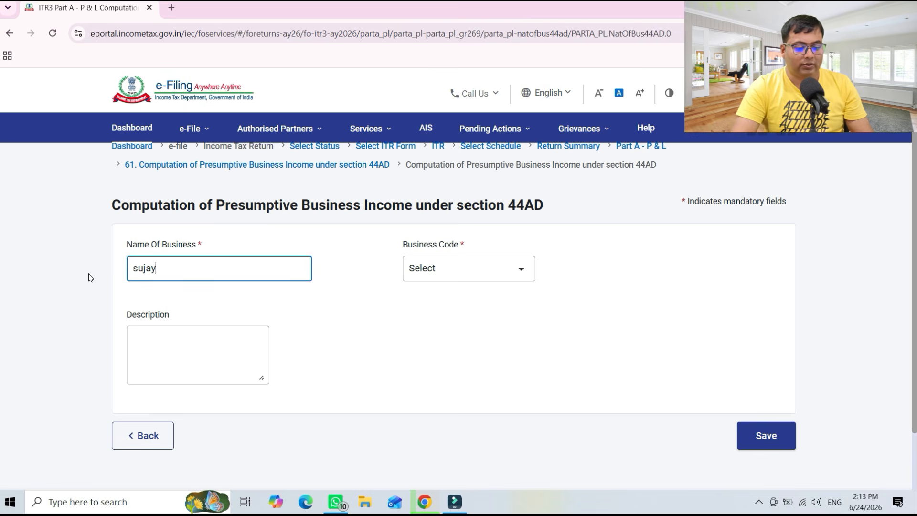
{"action": "key", "text": "Tab"}
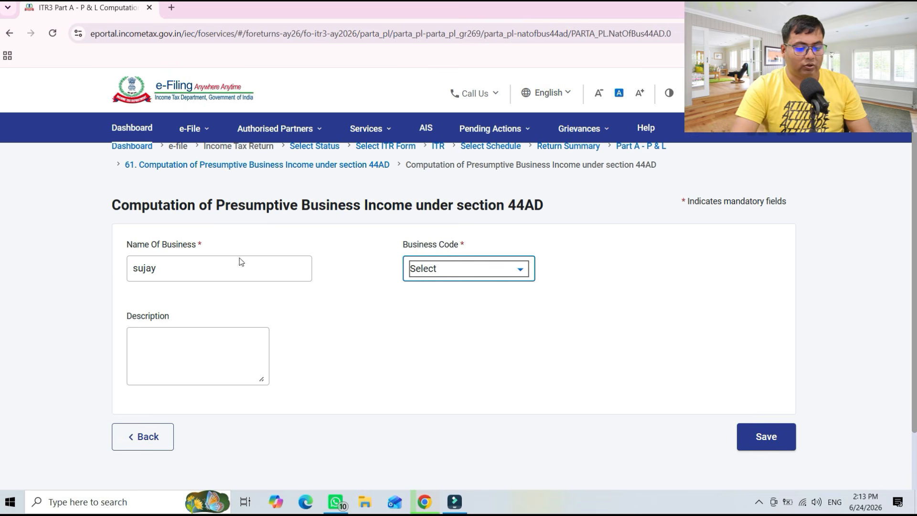
{"action": "left_click", "coordinate": [444, 267]}
{"action": "left_click", "coordinate": [526, 338]}
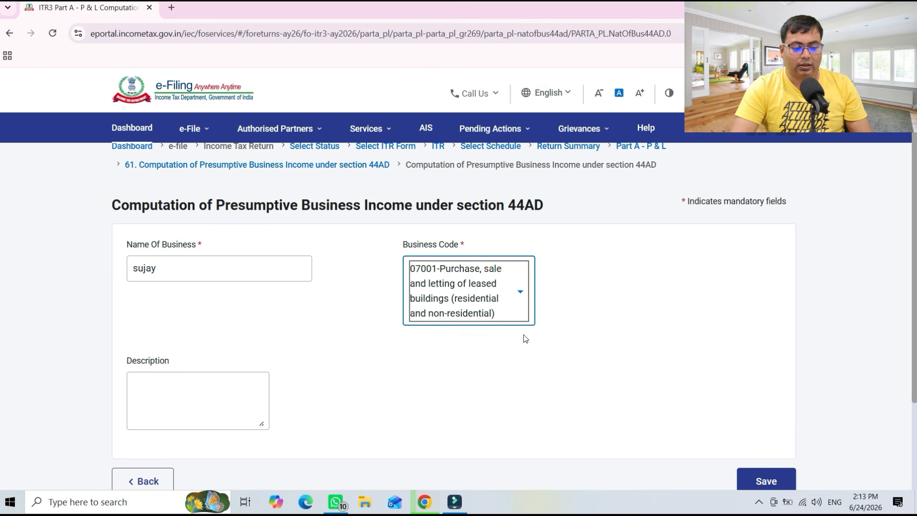
{"action": "left_click", "coordinate": [767, 483]}
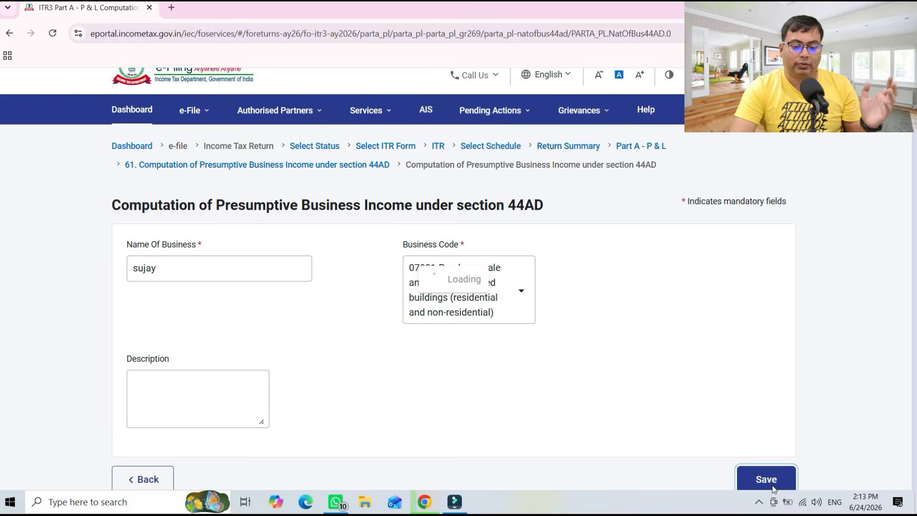
{"action": "scroll", "coordinate": [764, 468], "scroll_direction": "down", "scroll_amount": 5}
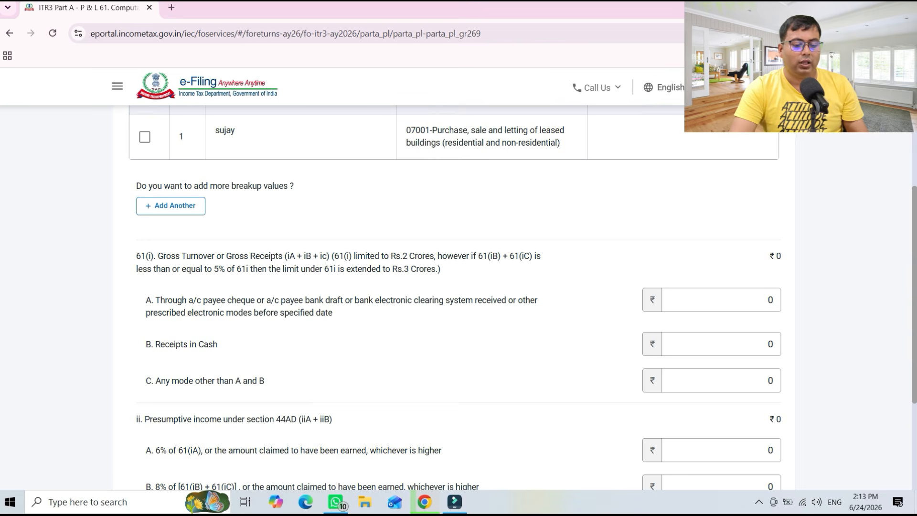
Under 61(i) gross turnover for section 44AD, enter 1500000 through bank or electronic modes and 200000 as receipts in cash.
{"action": "scroll", "coordinate": [523, 297], "scroll_direction": "down", "scroll_amount": 1}
{"action": "left_click", "coordinate": [681, 287]}
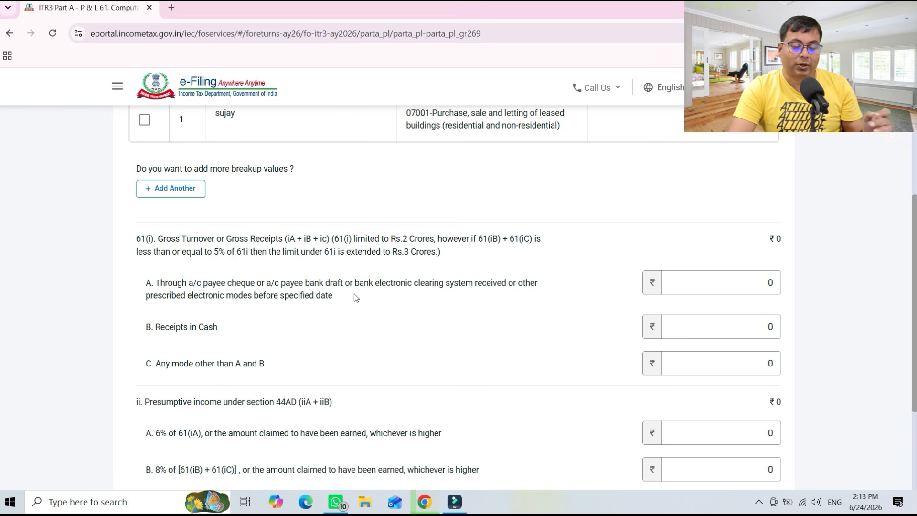
{"action": "left_click", "coordinate": [721, 283]}
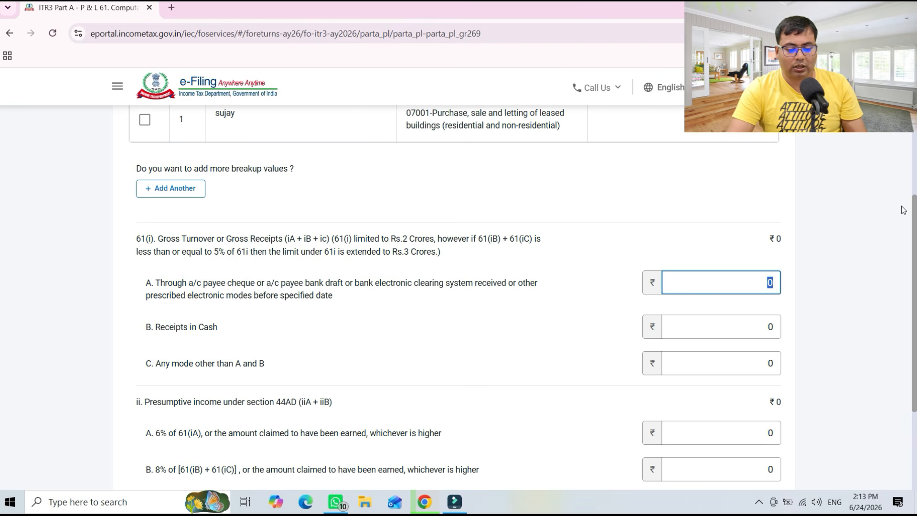
{"action": "type", "text": "1500000"}
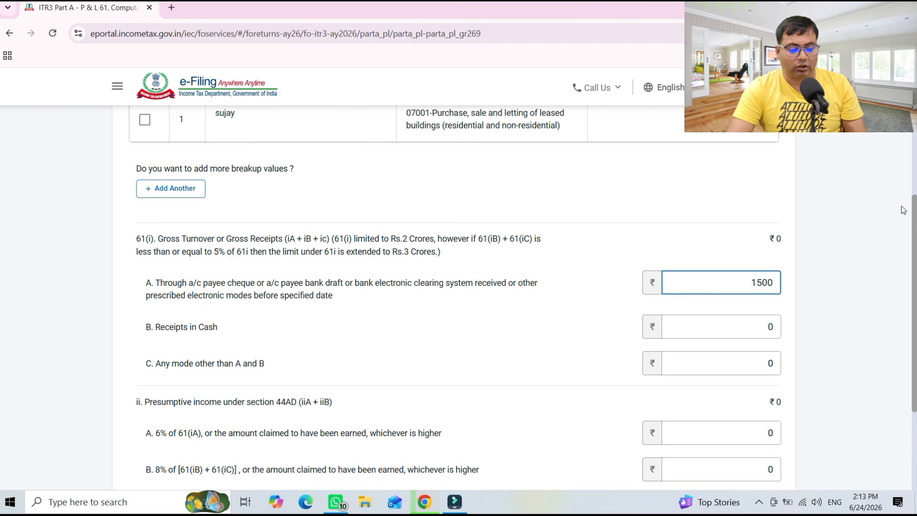
{"action": "key", "text": "Tab"}
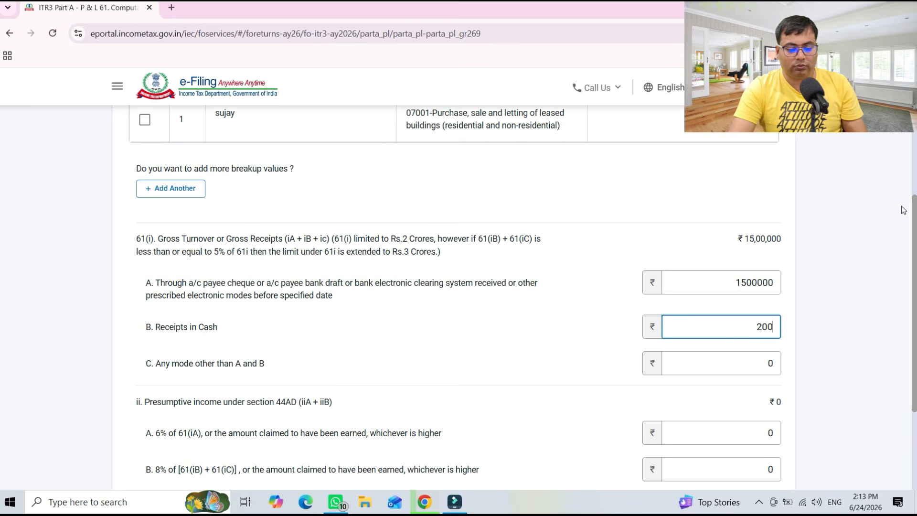
{"action": "key", "text": "Tab"}
{"action": "key", "text": "Tab"}
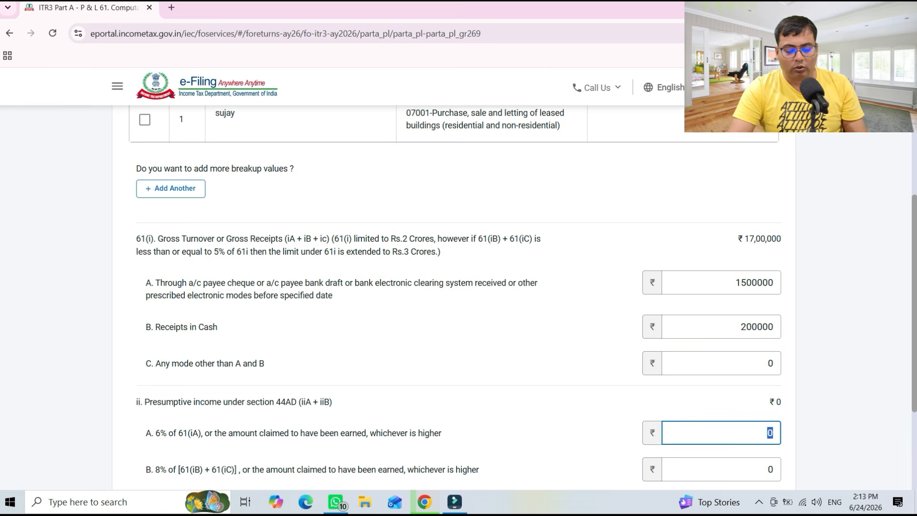
Enter section 44AD presumptive income of 500000 in the 6% item and 50000 in the 8% item, save, and confirm Part A - P & L.
{"action": "scroll", "coordinate": [514, 297], "scroll_direction": "down", "scroll_amount": 1}
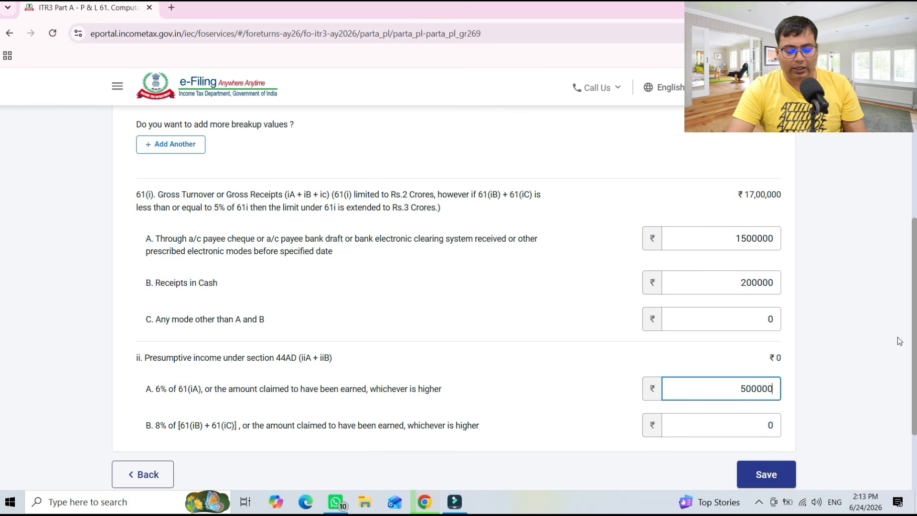
{"action": "type", "text": "500000"}
{"action": "key", "text": "Tab"}
{"action": "type", "text": "50"}
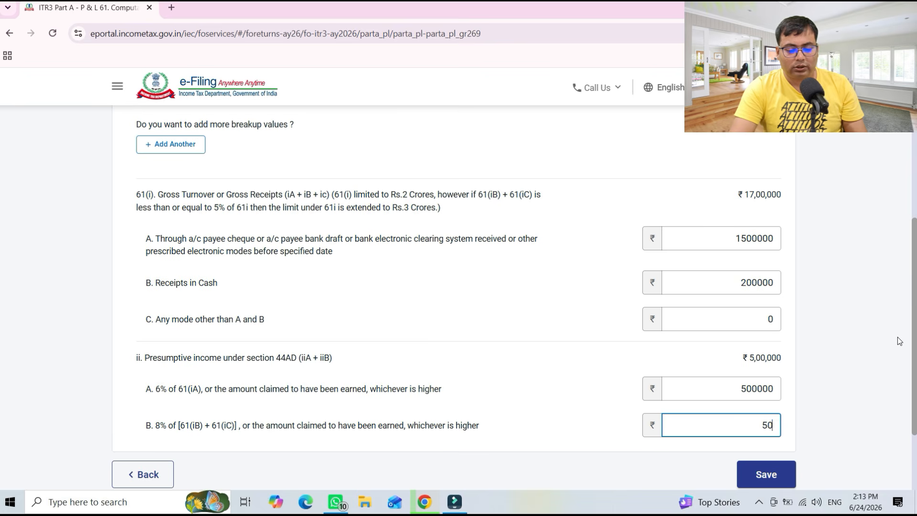
{"action": "type", "text": "000"}
{"action": "key", "text": "Tab"}
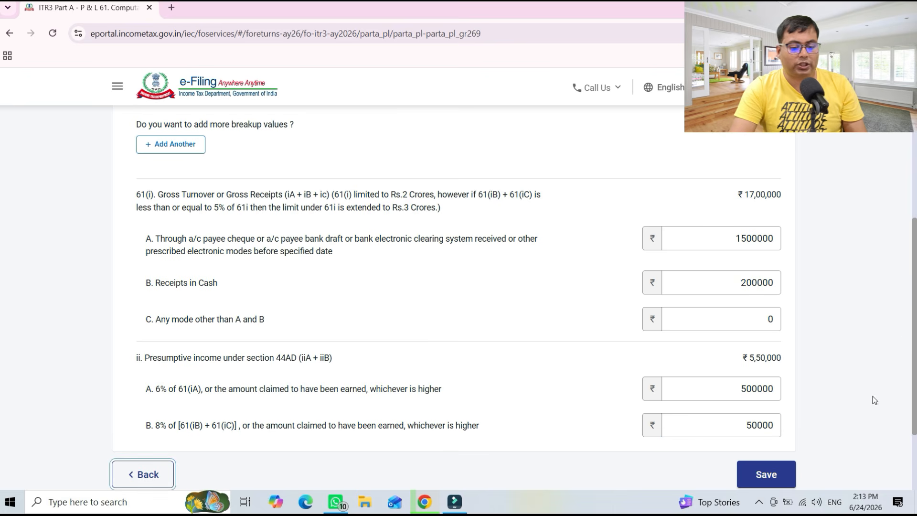
{"action": "left_click", "coordinate": [783, 474]}
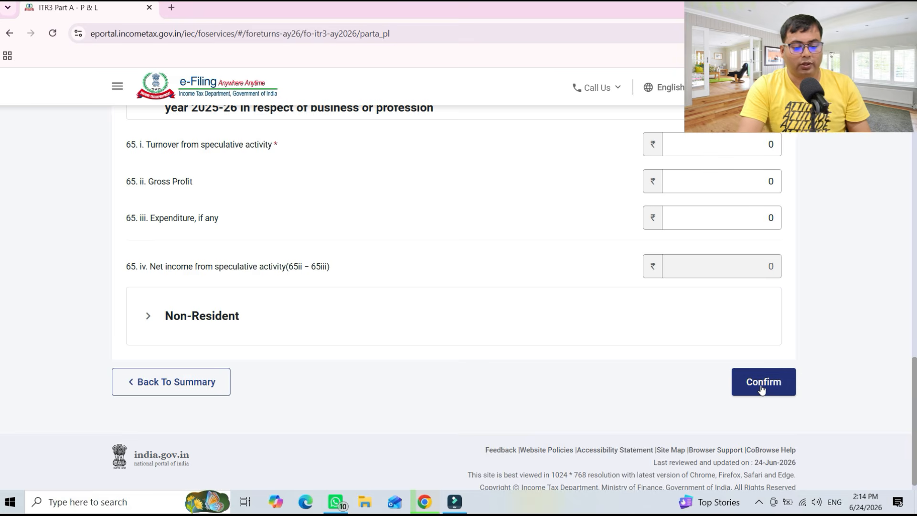
{"action": "left_click", "coordinate": [763, 389]}
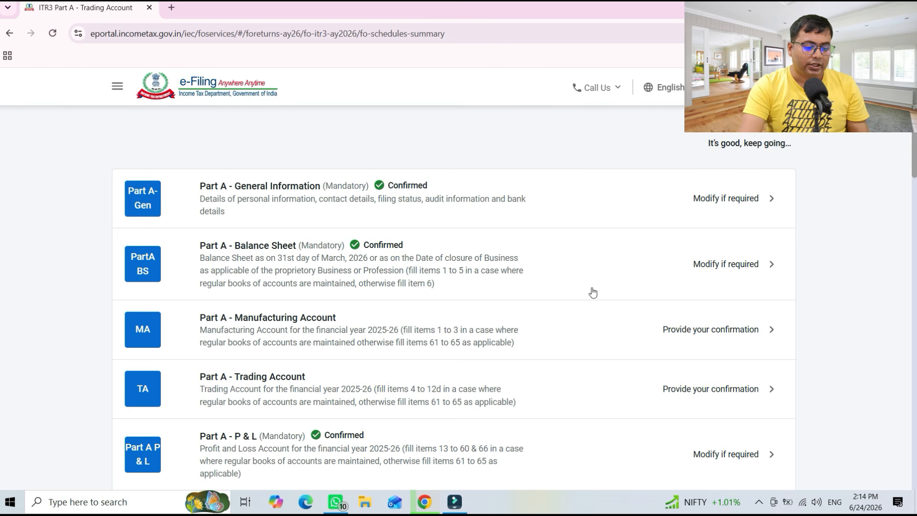
Open Part A - Trading Account, examine the Revenue from operations items, and return without saving.
{"action": "left_click", "coordinate": [349, 388]}
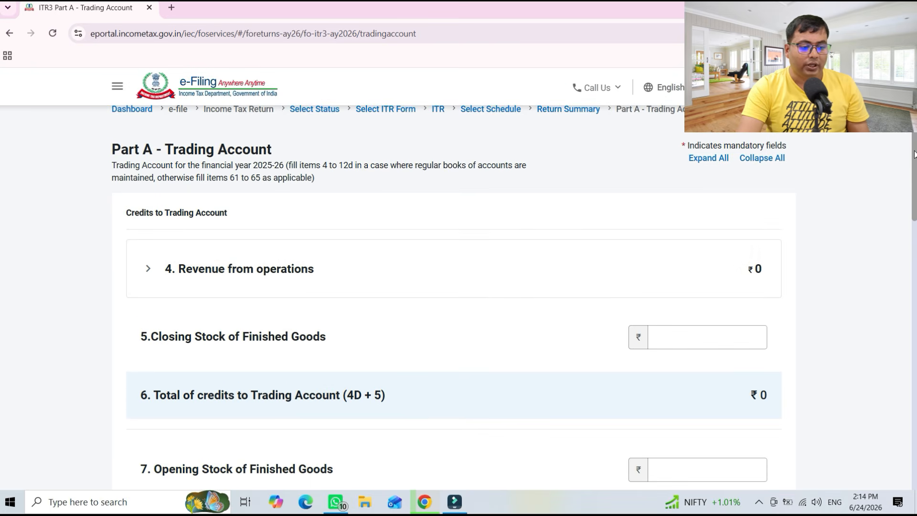
{"action": "left_click_drag", "start_coordinate": [913, 153], "coordinate": [915, 160]}
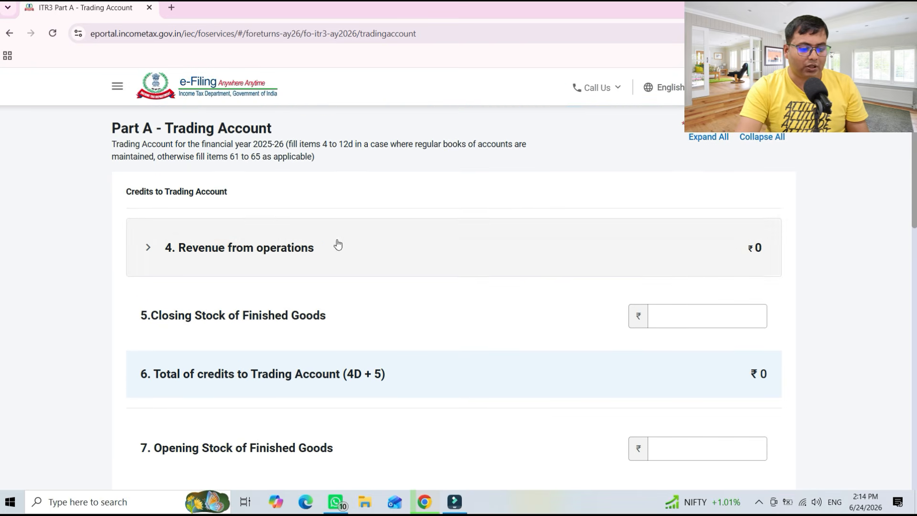
{"action": "left_click", "coordinate": [324, 252]}
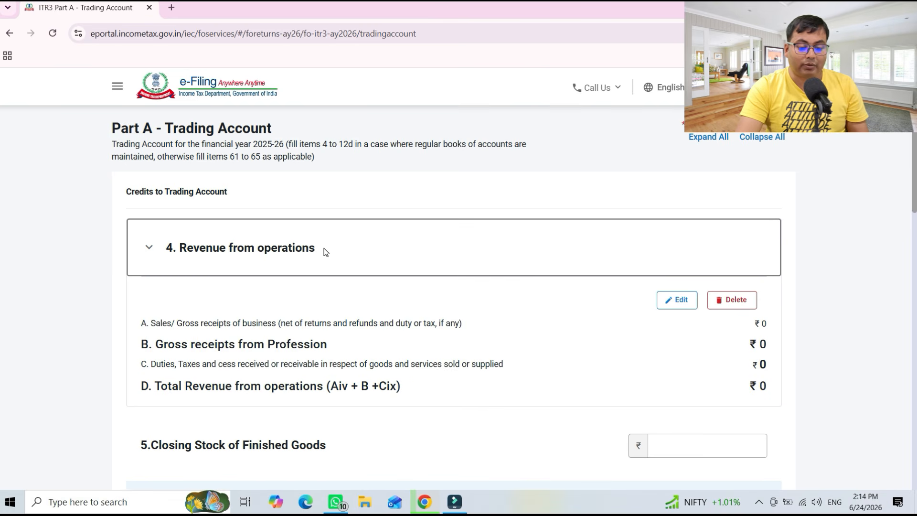
{"action": "left_click", "coordinate": [683, 300]}
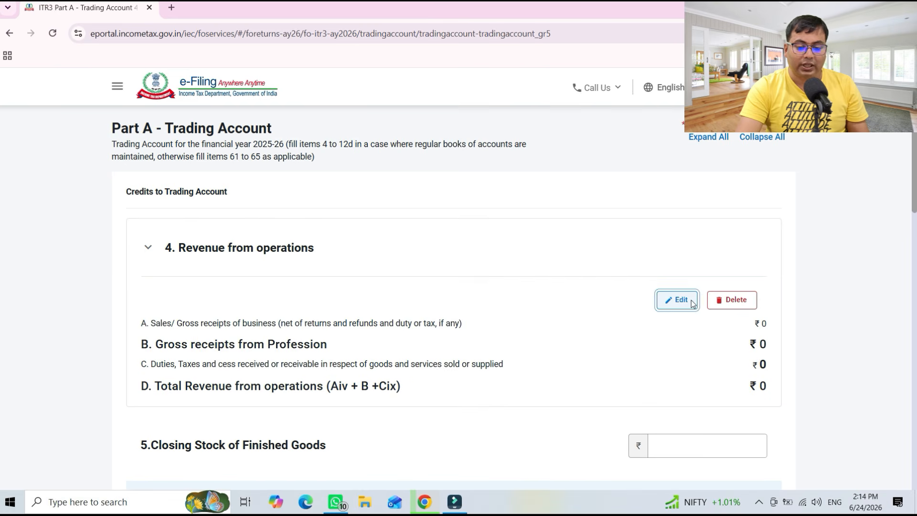
{"action": "scroll", "coordinate": [161, 349], "scroll_direction": "down", "scroll_amount": 3}
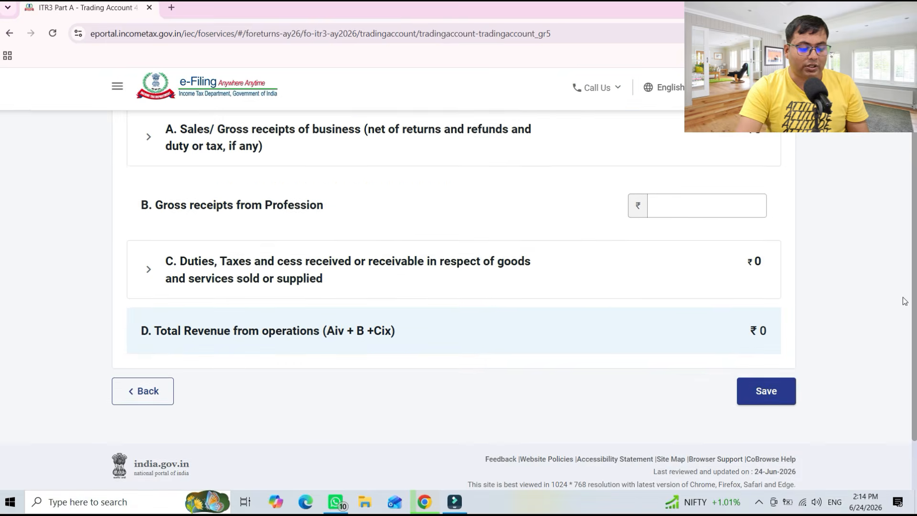
{"action": "left_click", "coordinate": [142, 370]}
Enter intraday trading turnover 50000 and intraday trading income 5000, and confirm the Trading Account.
{"action": "scroll", "coordinate": [911, 208], "scroll_direction": "down", "scroll_amount": 5}
{"action": "left_click_drag", "start_coordinate": [912, 208], "coordinate": [909, 356]}
{"action": "left_click", "coordinate": [259, 252]}
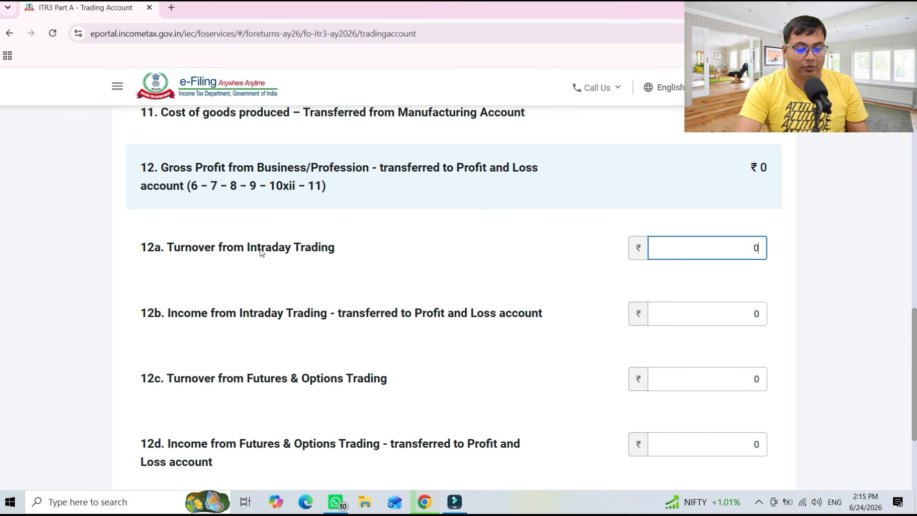
{"action": "double_click", "coordinate": [731, 246]}
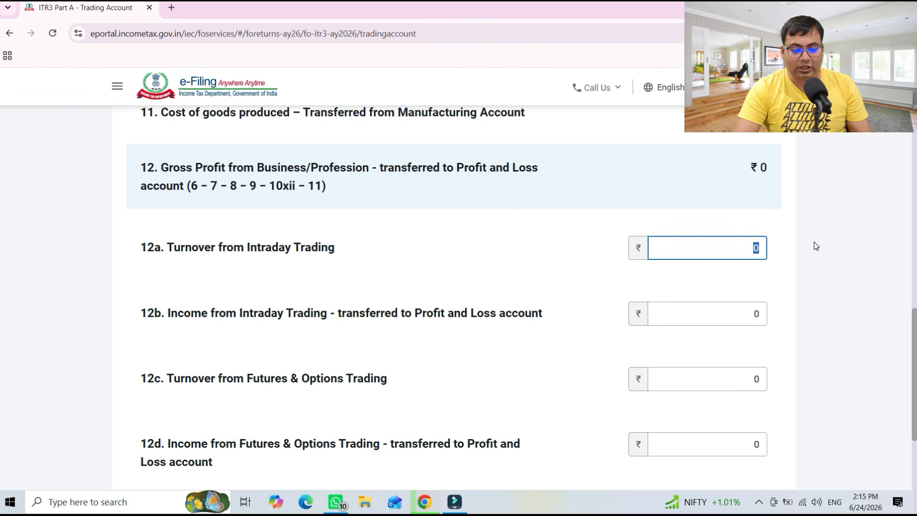
{"action": "type", "text": "50000"}
{"action": "key", "text": "Tab"}
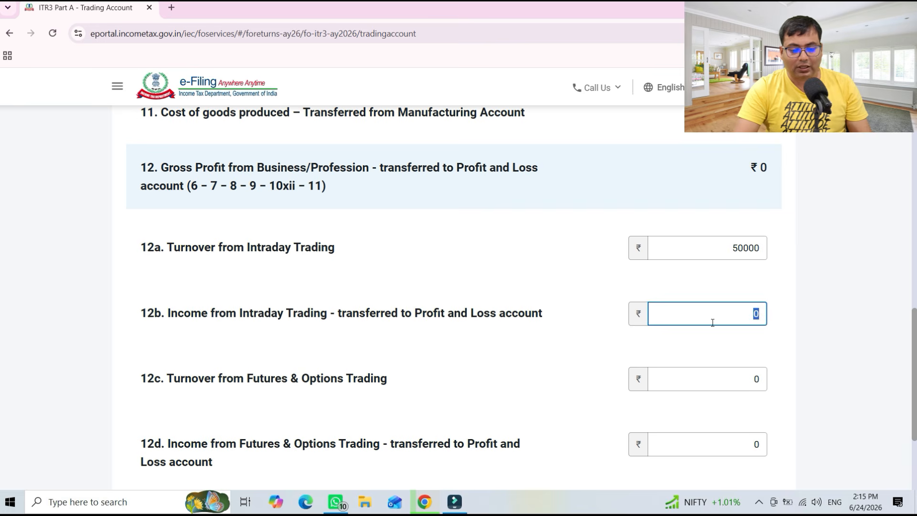
{"action": "type", "text": "5000"}
{"action": "key", "text": "Tab"}
{"action": "left_click_drag", "start_coordinate": [912, 330], "coordinate": [912, 361]}
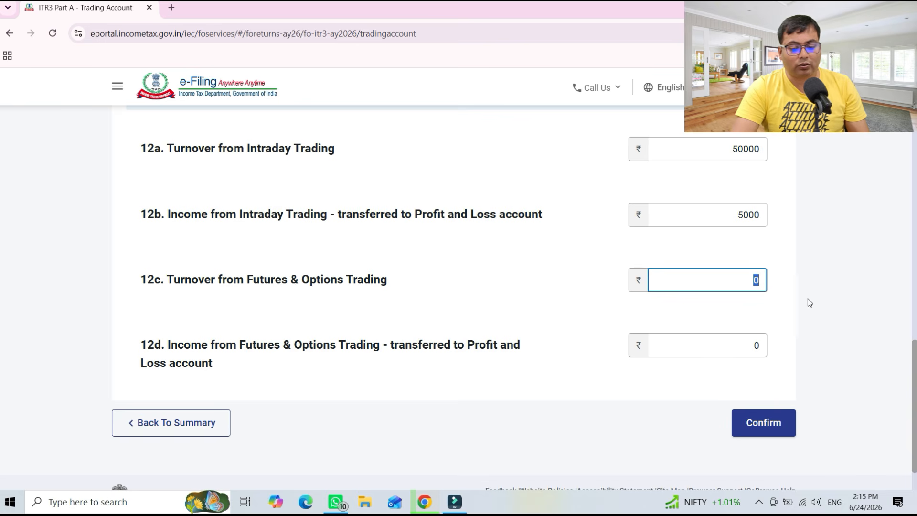
{"action": "left_click", "coordinate": [748, 346]}
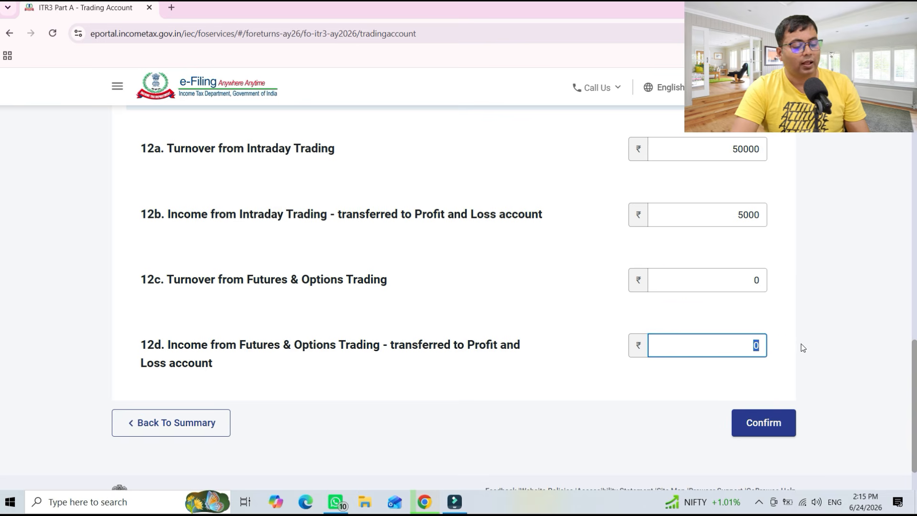
{"action": "left_click", "coordinate": [779, 423]}
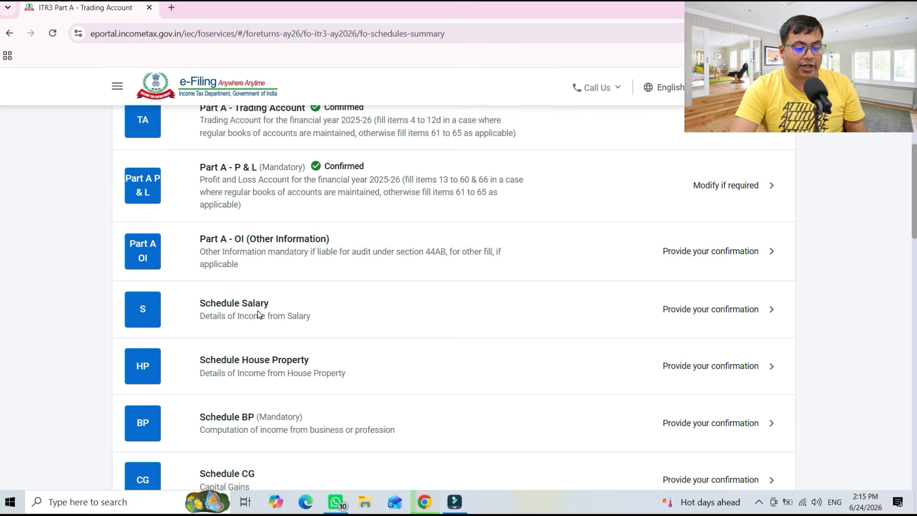
In Schedule Salary, add a Gross Salary entry with employer name ABCD and nature of employer Others.
{"action": "left_click", "coordinate": [236, 311]}
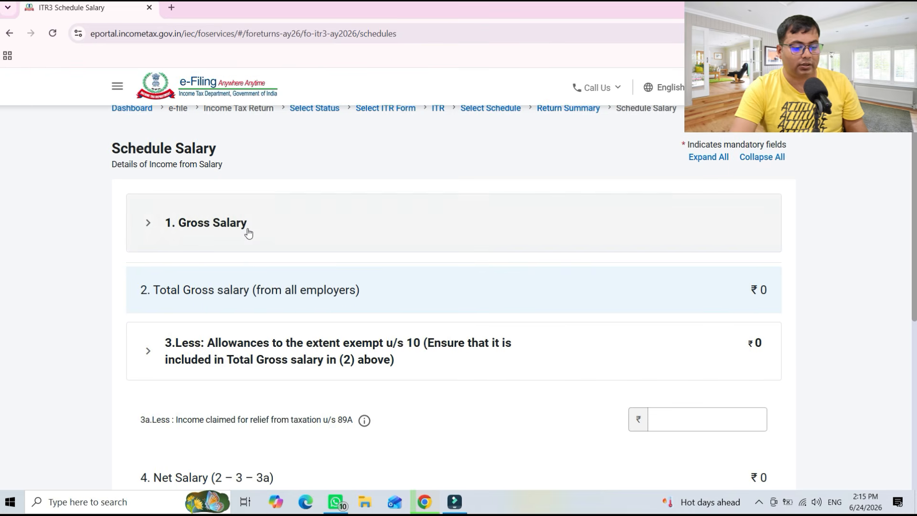
{"action": "left_click", "coordinate": [247, 232]}
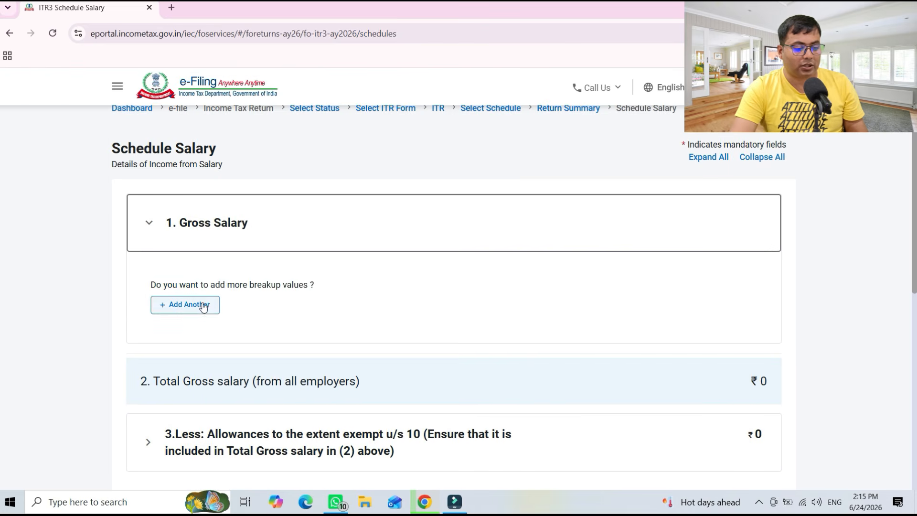
{"action": "left_click", "coordinate": [203, 306]}
{"action": "left_click", "coordinate": [198, 250]}
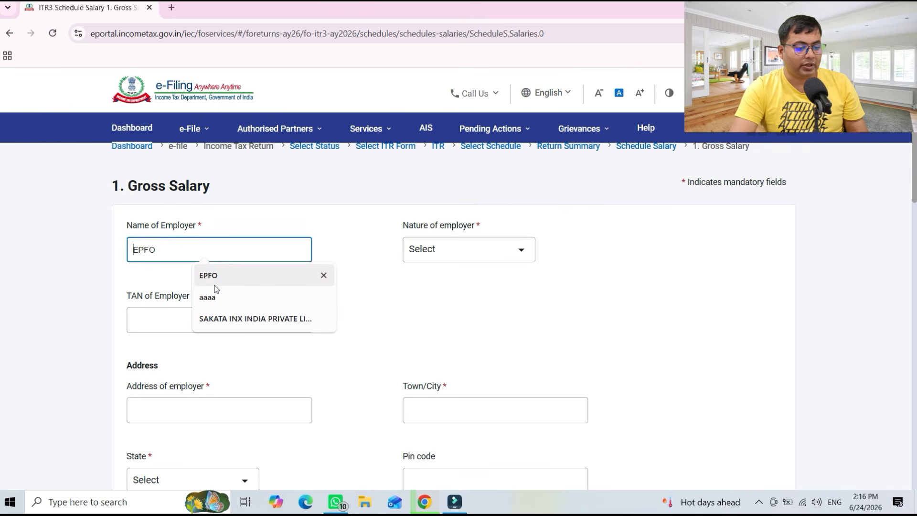
{"action": "left_click", "coordinate": [221, 318]}
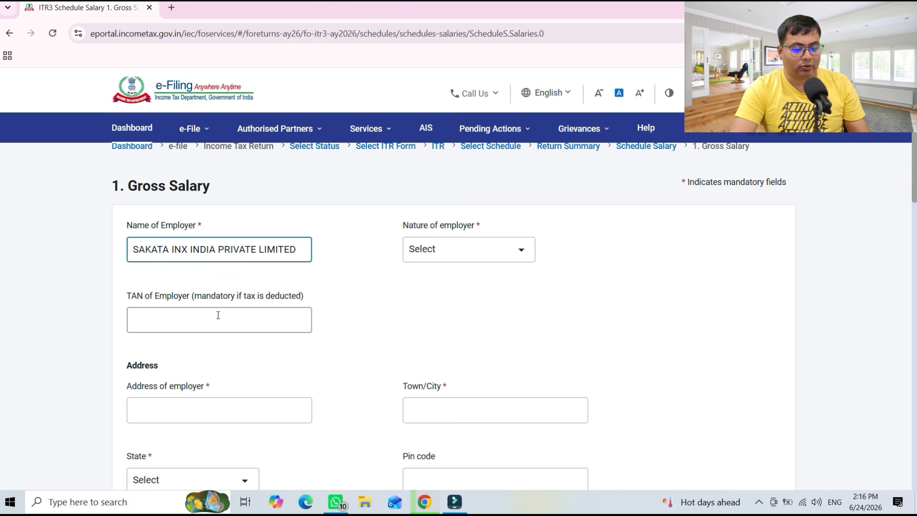
{"action": "key", "text": "Tab"}
{"action": "left_click", "coordinate": [458, 257]}
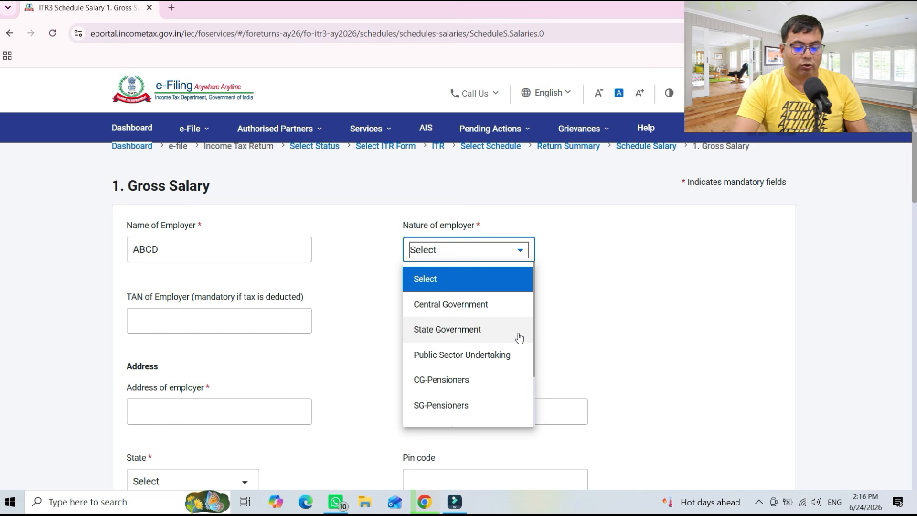
{"action": "left_click_drag", "start_coordinate": [535, 346], "coordinate": [531, 396]}
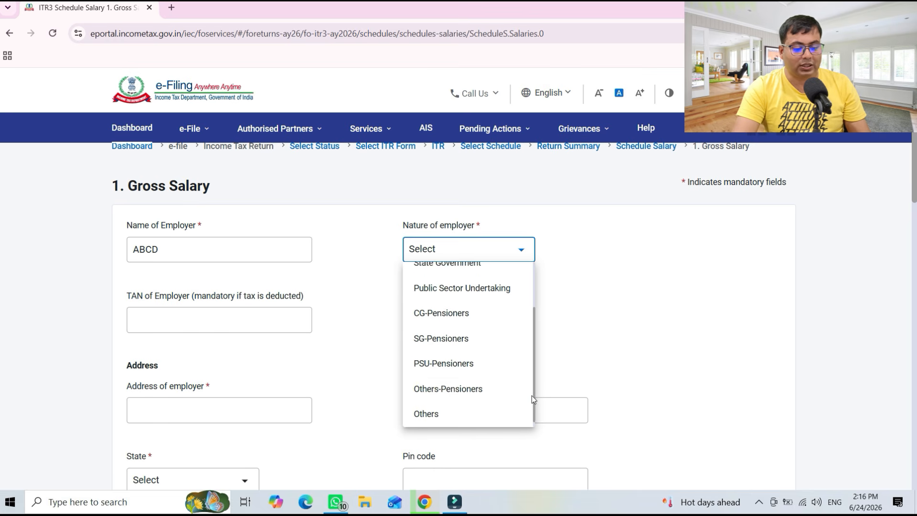
{"action": "left_click", "coordinate": [458, 418]}
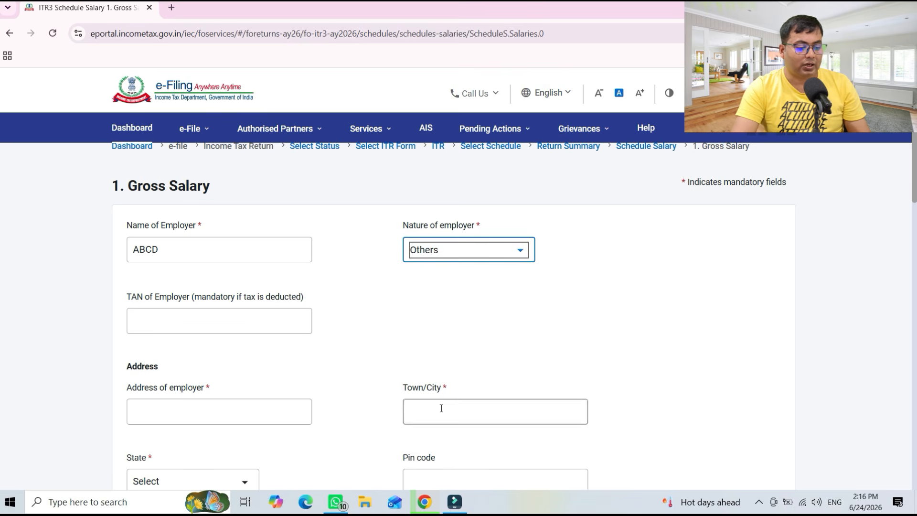
Fill in the employer's address, town/city and postal pin code, and choose 32-West Bengal as the state.
{"action": "left_click", "coordinate": [179, 415]}
{"action": "type", "text": "KOLKATA"}
{"action": "key", "text": "Tab"}
{"action": "type", "text": "KOLKATA"}
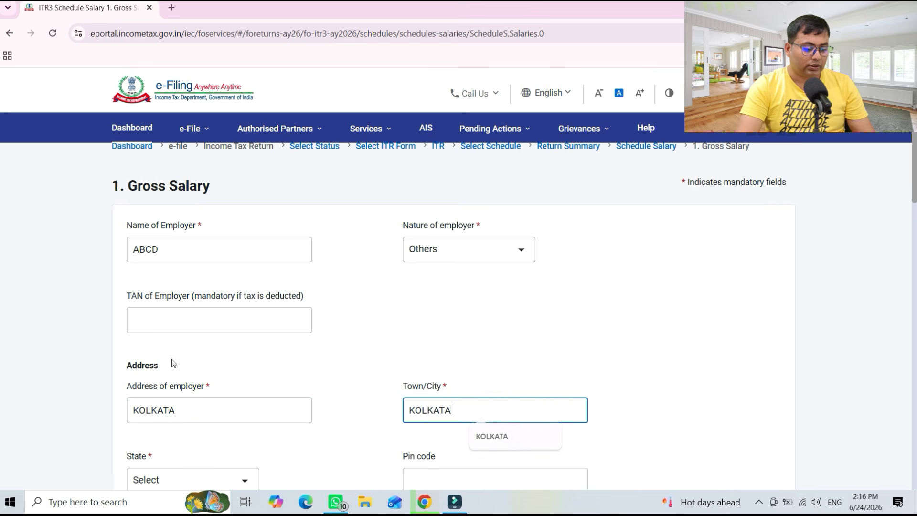
{"action": "key", "text": "Tab"}
{"action": "left_click", "coordinate": [195, 484]}
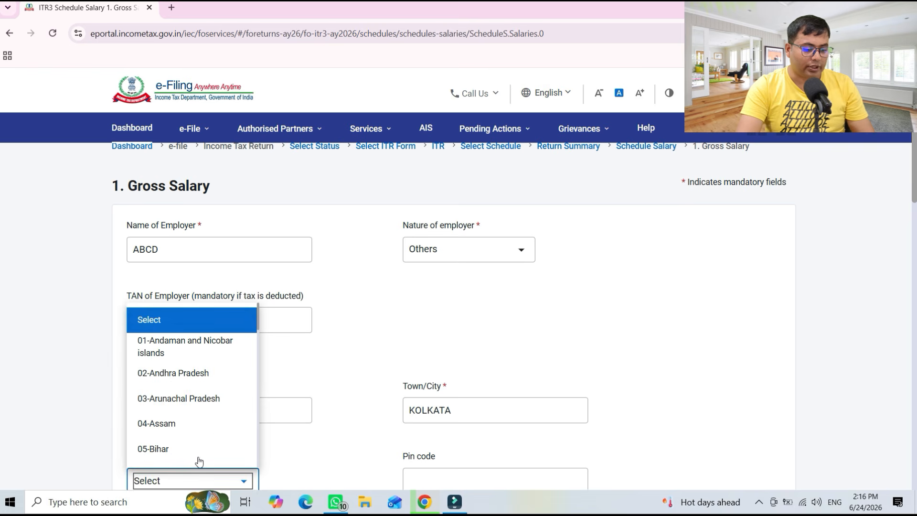
{"action": "left_click_drag", "start_coordinate": [257, 335], "coordinate": [253, 453]}
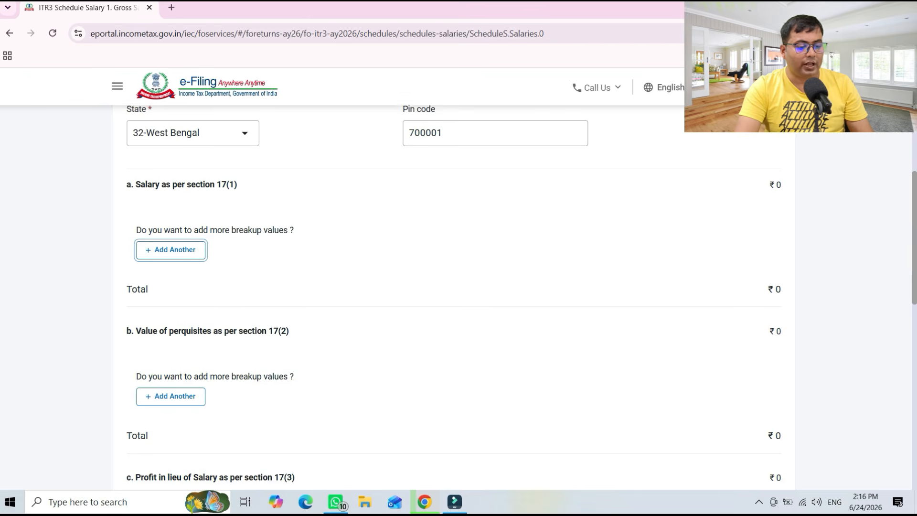
Under Salary as per section 17(1), add a Basic Salary item with the amount 1200000.
{"action": "scroll", "coordinate": [460, 328], "scroll_direction": "up", "scroll_amount": 1}
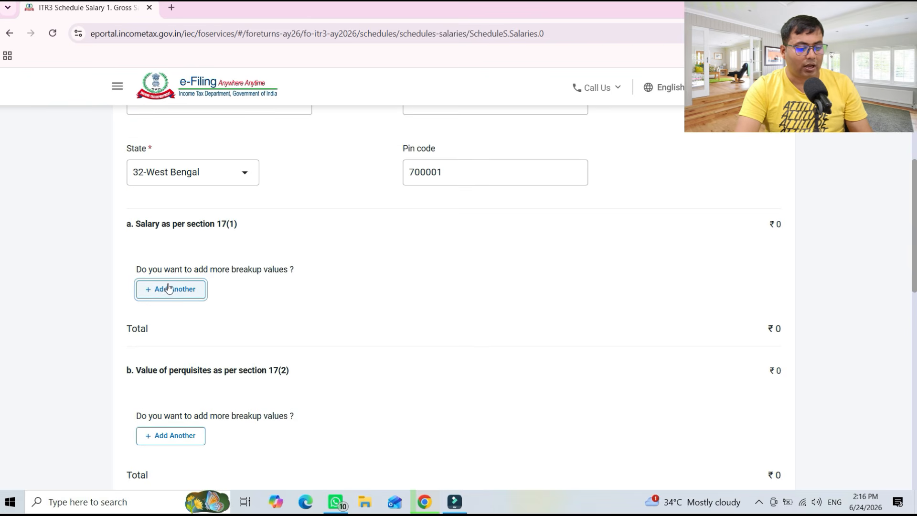
{"action": "left_click", "coordinate": [169, 287]}
{"action": "left_click", "coordinate": [233, 303]}
{"action": "left_click", "coordinate": [211, 355]}
{"action": "left_click", "coordinate": [461, 315]}
{"action": "type", "text": "120000"}
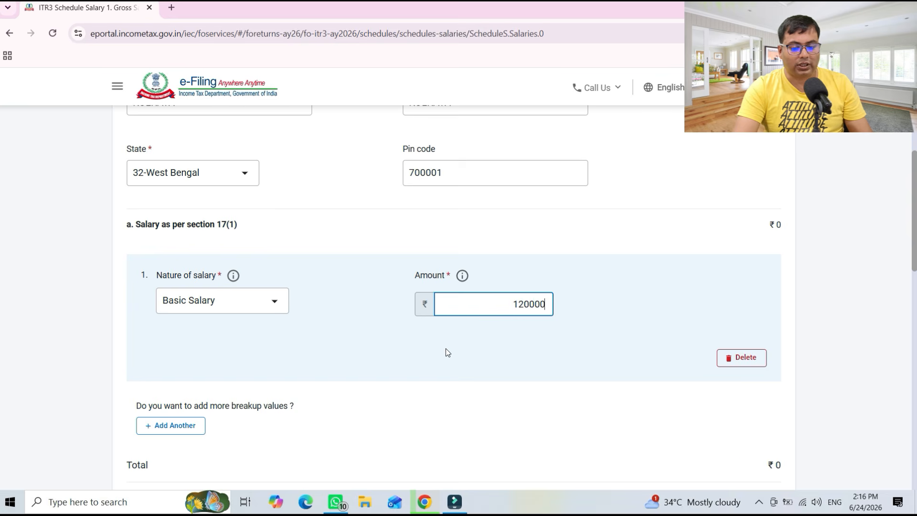
{"action": "type", "text": "0"}
{"action": "key", "text": "Tab"}
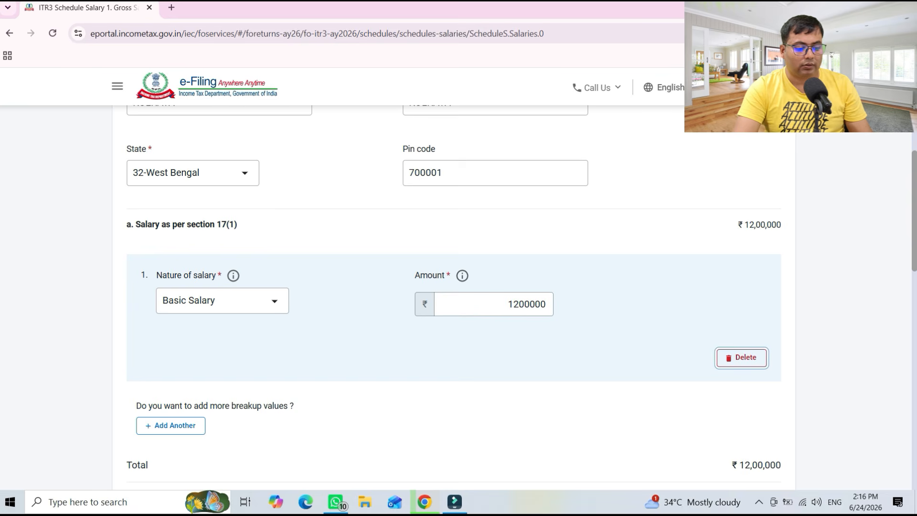
{"action": "scroll", "coordinate": [915, 288], "scroll_direction": "down", "scroll_amount": 4}
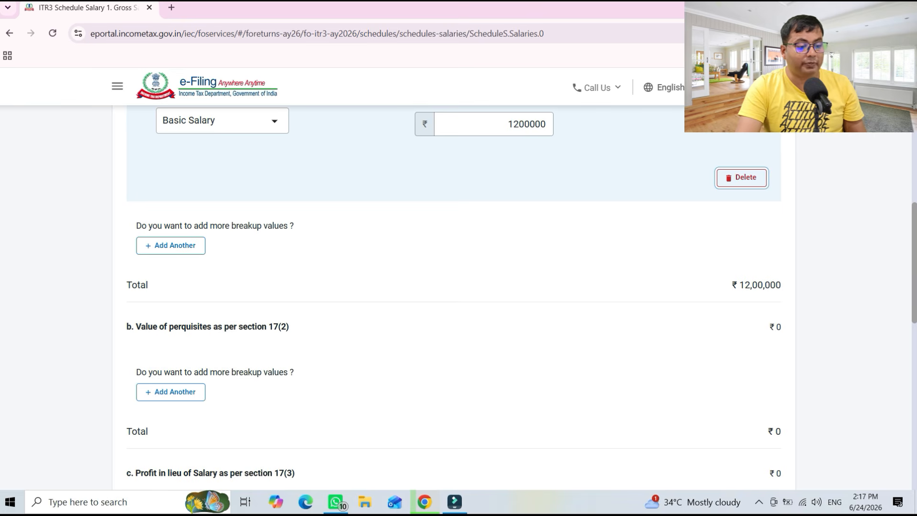
{"action": "left_click_drag", "start_coordinate": [913, 293], "coordinate": [911, 267]}
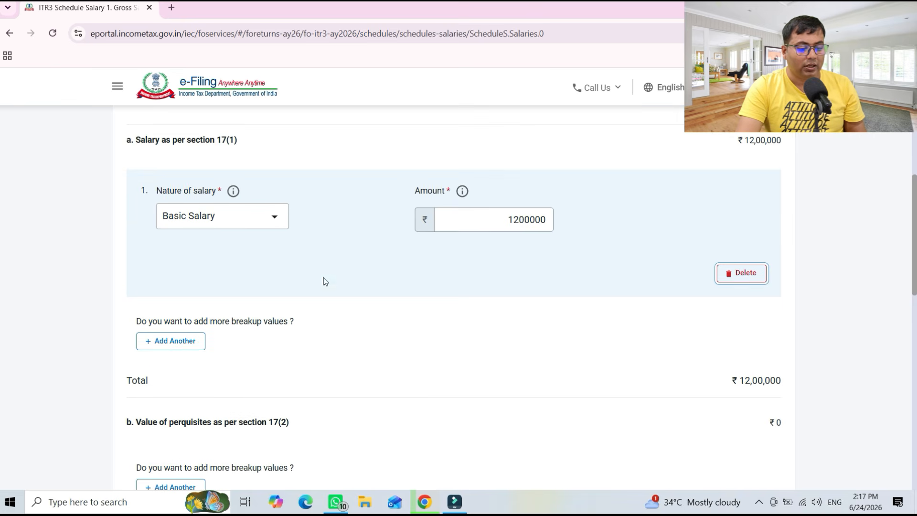
{"action": "left_click", "coordinate": [174, 346]}
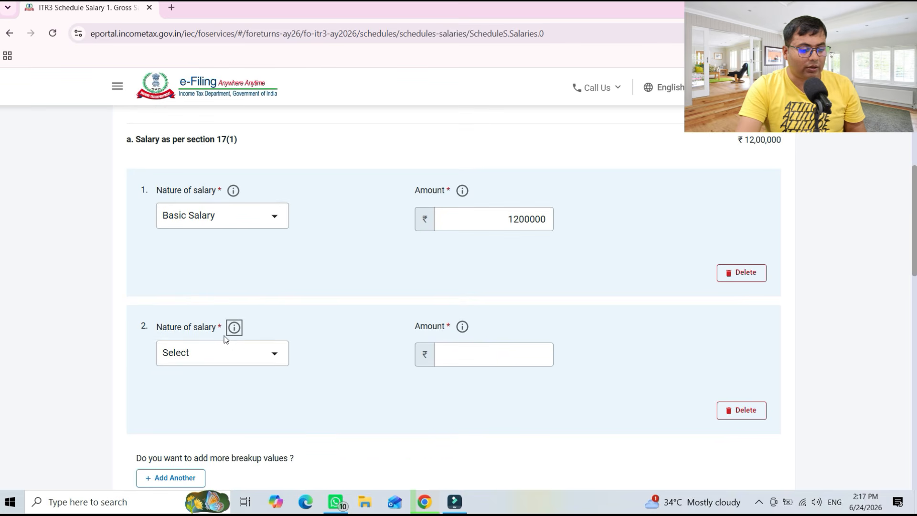
{"action": "left_click", "coordinate": [225, 352]}
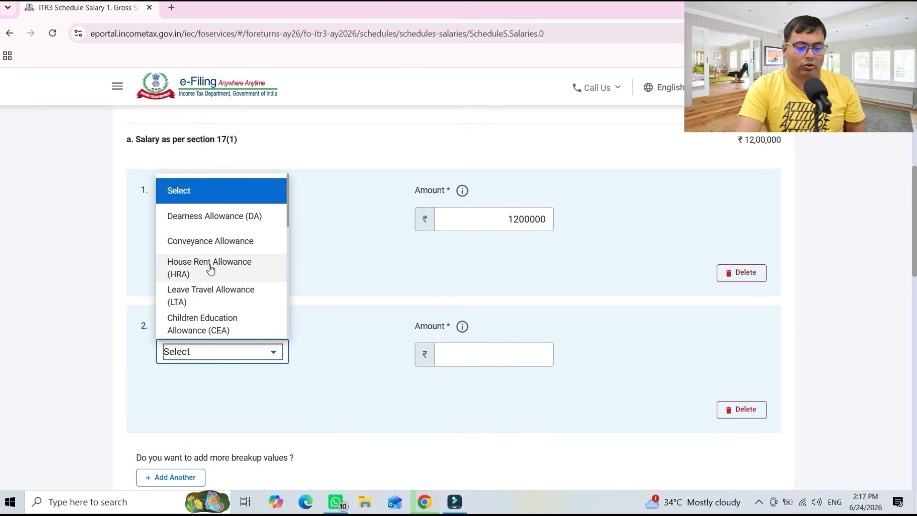
{"action": "left_click", "coordinate": [377, 294]}
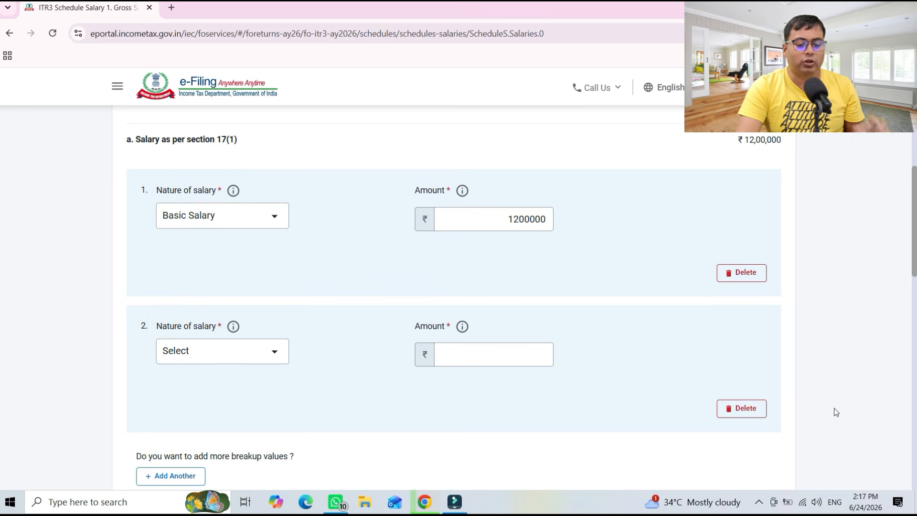
{"action": "left_click", "coordinate": [750, 410]}
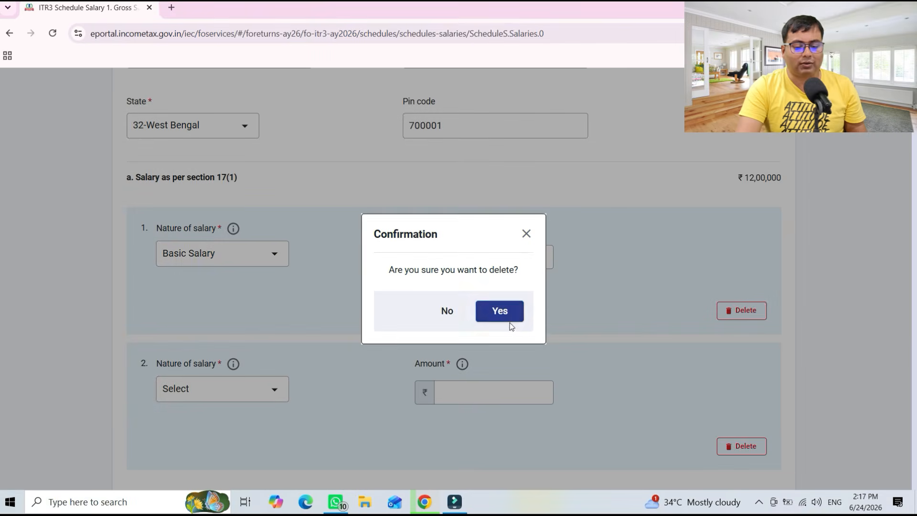
{"action": "left_click", "coordinate": [510, 322]}
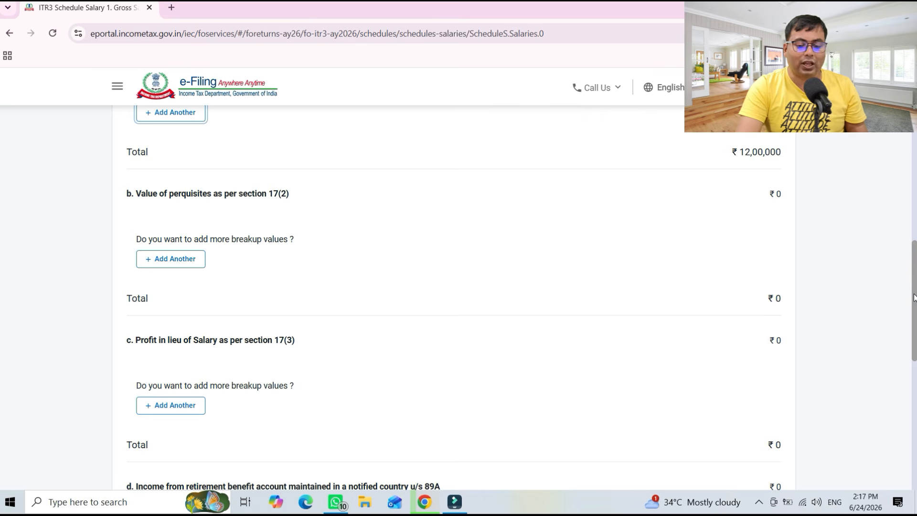
Save the employer's gross salary entry and confirm Schedule Salary.
{"action": "scroll", "coordinate": [913, 297], "scroll_direction": "down", "scroll_amount": 8}
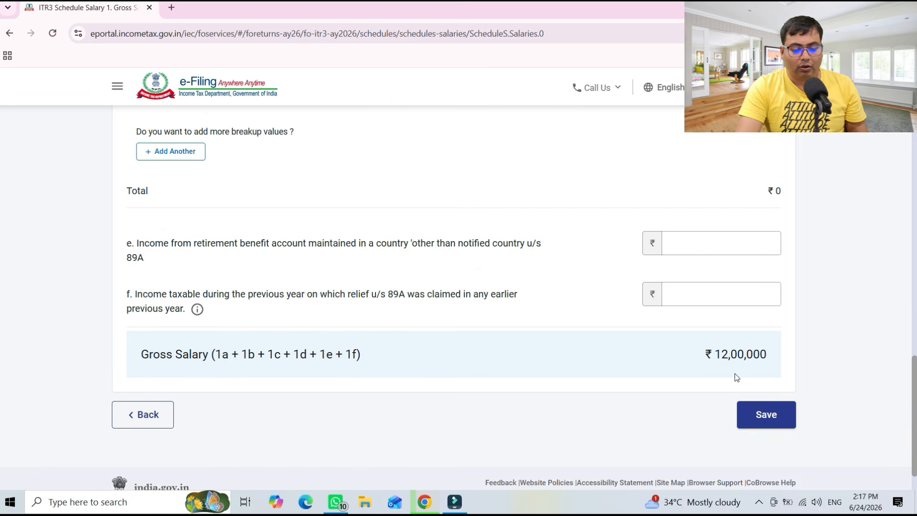
{"action": "left_click", "coordinate": [764, 415]}
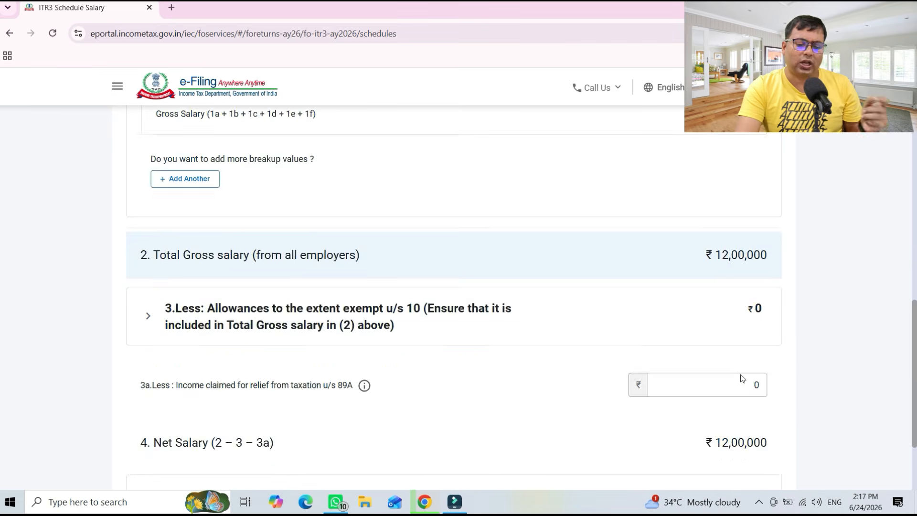
{"action": "scroll", "coordinate": [794, 444], "scroll_direction": "down", "scroll_amount": 12}
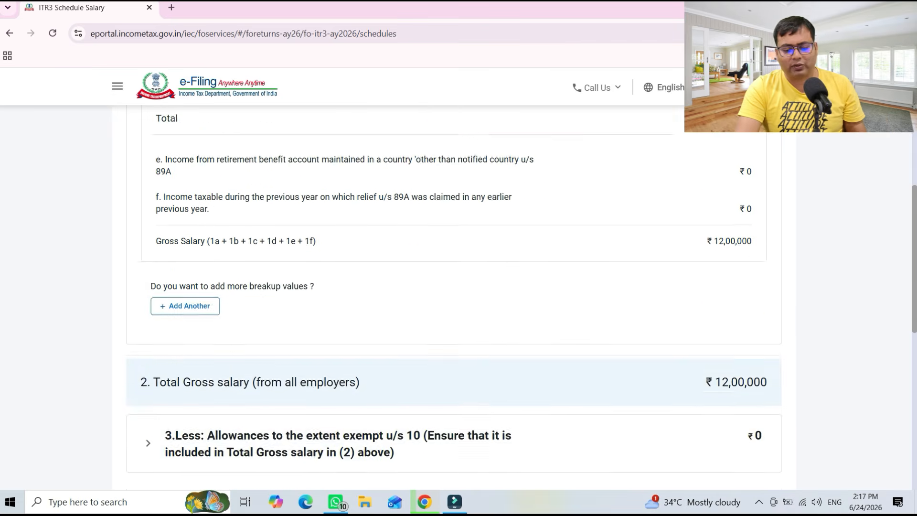
{"action": "left_click", "coordinate": [752, 415]}
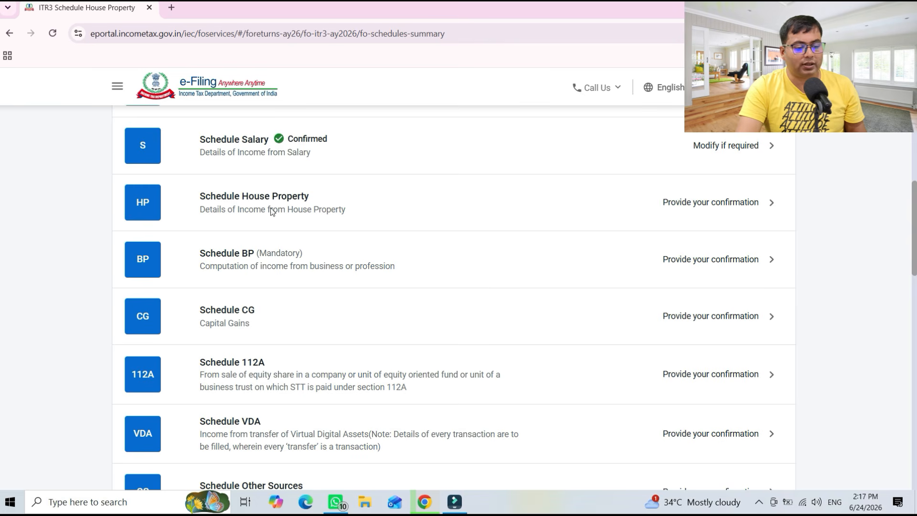
Open Schedule House Property and edit the existing house property entry.
{"action": "left_click", "coordinate": [293, 207]}
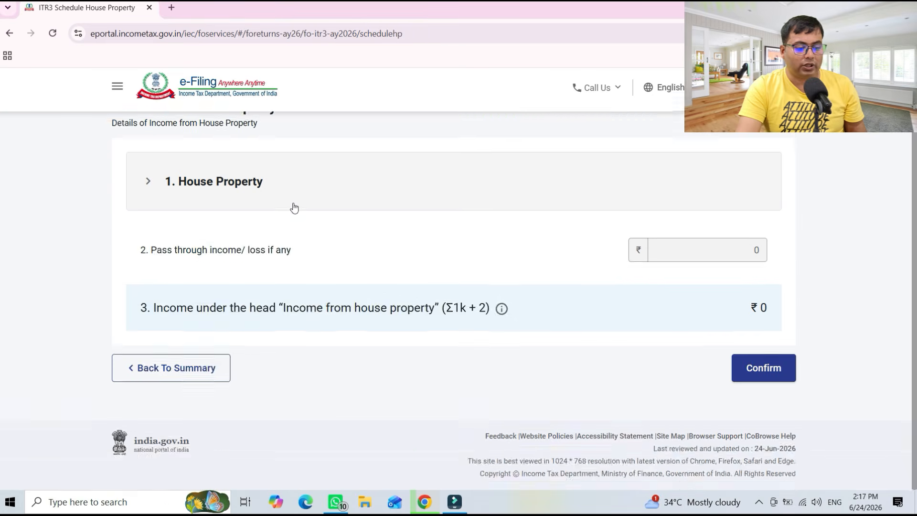
{"action": "left_click", "coordinate": [267, 237]}
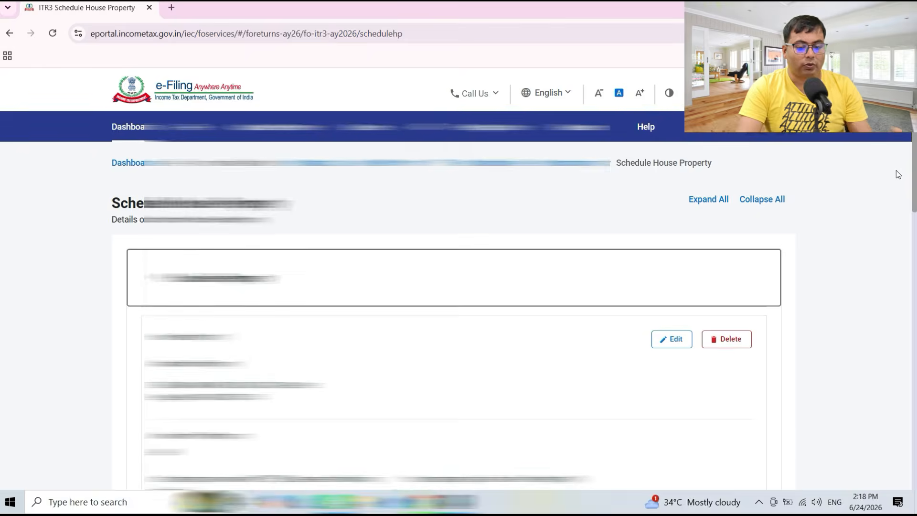
{"action": "scroll", "coordinate": [895, 191], "scroll_direction": "down", "scroll_amount": 3}
{"action": "left_click", "coordinate": [658, 231]}
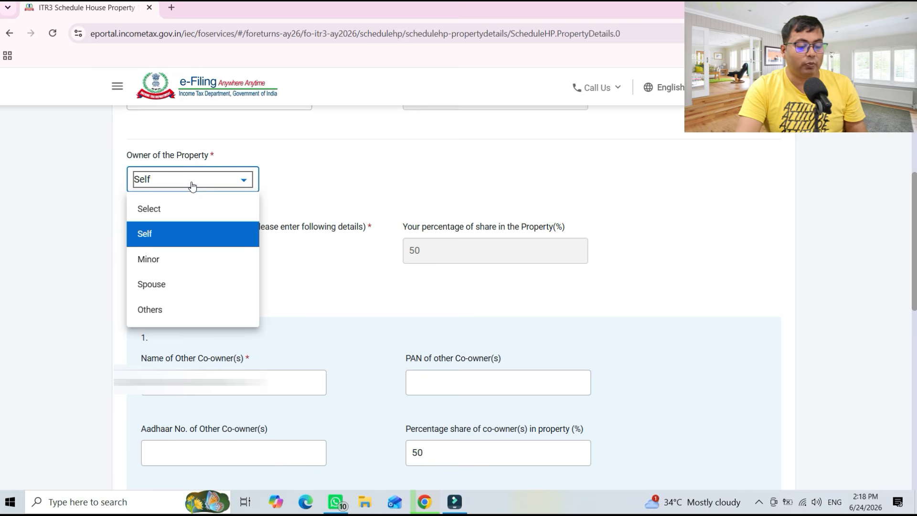
Keep Self as the property's owner, set co-owned to NO, and set the type of house property to Let Out.
{"action": "left_click", "coordinate": [192, 185]}
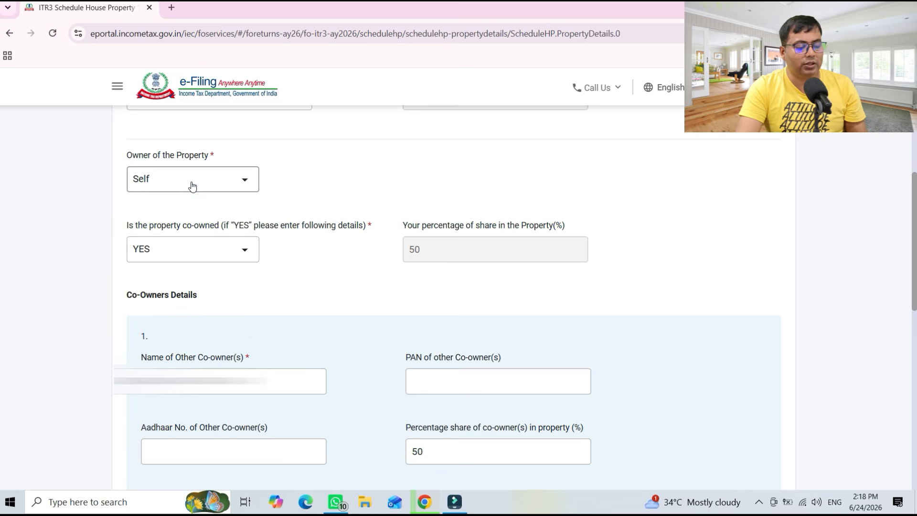
{"action": "left_click", "coordinate": [192, 185]}
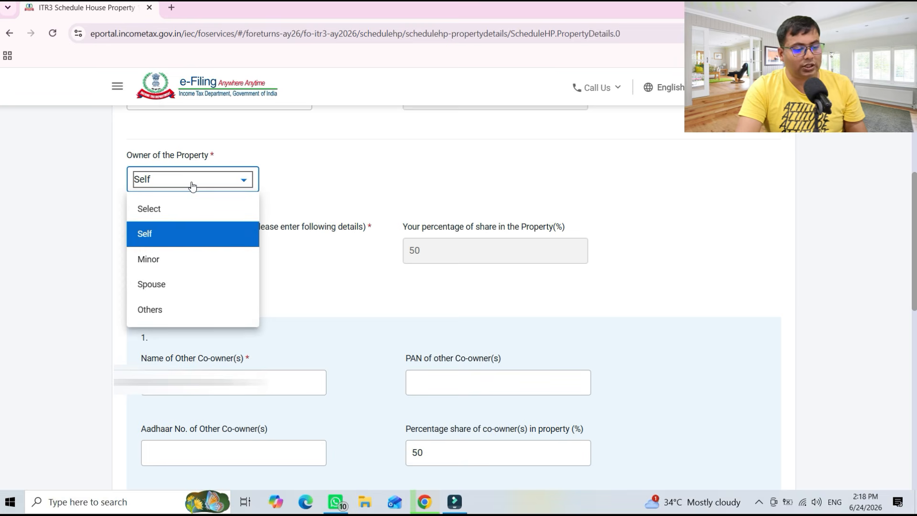
{"action": "left_click", "coordinate": [192, 185]}
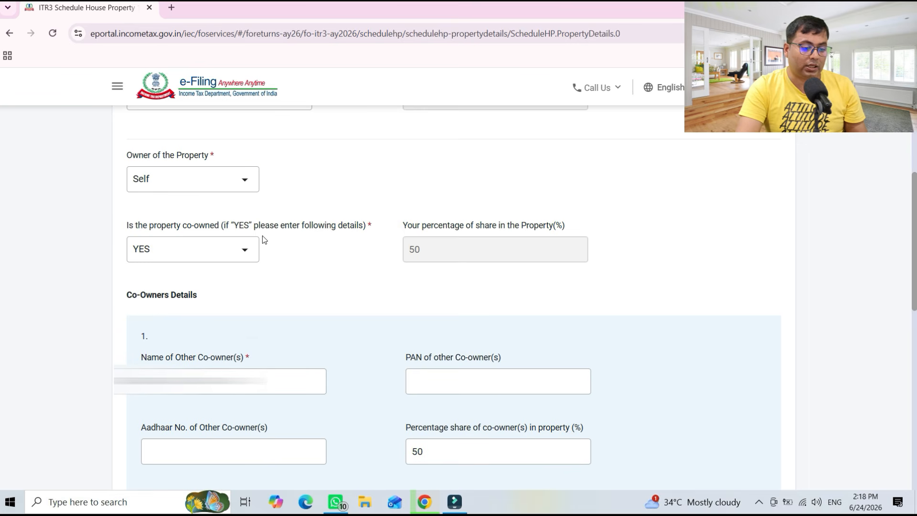
{"action": "left_click", "coordinate": [244, 255]}
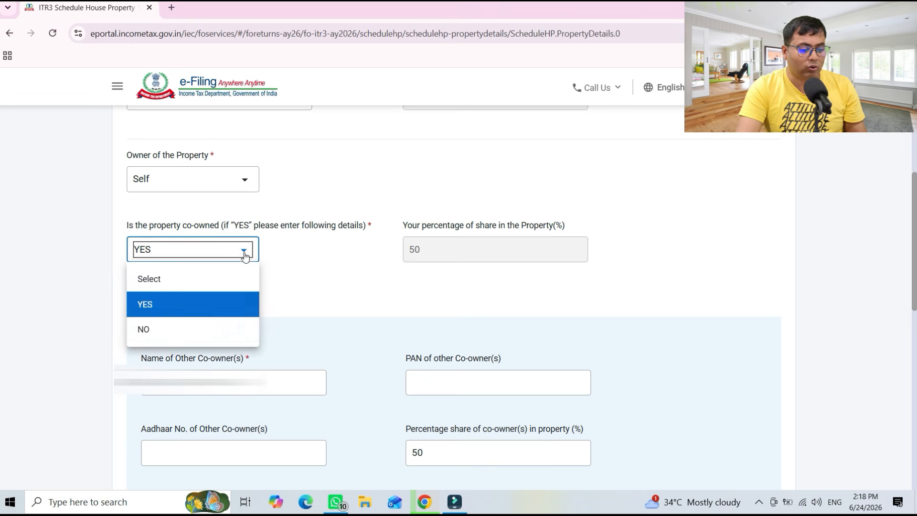
{"action": "left_click", "coordinate": [172, 331]}
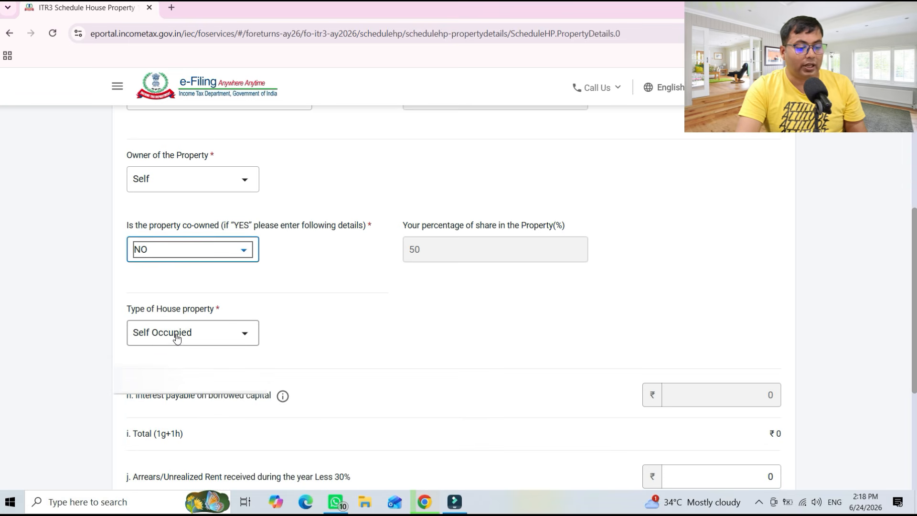
{"action": "left_click", "coordinate": [245, 337]}
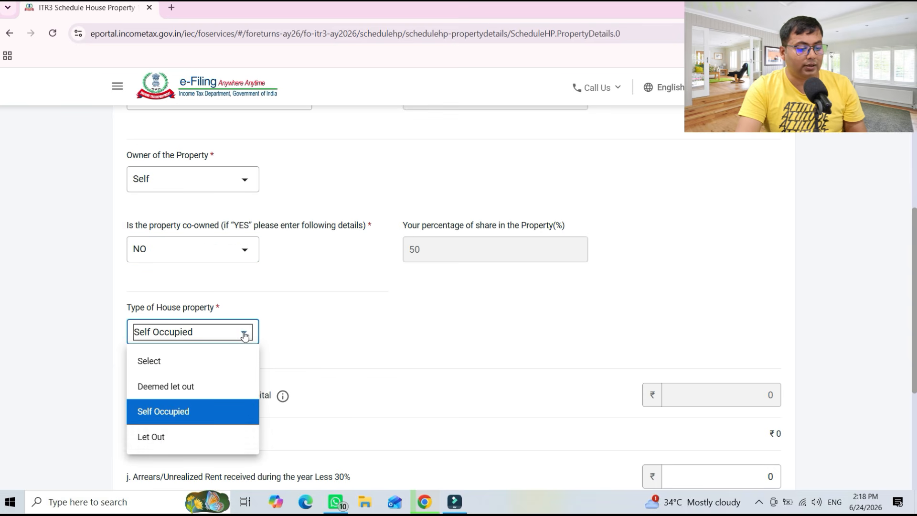
{"action": "left_click", "coordinate": [152, 437]}
Add a tenant named ABCD to the let-out property's tenant details.
{"action": "scroll", "coordinate": [600, 334], "scroll_direction": "down", "scroll_amount": 3}
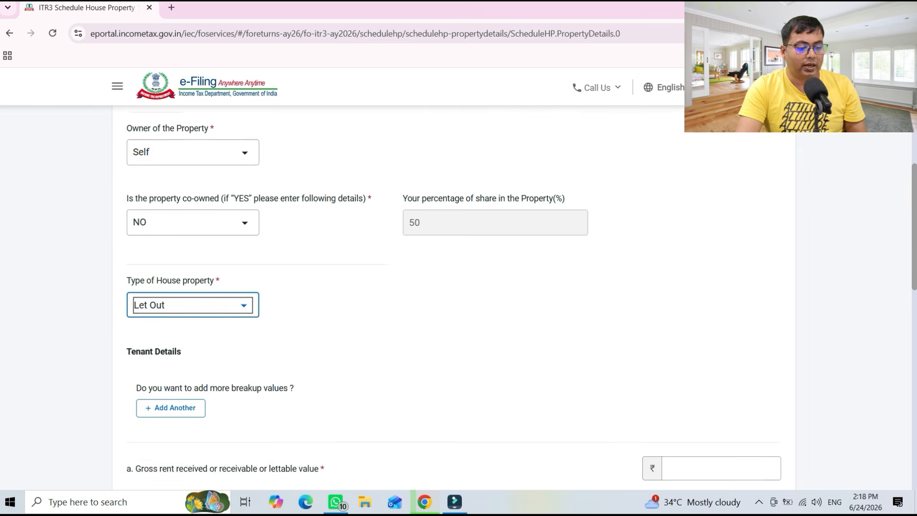
{"action": "left_click", "coordinate": [174, 287]}
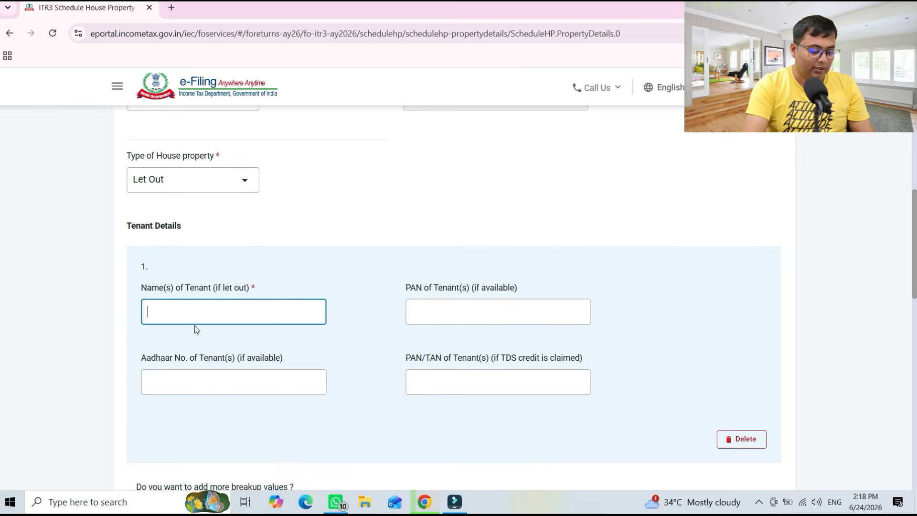
{"action": "type", "text": "ABCD"}
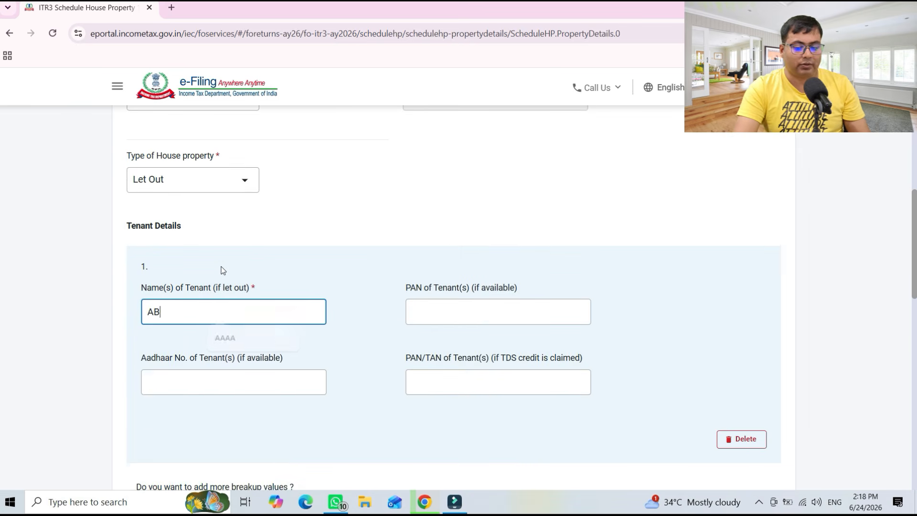
{"action": "key", "text": "Tab"}
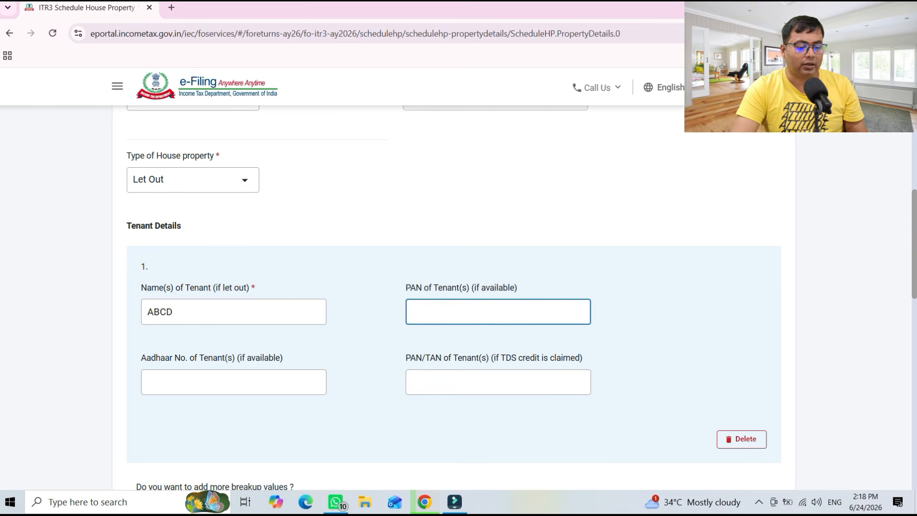
Enter 200000 as the gross rent received or receivable for the property.
{"action": "scroll", "coordinate": [915, 309], "scroll_direction": "down", "scroll_amount": 4}
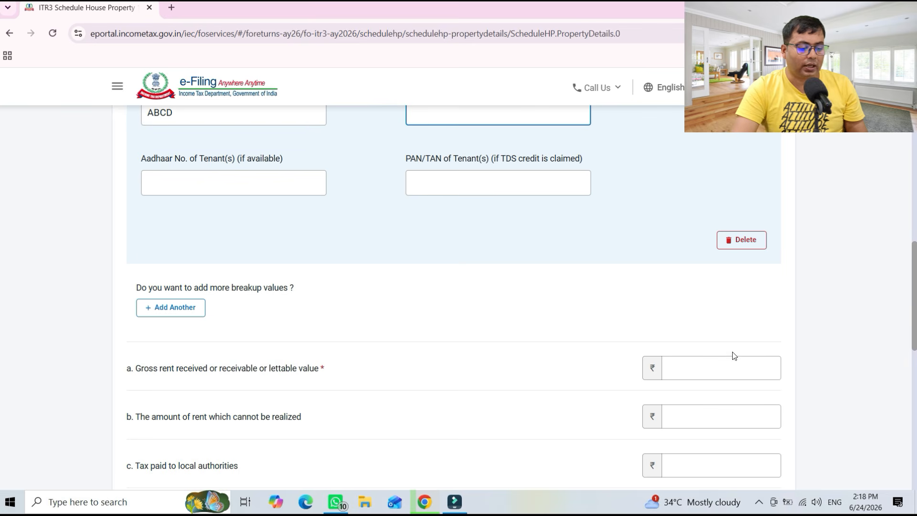
{"action": "left_click_drag", "start_coordinate": [145, 370], "coordinate": [166, 372]}
{"action": "left_click", "coordinate": [698, 370]}
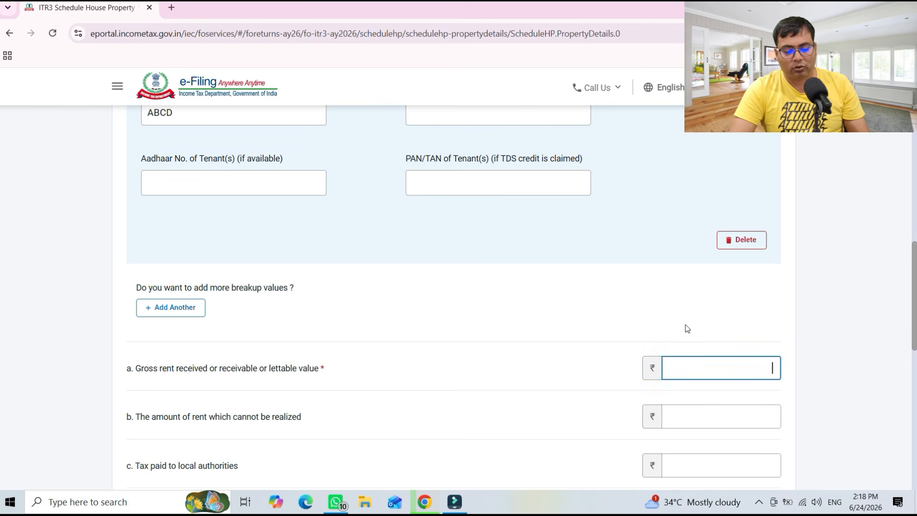
{"action": "type", "text": "20"}
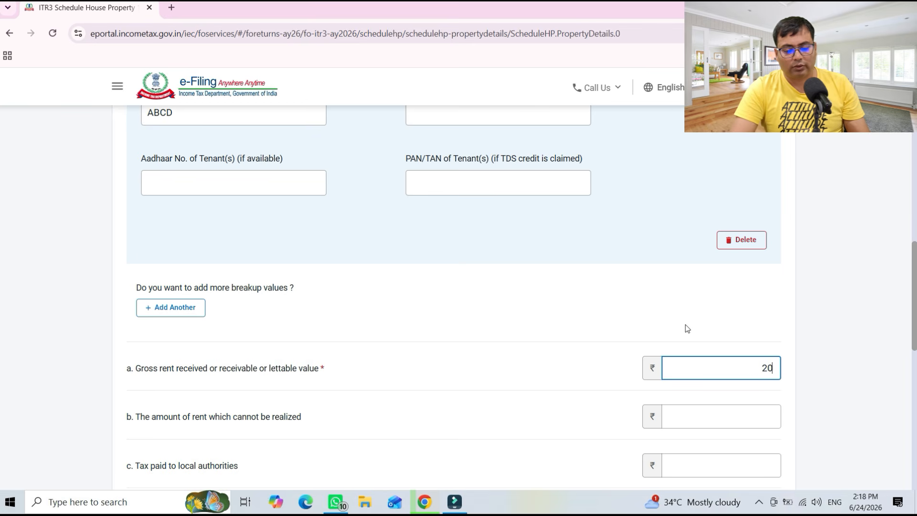
{"action": "type", "text": "0000"}
{"action": "key", "text": "Tab"}
Try to save the house property details, and go back to the schedule list.
{"action": "scroll", "coordinate": [686, 328], "scroll_direction": "down", "scroll_amount": 3}
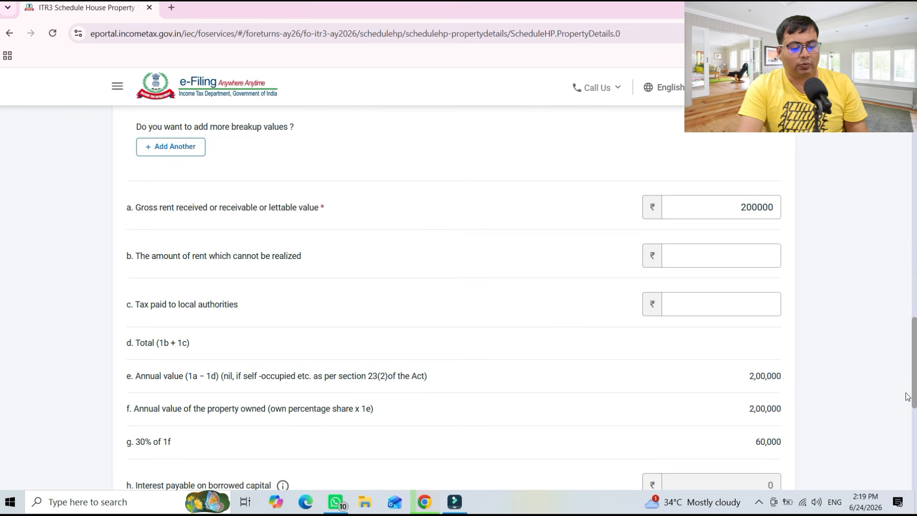
{"action": "scroll", "coordinate": [410, 373], "scroll_direction": "down", "scroll_amount": 2}
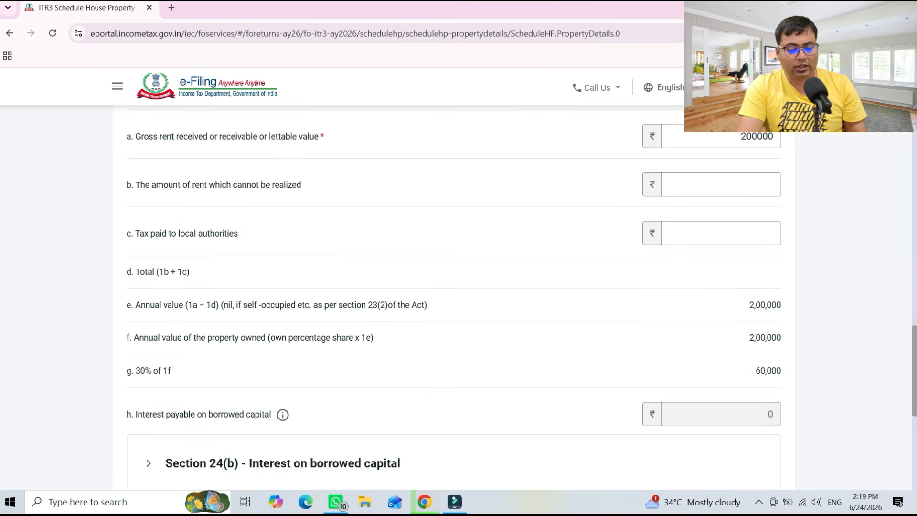
{"action": "scroll", "coordinate": [707, 371], "scroll_direction": "down", "scroll_amount": 5}
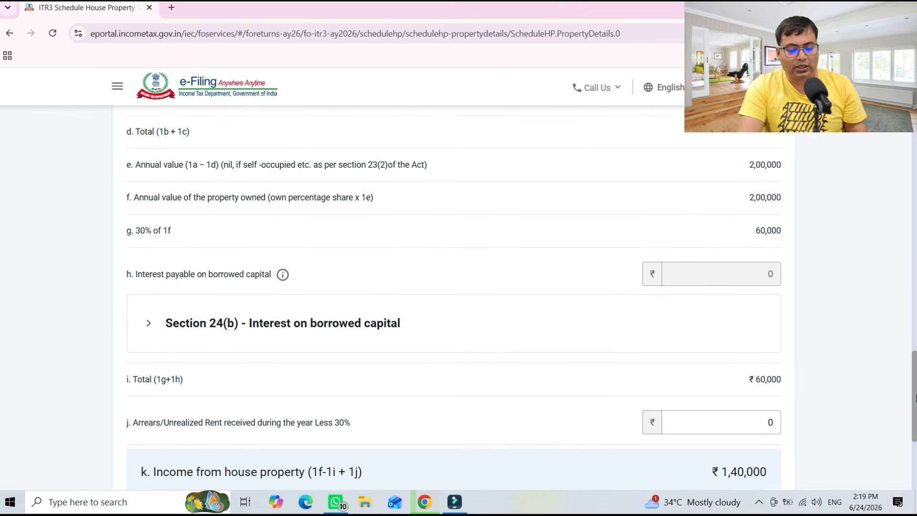
{"action": "left_click", "coordinate": [766, 430]}
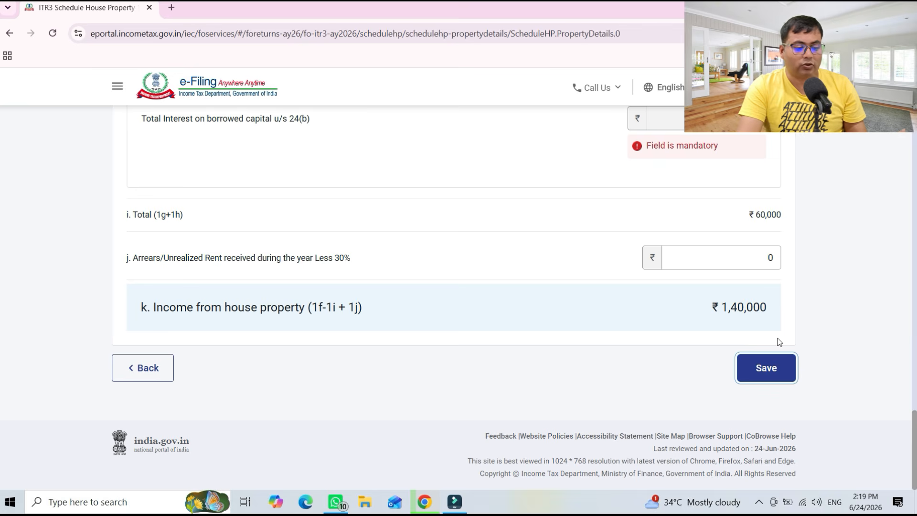
{"action": "left_click", "coordinate": [143, 368]}
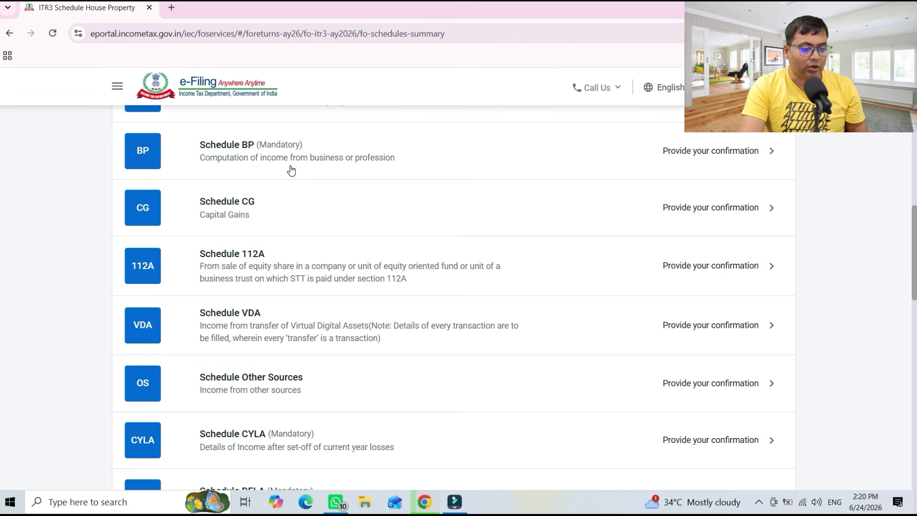
Open Schedule CG and start a new short-term capital gain entry for sale of land or building.
{"action": "left_click", "coordinate": [269, 215]}
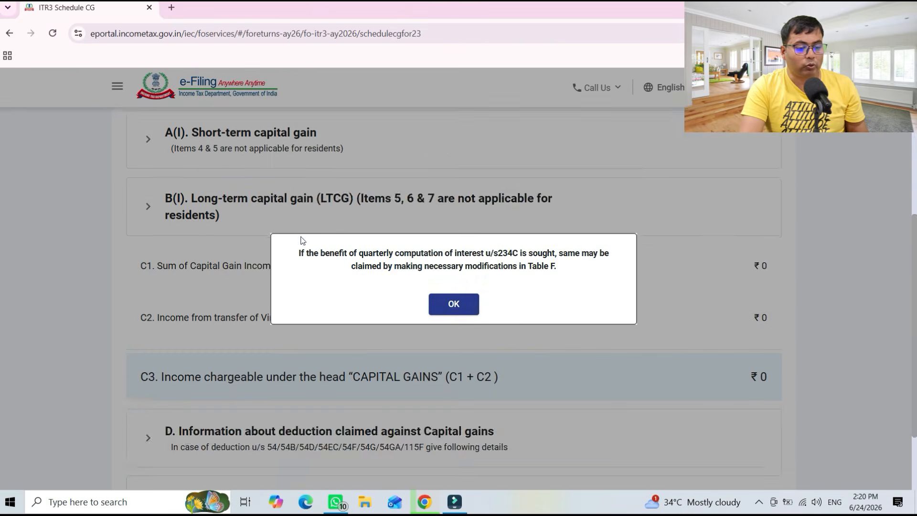
{"action": "left_click", "coordinate": [443, 311]}
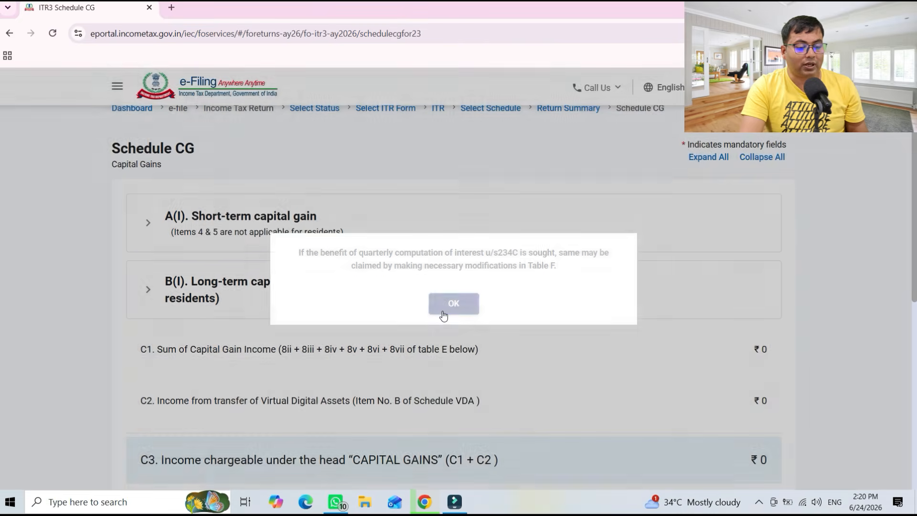
{"action": "left_click", "coordinate": [250, 231]}
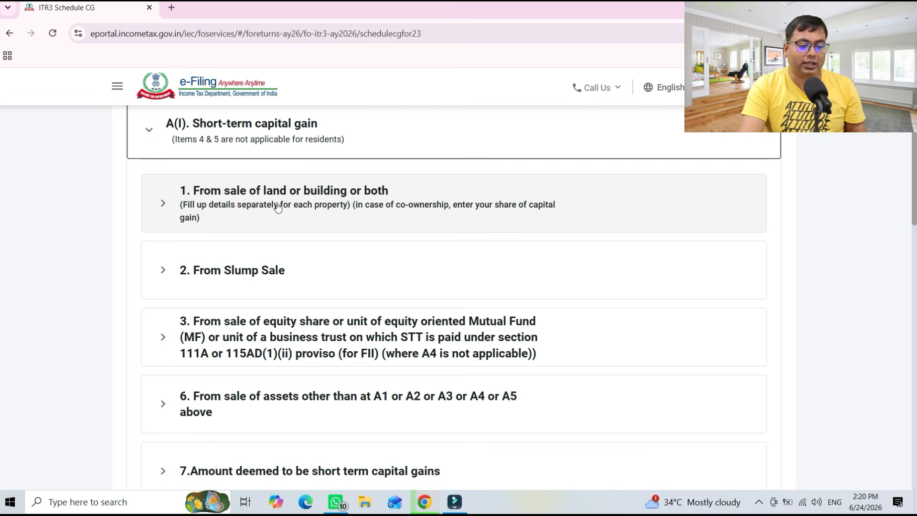
{"action": "left_click", "coordinate": [295, 208]}
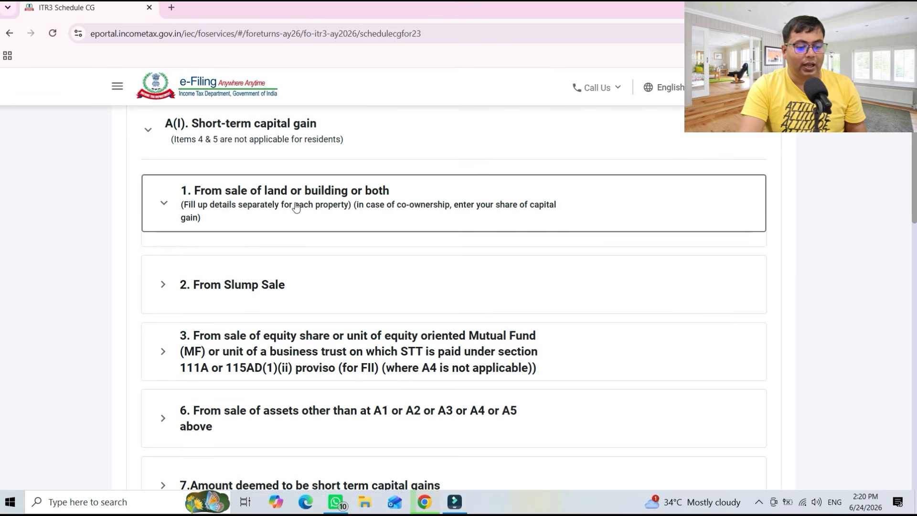
{"action": "left_click", "coordinate": [210, 288]}
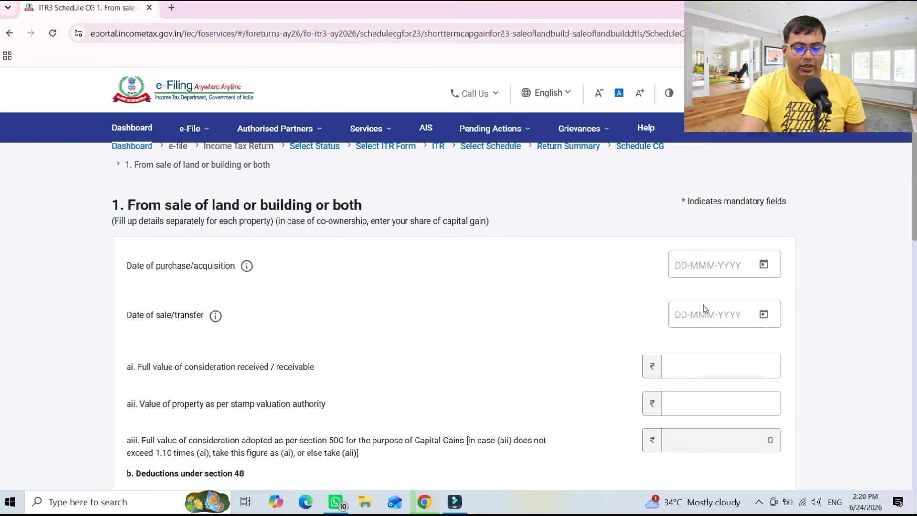
Examine the land or building form's sale dates, consideration, stamp valuation, and section 48 cost deduction fields.
{"action": "scroll", "coordinate": [913, 239], "scroll_direction": "down", "scroll_amount": 3}
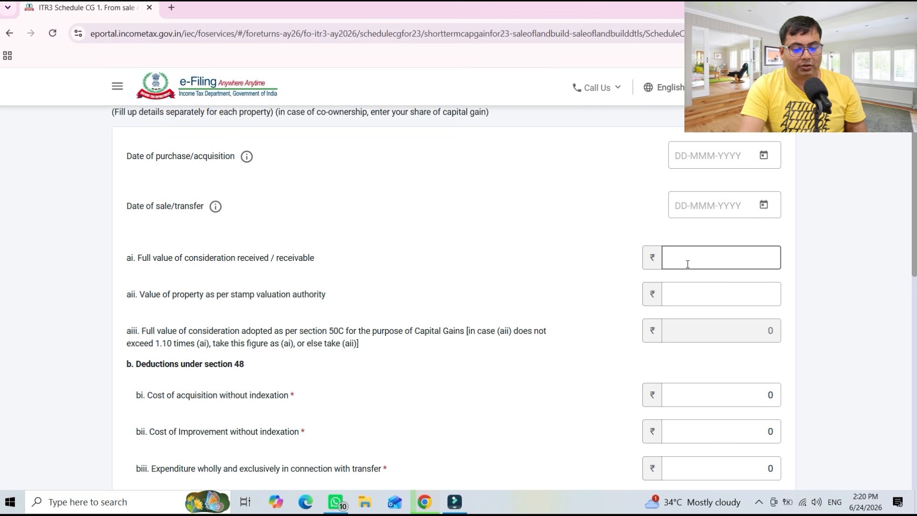
{"action": "left_click", "coordinate": [738, 298]}
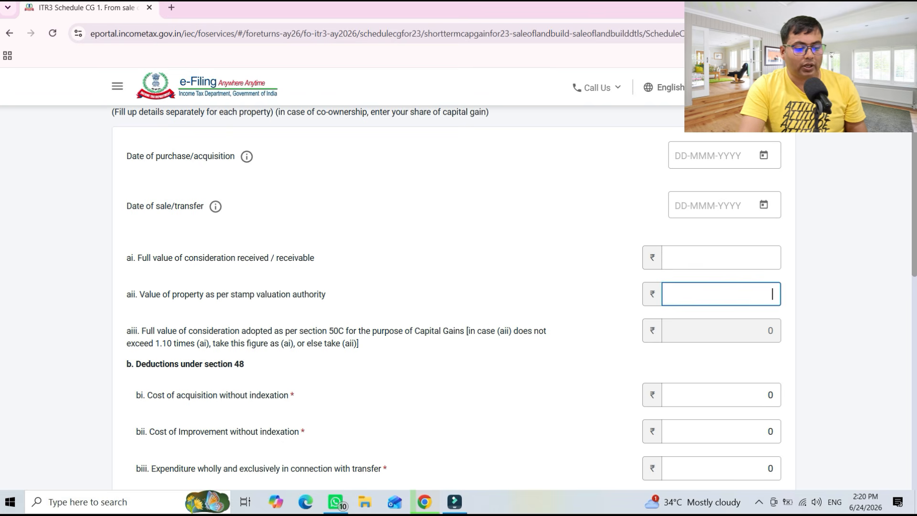
{"action": "scroll", "coordinate": [522, 289], "scroll_direction": "down", "scroll_amount": 3}
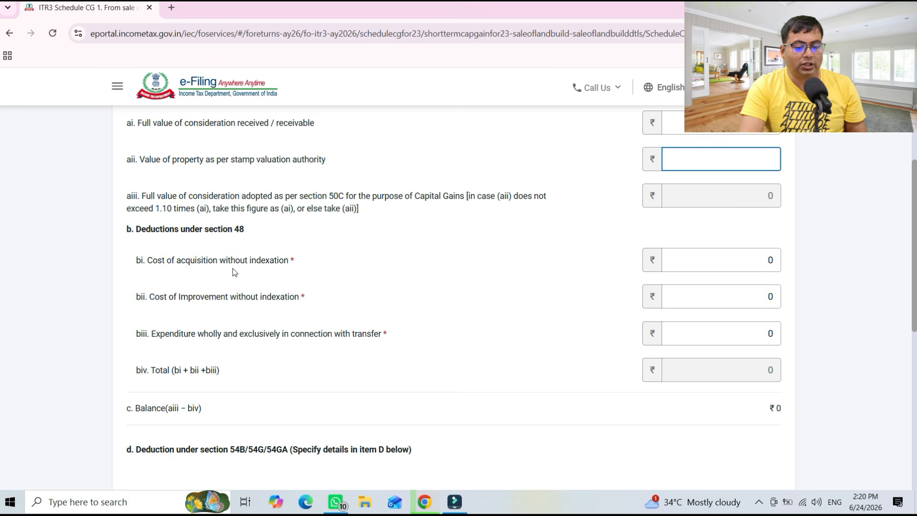
{"action": "left_click", "coordinate": [747, 265]}
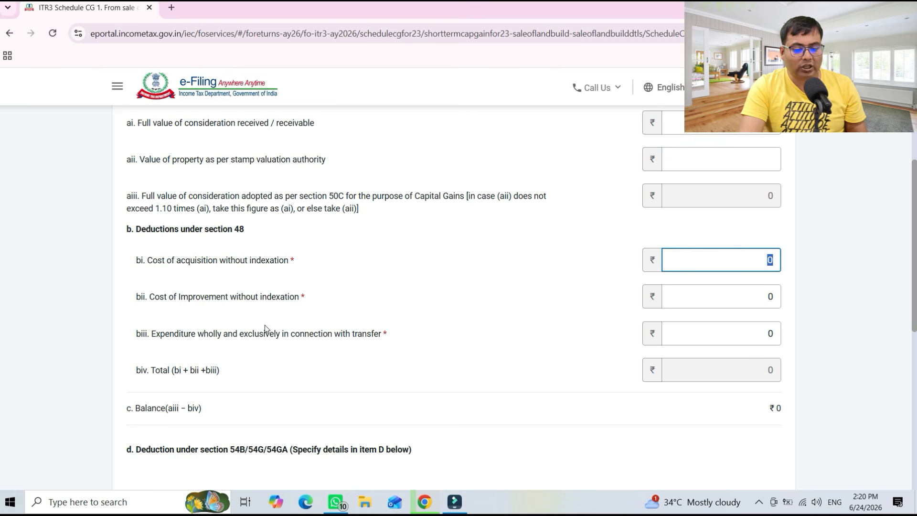
{"action": "left_click", "coordinate": [764, 300]}
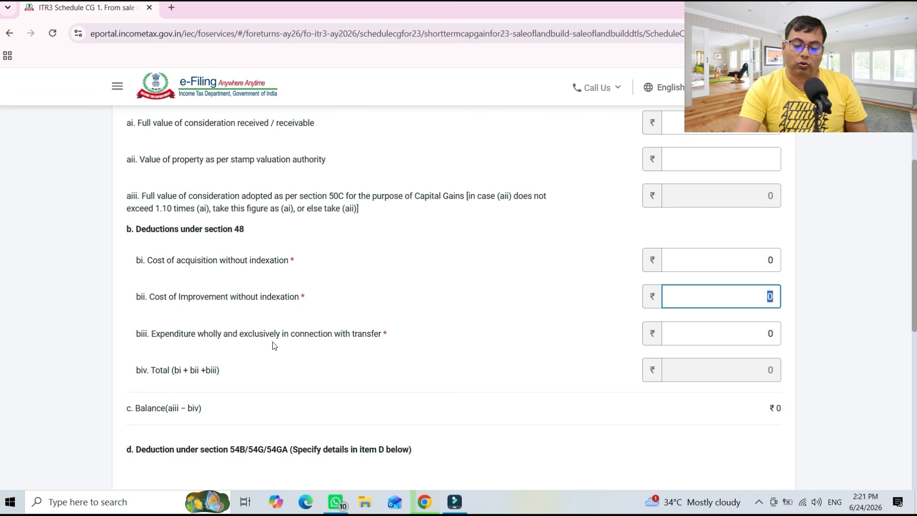
{"action": "left_click", "coordinate": [764, 333]}
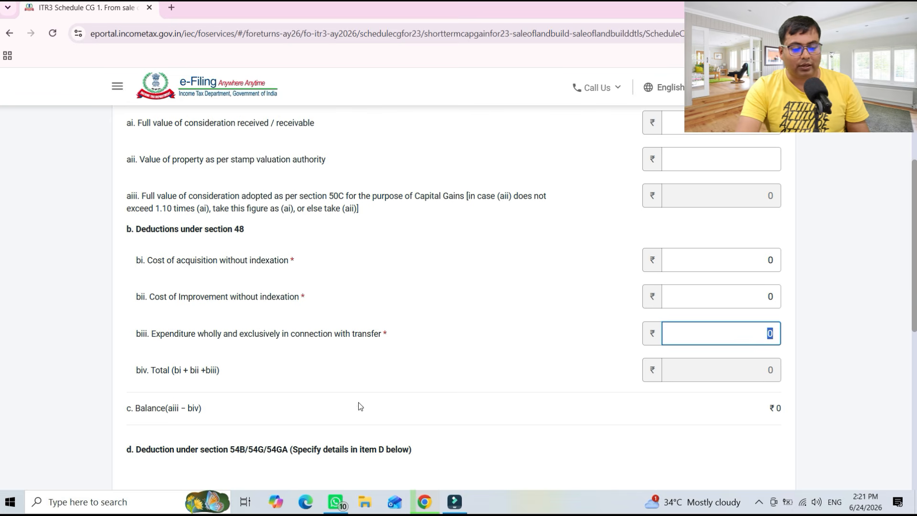
{"action": "key", "text": "shift+Tab"}
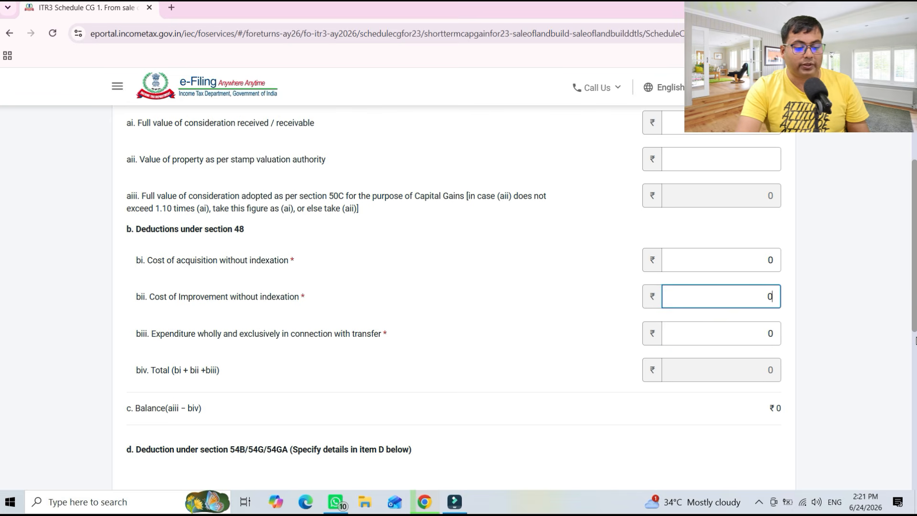
{"action": "scroll", "coordinate": [454, 296], "scroll_direction": "down", "scroll_amount": 5}
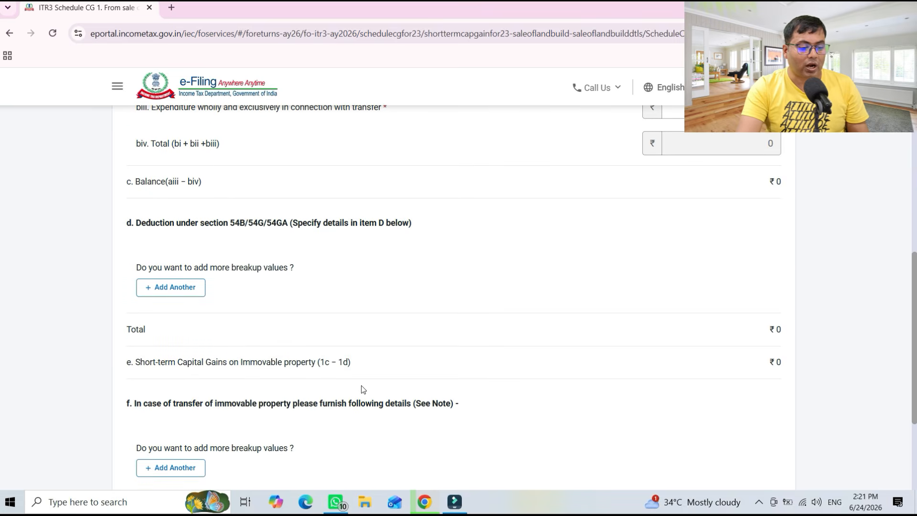
Add a deduction row under section 54B to the land or building sale.
{"action": "left_click_drag", "start_coordinate": [231, 224], "coordinate": [288, 228]}
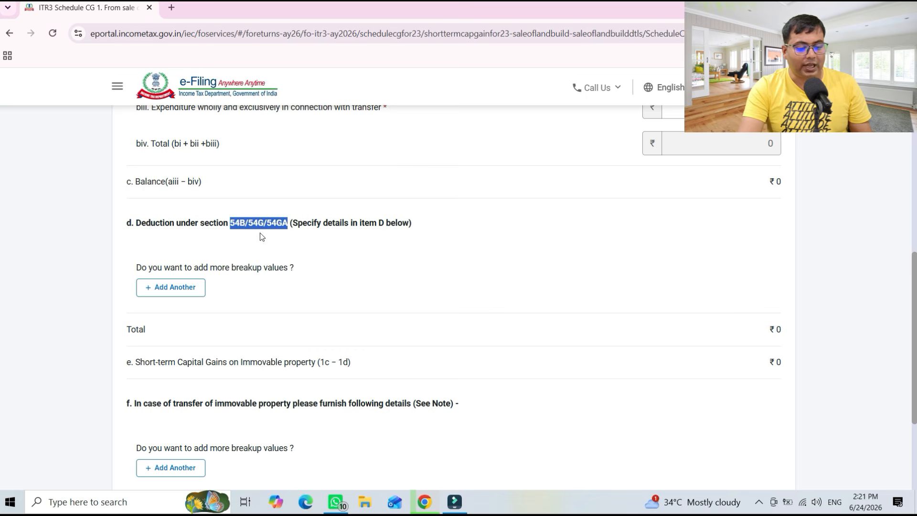
{"action": "left_click", "coordinate": [183, 288]}
{"action": "left_click", "coordinate": [227, 307]}
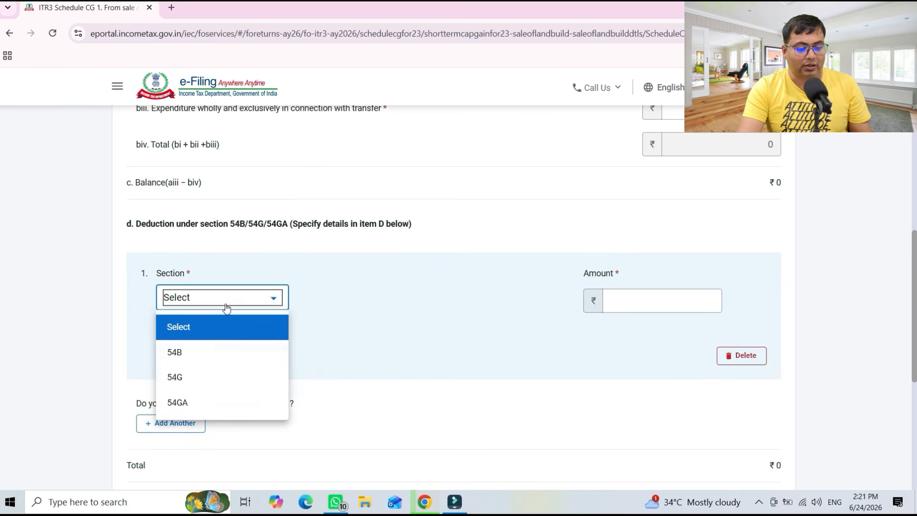
{"action": "left_click", "coordinate": [217, 354]}
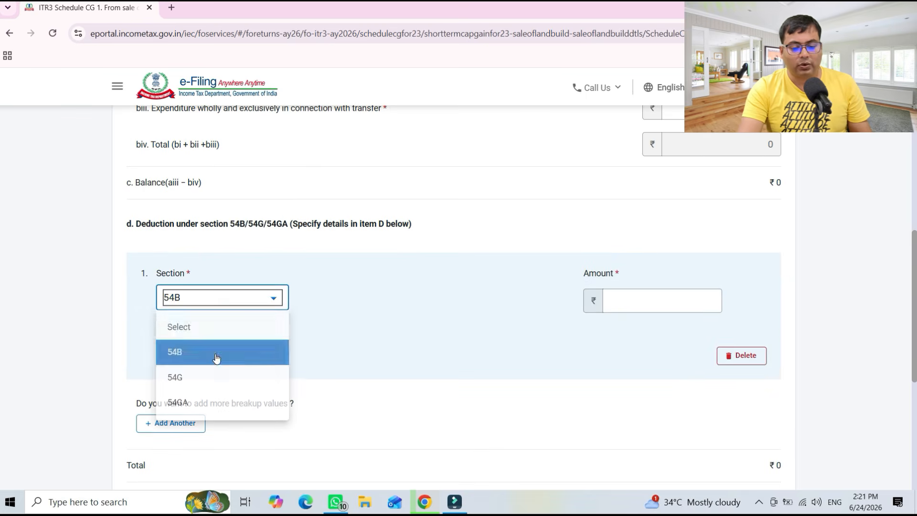
{"action": "left_click", "coordinate": [671, 299]}
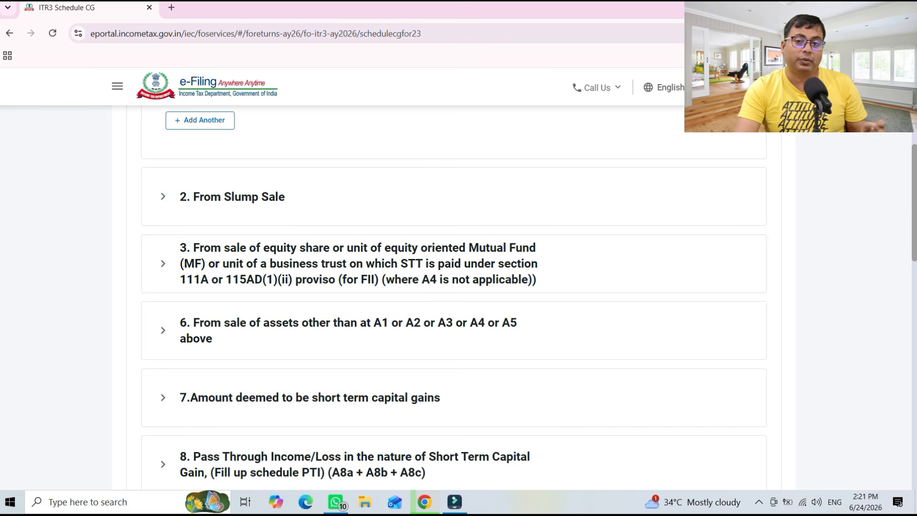
Start a short-term capital gain entry for equity shares or mutual funds with STT paid, under section 111A [for others].
{"action": "scroll", "coordinate": [454, 296], "scroll_direction": "down", "scroll_amount": 1}
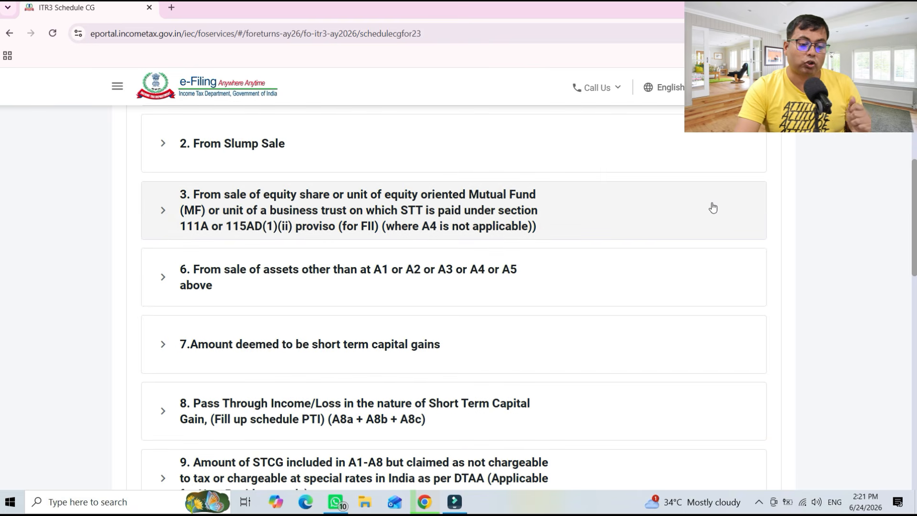
{"action": "left_click", "coordinate": [292, 213]}
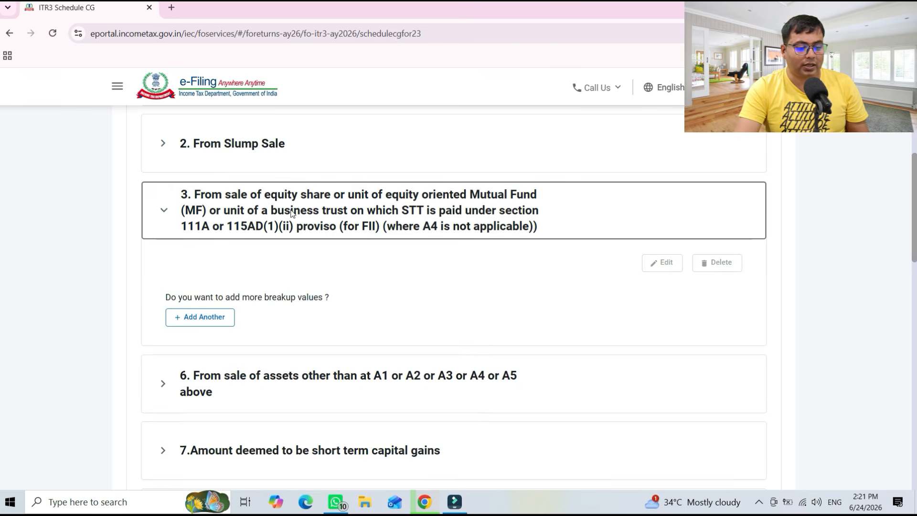
{"action": "left_click", "coordinate": [207, 318]}
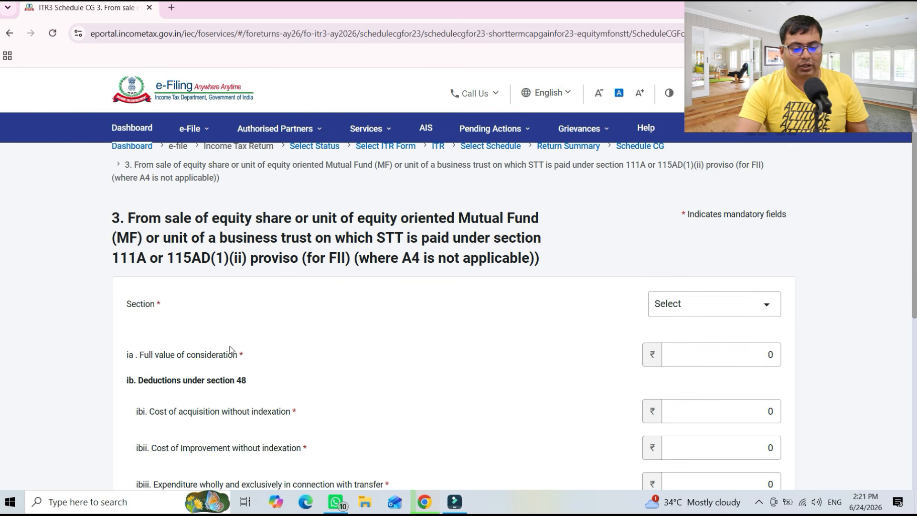
{"action": "left_click", "coordinate": [692, 305]}
{"action": "left_click", "coordinate": [692, 305]}
{"action": "left_click", "coordinate": [692, 305]}
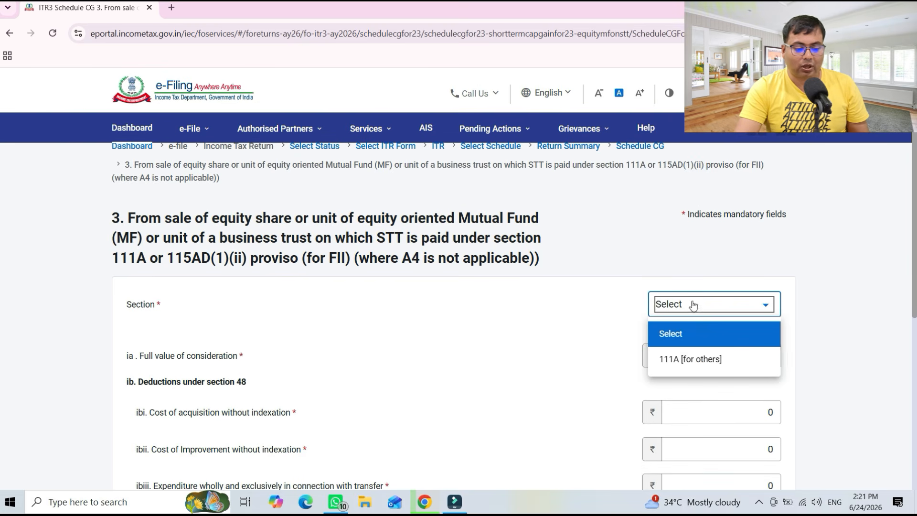
{"action": "left_click", "coordinate": [683, 363]}
{"action": "scroll", "coordinate": [213, 258], "scroll_direction": "down", "scroll_amount": 2}
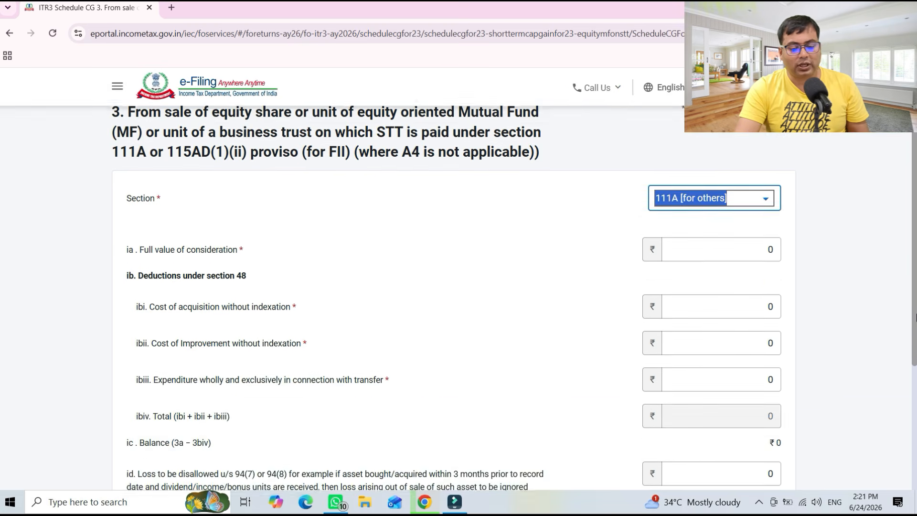
Enter 5 as the full value of consideration and 3 as the cost of acquisition without indexation.
{"action": "left_click", "coordinate": [745, 237]}
{"action": "key", "text": "ctrl+a"}
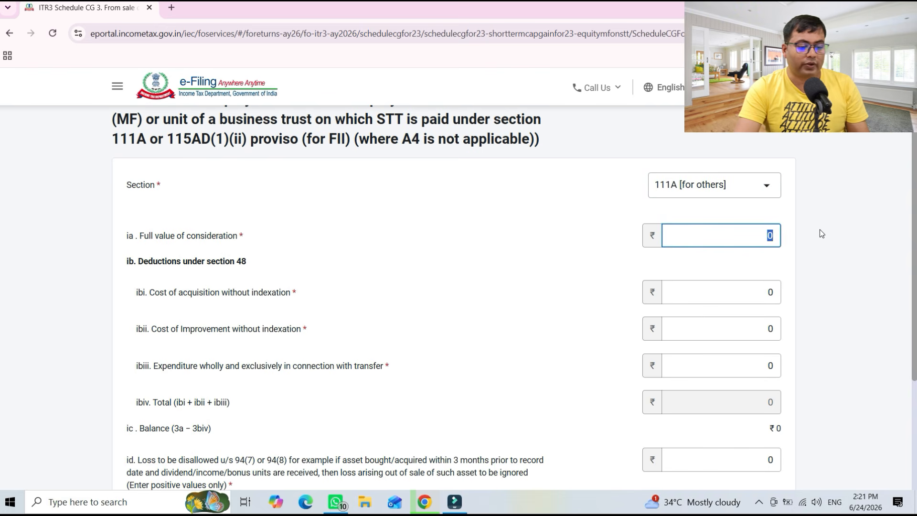
{"action": "key", "text": "Tab"}
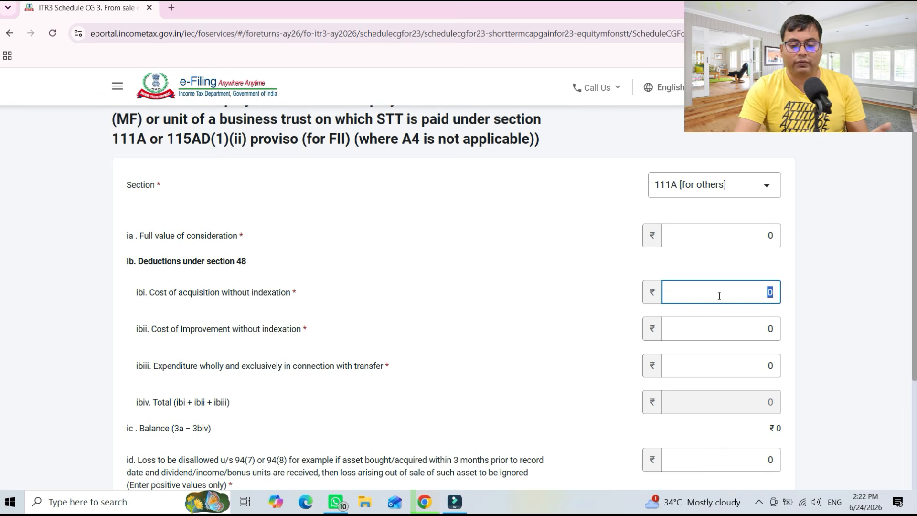
{"action": "key", "text": "shift+Tab"}
{"action": "type", "text": "5"}
{"action": "key", "text": "Tab"}
{"action": "type", "text": "3"}
{"action": "key", "text": "Tab"}
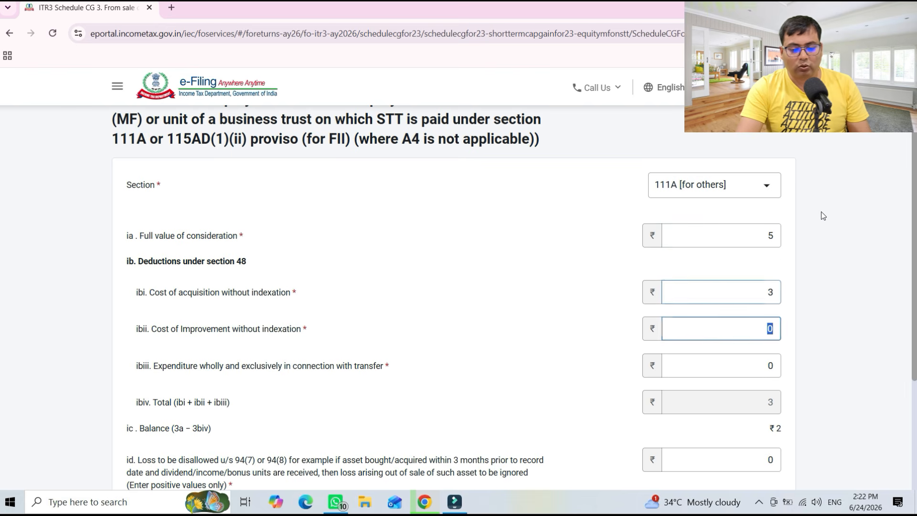
{"action": "scroll", "coordinate": [904, 338], "scroll_direction": "down", "scroll_amount": 2}
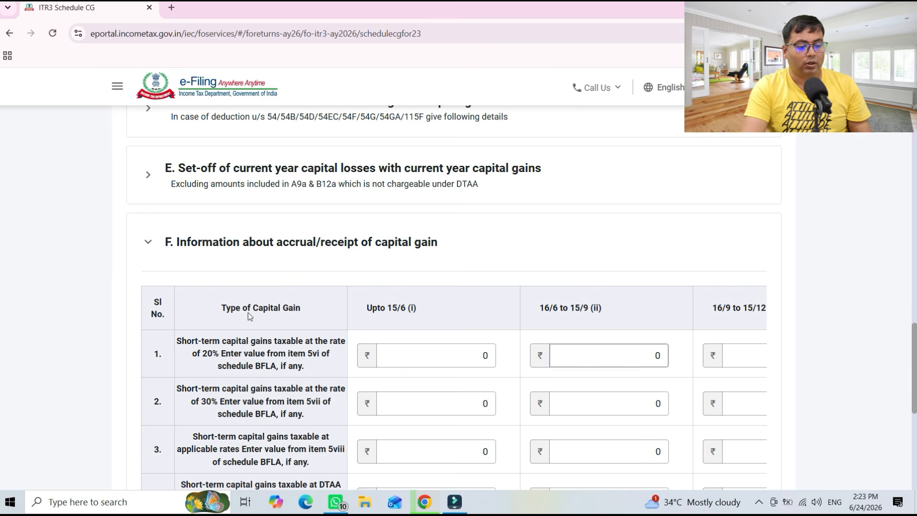
Review the table of capital gain types and accrual periods in part F of Schedule CG.
{"action": "left_click", "coordinate": [149, 249]}
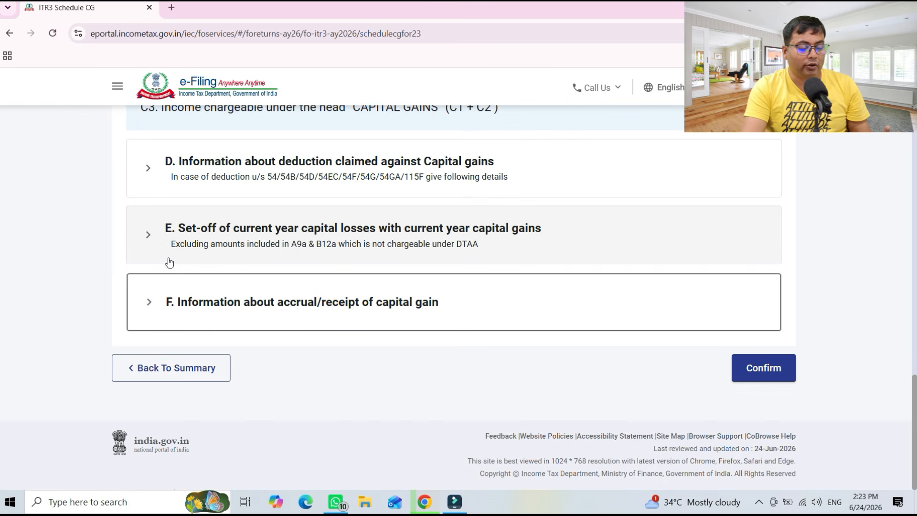
{"action": "left_click", "coordinate": [194, 309]}
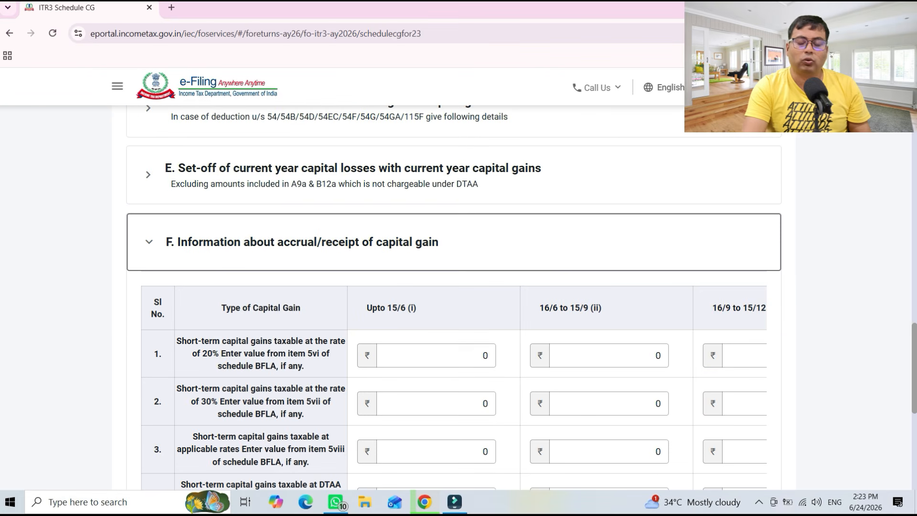
{"action": "scroll", "coordinate": [454, 296], "scroll_direction": "down", "scroll_amount": 3}
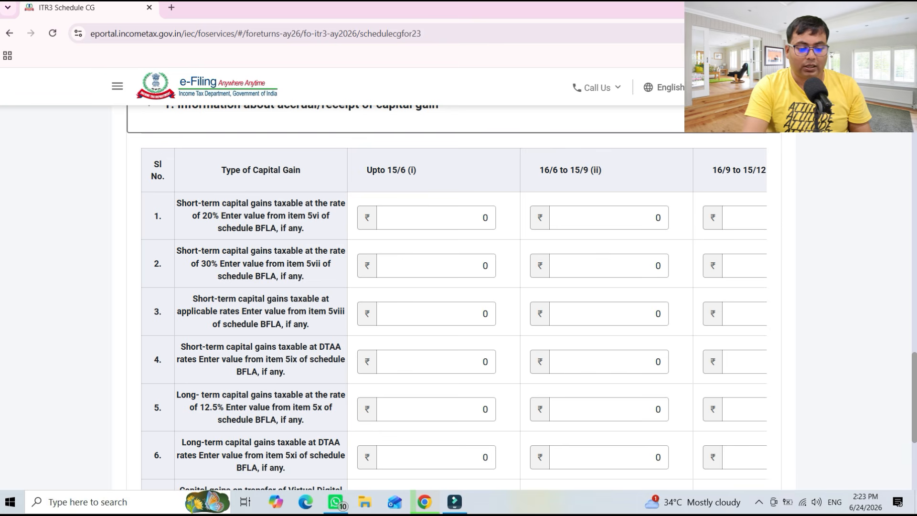
{"action": "scroll", "coordinate": [914, 412], "scroll_direction": "down", "scroll_amount": 3}
{"action": "left_click_drag", "start_coordinate": [412, 369], "coordinate": [608, 374]}
{"action": "left_click_drag", "start_coordinate": [910, 401], "coordinate": [906, 345]}
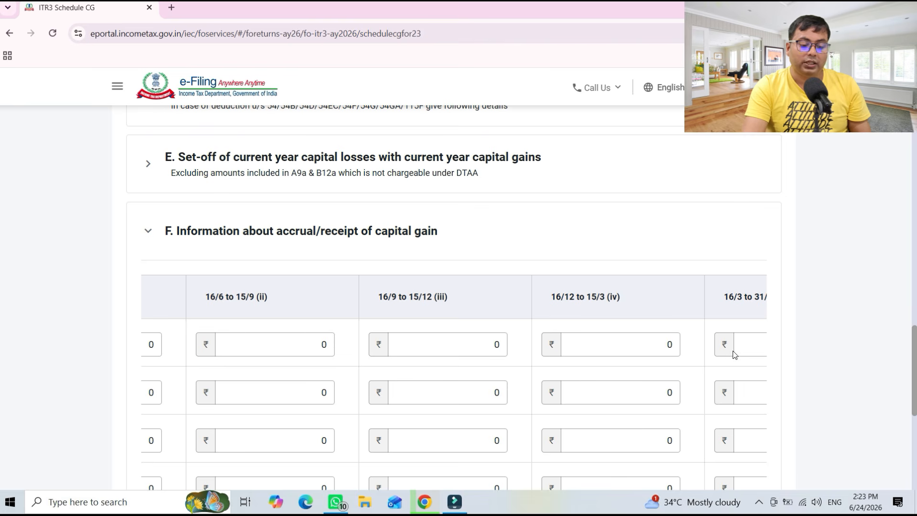
For short-term gains taxable at 20%, enter 1 for the 16/9 to 15/12 period and 1 for 16/3 to 31/3.
{"action": "left_click", "coordinate": [486, 350]}
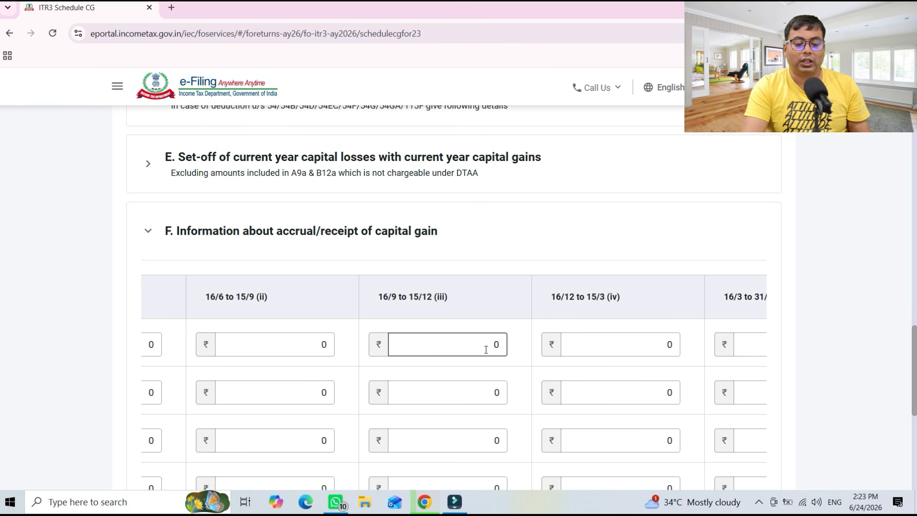
{"action": "left_click_drag", "start_coordinate": [486, 350], "coordinate": [515, 351]}
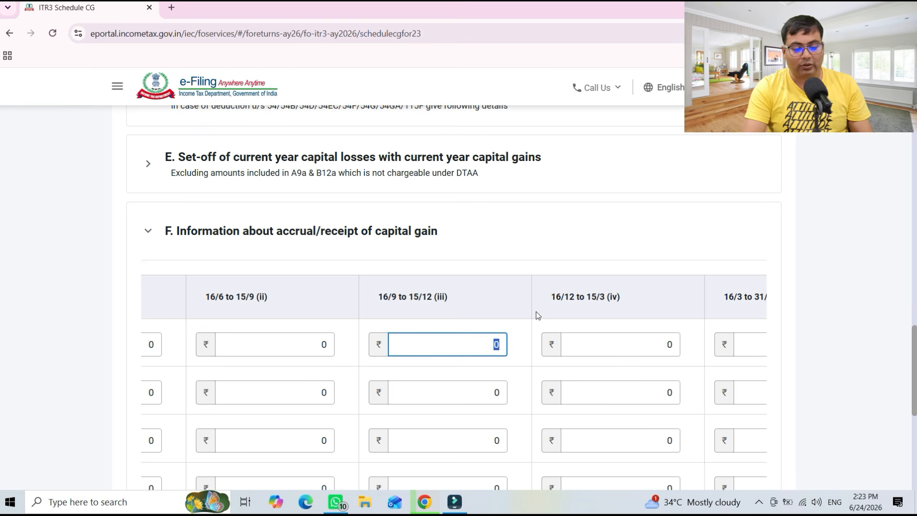
{"action": "key", "text": "BackSpace"}
{"action": "type", "text": "1"}
{"action": "key", "text": "Tab"}
{"action": "key", "text": "Tab"}
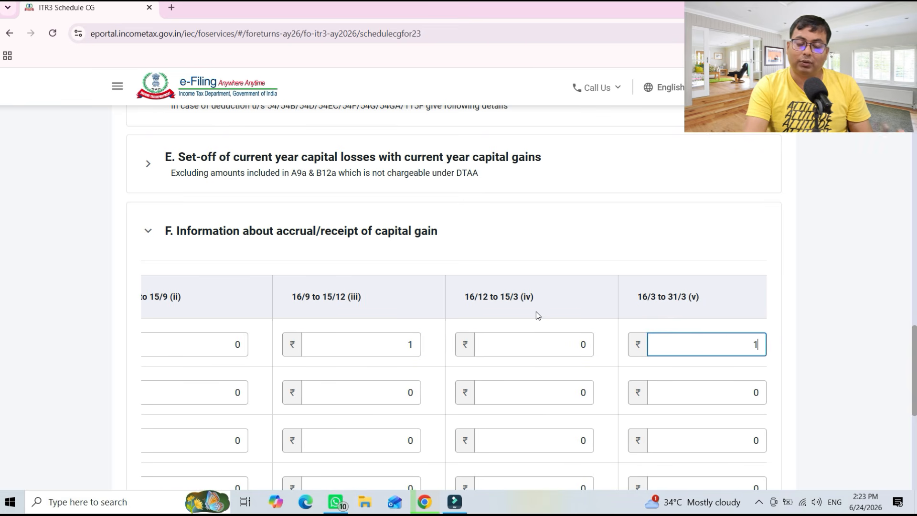
{"action": "key", "text": "Tab"}
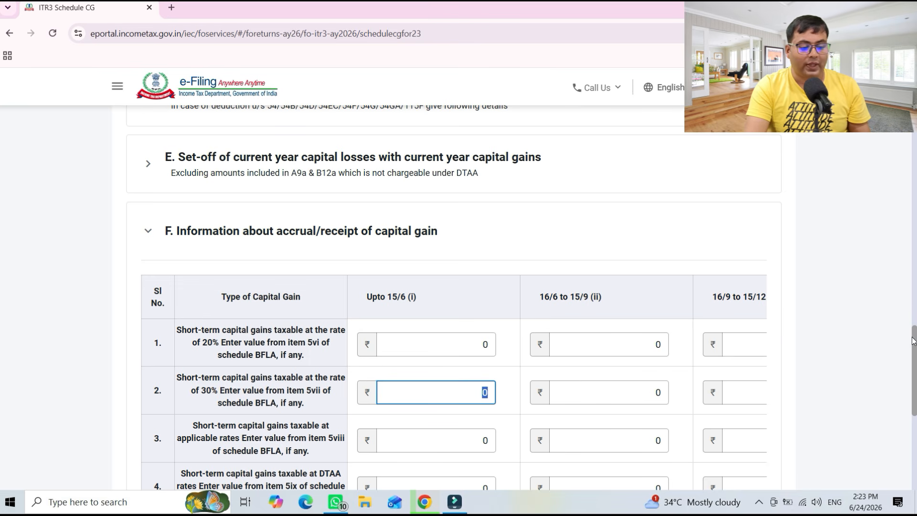
{"action": "scroll", "coordinate": [913, 340], "scroll_direction": "down", "scroll_amount": 5}
{"action": "scroll", "coordinate": [116, 264], "scroll_direction": "up", "scroll_amount": 2}
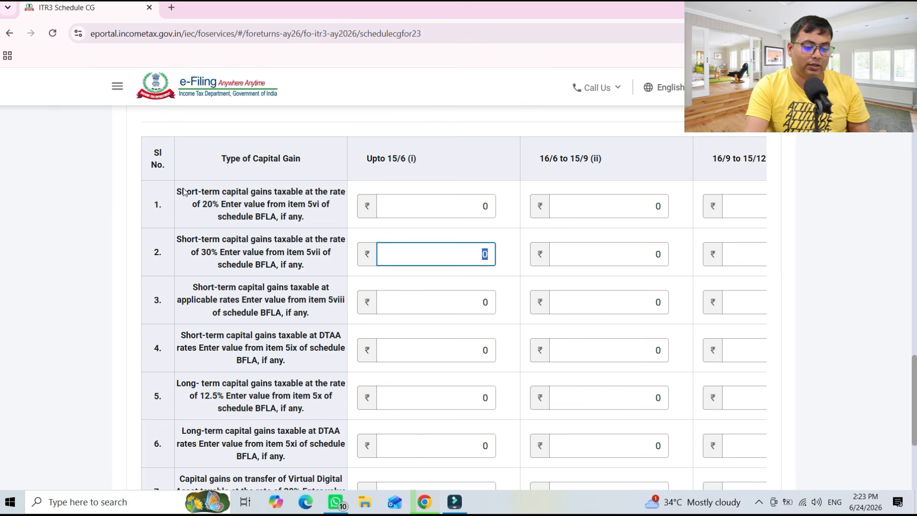
Check the Schedule BFLA reference for short-term gains taxable at 20% in the accrual table and confirm Schedule CG.
{"action": "left_click", "coordinate": [434, 403]}
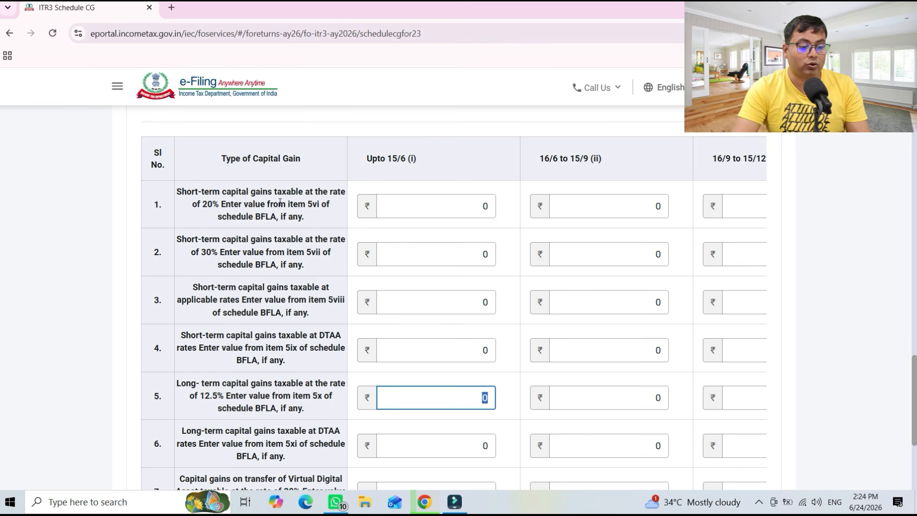
{"action": "left_click_drag", "start_coordinate": [255, 216], "coordinate": [279, 218]}
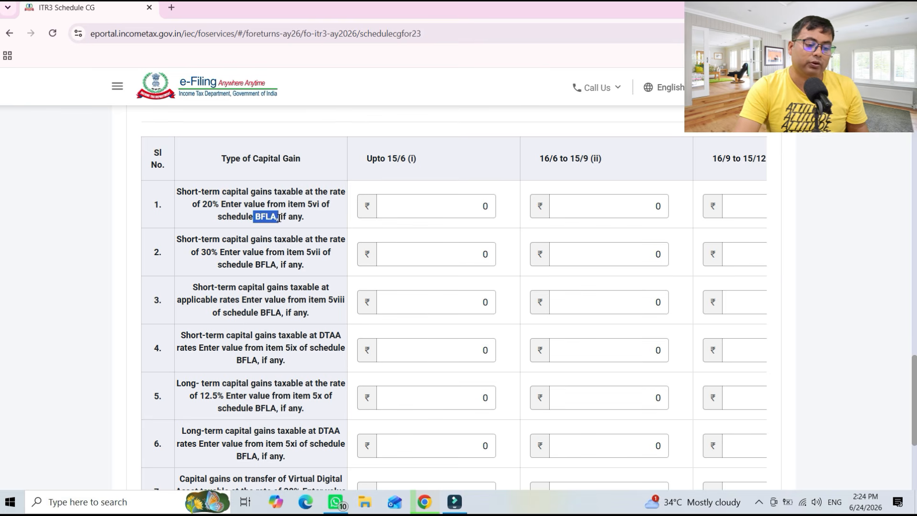
{"action": "key", "text": "ctrl+c"}
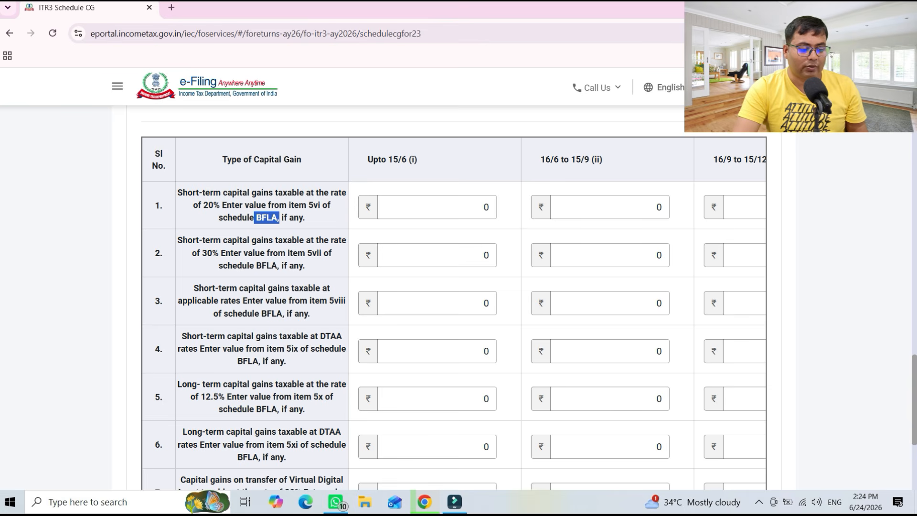
{"action": "scroll", "coordinate": [522, 466], "scroll_direction": "down", "scroll_amount": 4}
{"action": "left_click", "coordinate": [754, 372]}
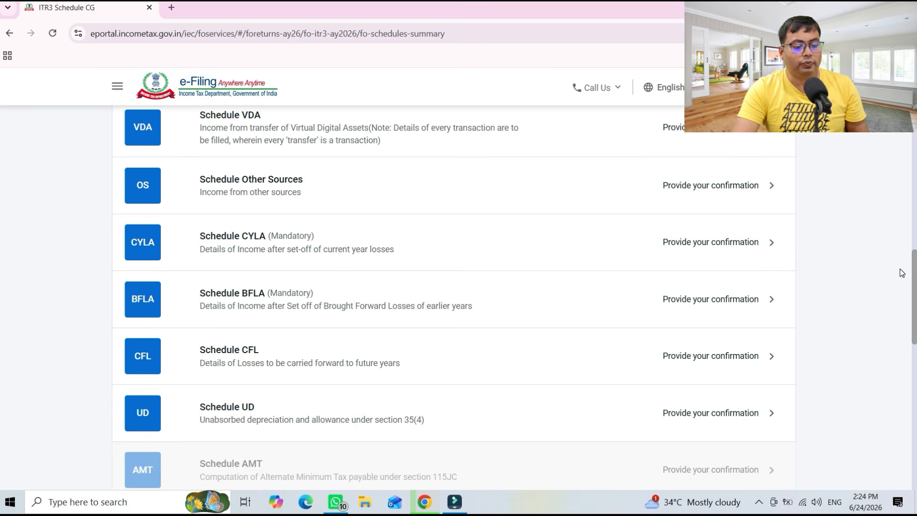
Review the short-term capital gain taxable at 20% row in Schedule BFLA and confirm the schedule without editing the auto-populated details.
{"action": "left_click", "coordinate": [265, 305]}
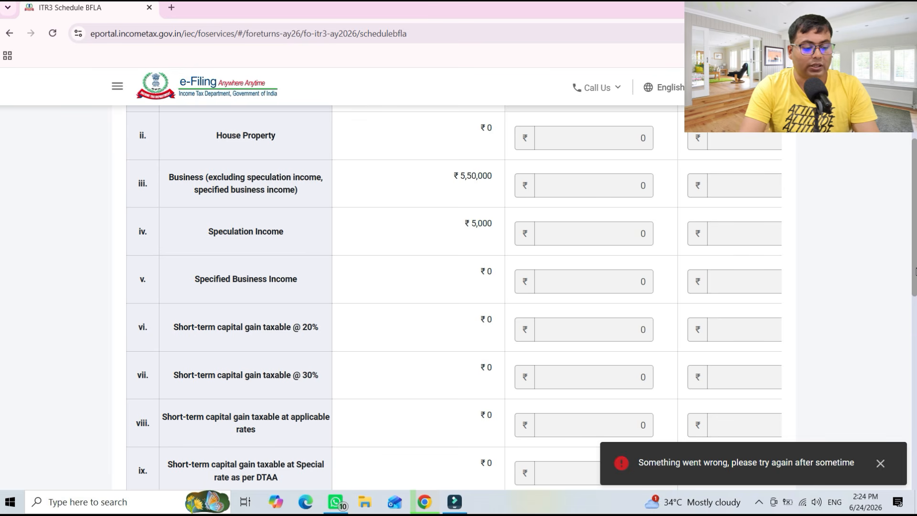
{"action": "left_click_drag", "start_coordinate": [915, 271], "coordinate": [915, 465]}
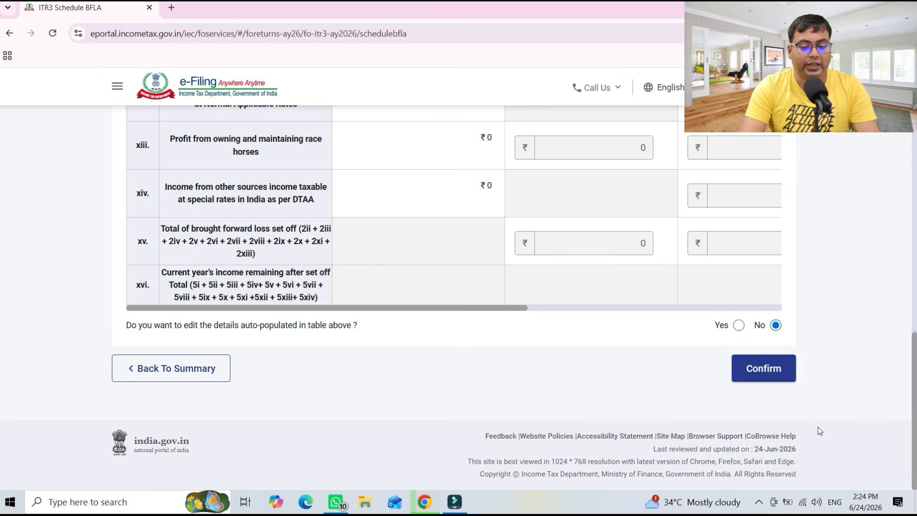
{"action": "left_click_drag", "start_coordinate": [912, 403], "coordinate": [911, 262]}
{"action": "left_click_drag", "start_coordinate": [182, 200], "coordinate": [320, 200]}
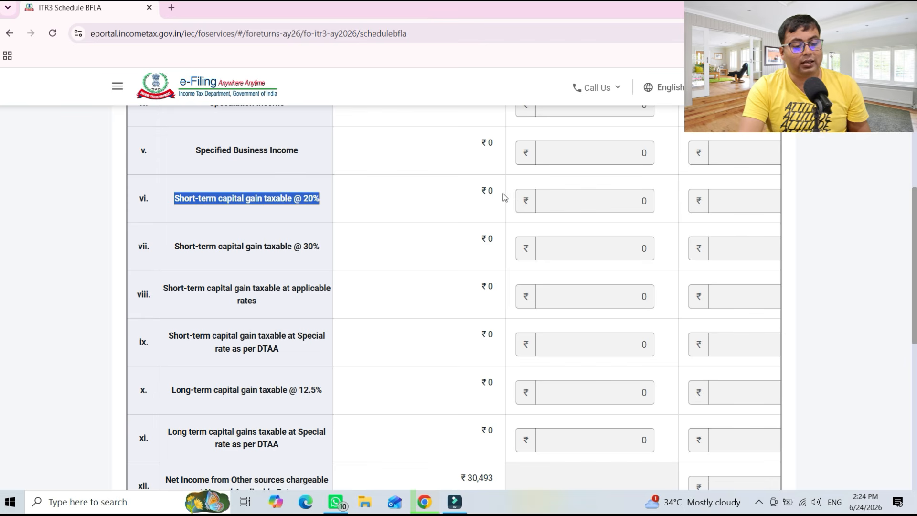
{"action": "left_click_drag", "start_coordinate": [473, 196], "coordinate": [528, 200]}
{"action": "left_click_drag", "start_coordinate": [290, 201], "coordinate": [329, 200]}
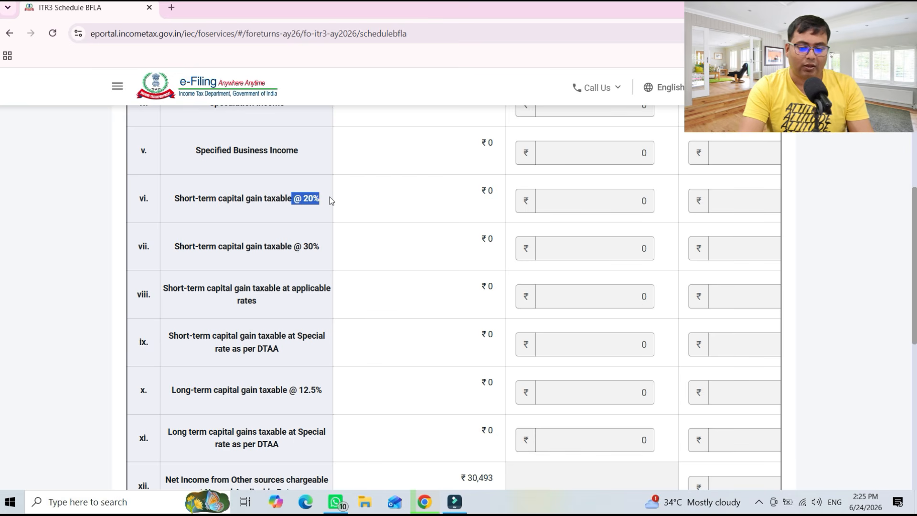
{"action": "scroll", "coordinate": [453, 296], "scroll_direction": "down", "scroll_amount": 10}
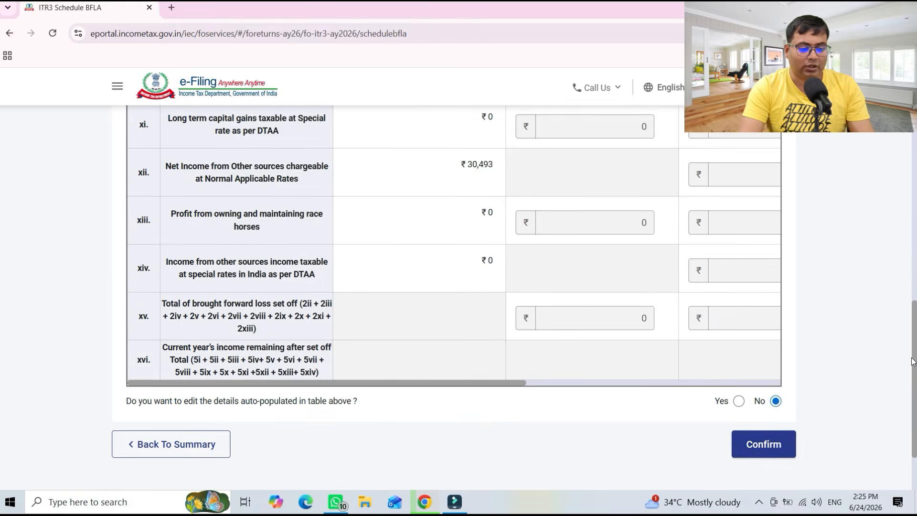
{"action": "left_click", "coordinate": [764, 368]}
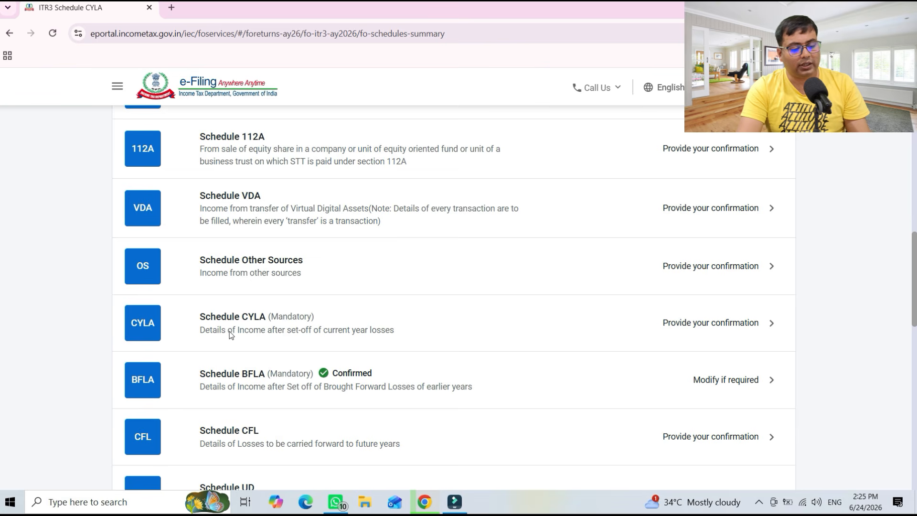
Open Schedule CYLA and confirm it without editing the auto-populated details.
{"action": "left_click", "coordinate": [242, 331]}
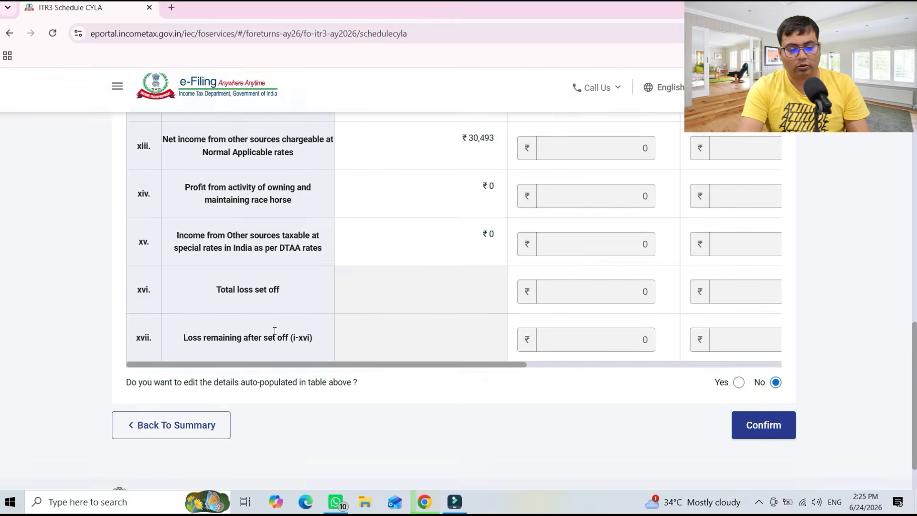
{"action": "scroll", "coordinate": [913, 215], "scroll_direction": "down", "scroll_amount": 15}
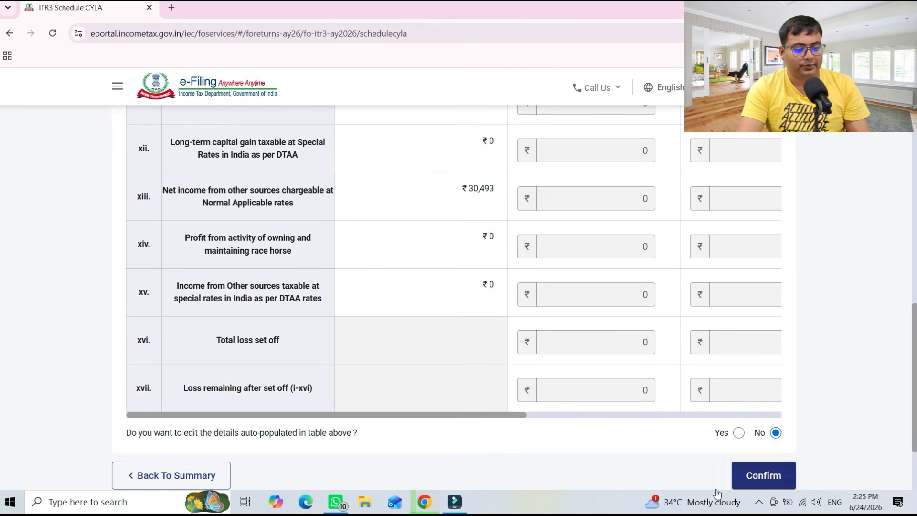
{"action": "left_click", "coordinate": [751, 482]}
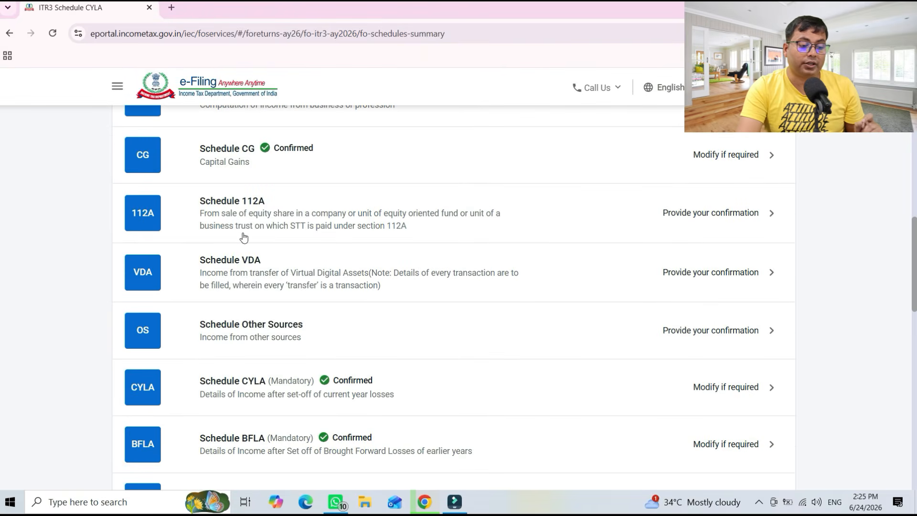
Start a Schedule 112A entry for shares or units acquired After 31st January, 2018.
{"action": "left_click", "coordinate": [257, 210]}
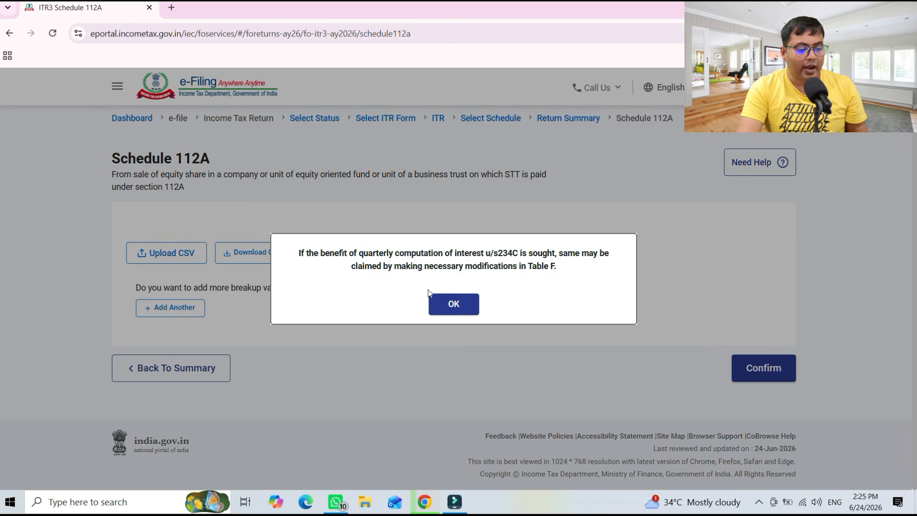
{"action": "left_click", "coordinate": [473, 309]}
{"action": "left_click", "coordinate": [190, 309]}
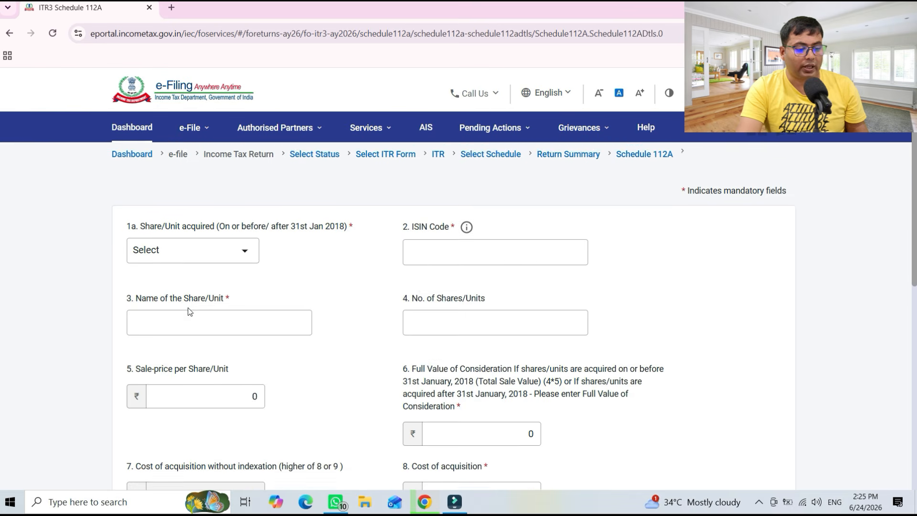
{"action": "left_click", "coordinate": [196, 253]}
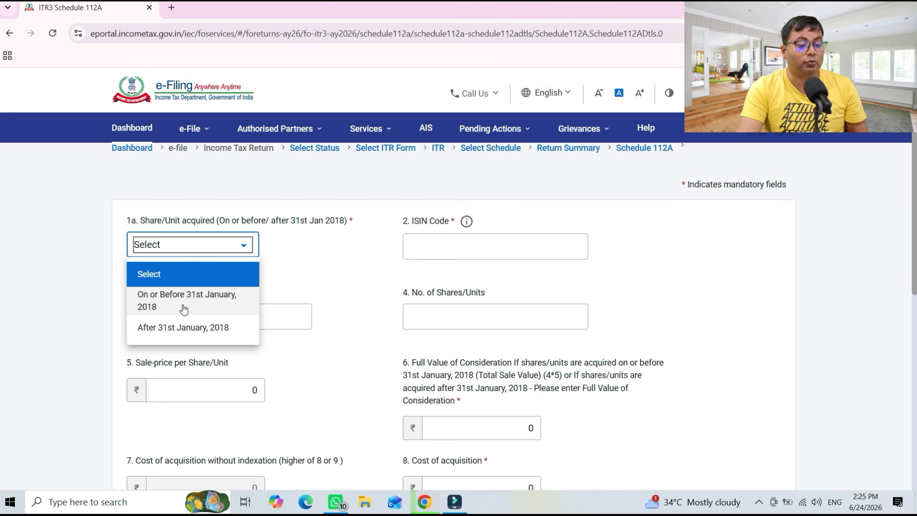
{"action": "left_click", "coordinate": [188, 327]}
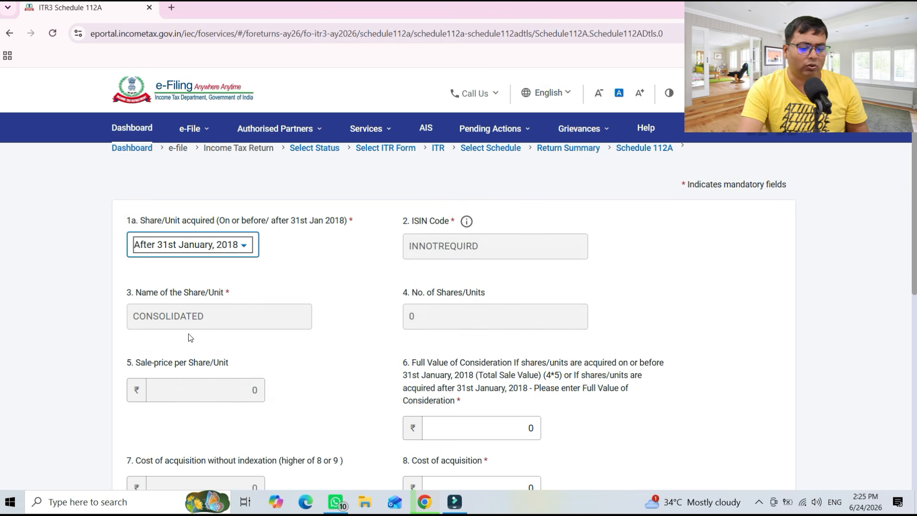
Examine the full value of consideration, cost of acquisition and transfer expenditure fields of the Schedule 112A entry.
{"action": "scroll", "coordinate": [554, 246], "scroll_direction": "down", "scroll_amount": 4}
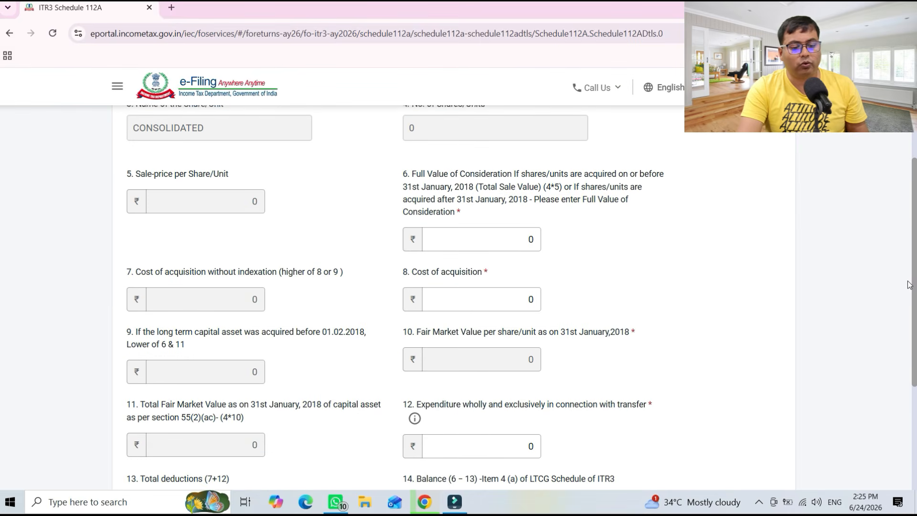
{"action": "left_click", "coordinate": [516, 238]}
{"action": "left_click", "coordinate": [477, 299]}
{"action": "key", "text": "ctrl+a"}
{"action": "scroll", "coordinate": [914, 277], "scroll_direction": "down", "scroll_amount": 2}
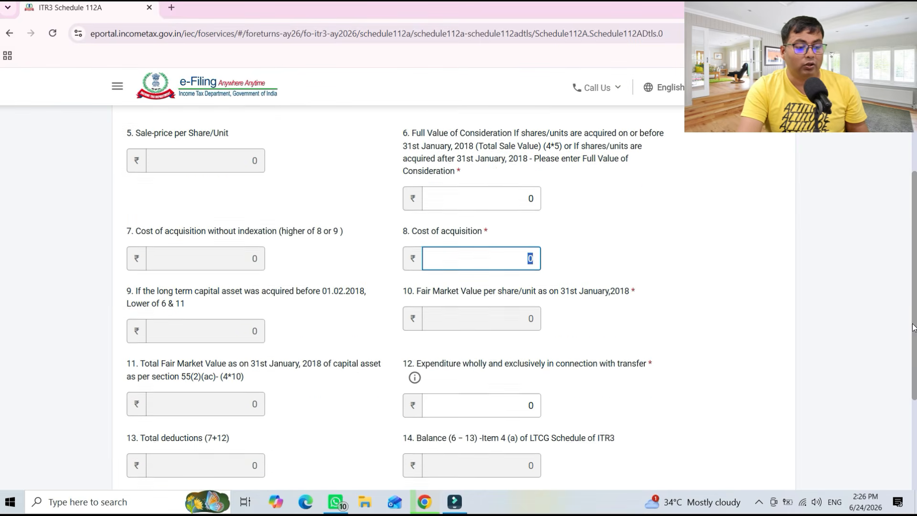
{"action": "scroll", "coordinate": [890, 246], "scroll_direction": "up", "scroll_amount": 3}
{"action": "scroll", "coordinate": [887, 242], "scroll_direction": "up", "scroll_amount": 2}
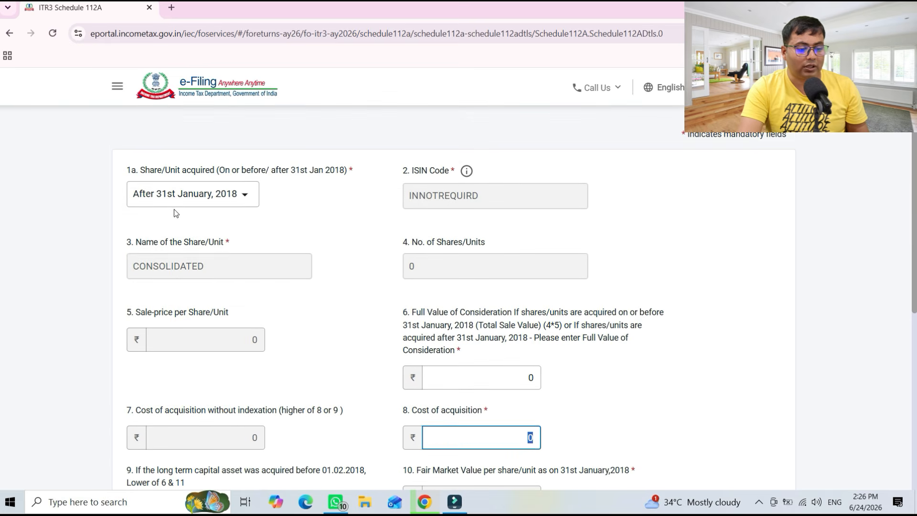
Switch the Schedule 112A entry's acquisition period to On or Before 31st January, 2018 and review the fields it requires.
{"action": "left_click", "coordinate": [177, 194]}
{"action": "left_click", "coordinate": [173, 247]}
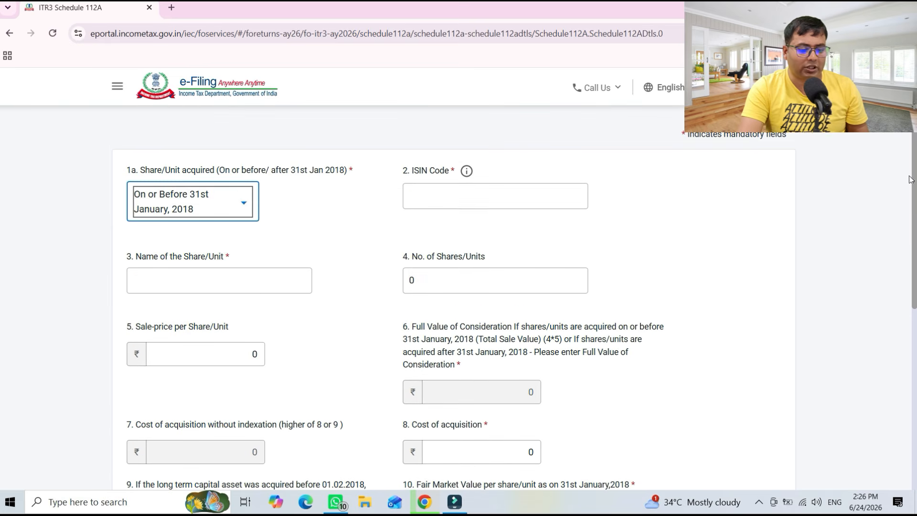
{"action": "scroll", "coordinate": [180, 242], "scroll_direction": "down", "scroll_amount": 3}
{"action": "scroll", "coordinate": [453, 296], "scroll_direction": "down", "scroll_amount": 4}
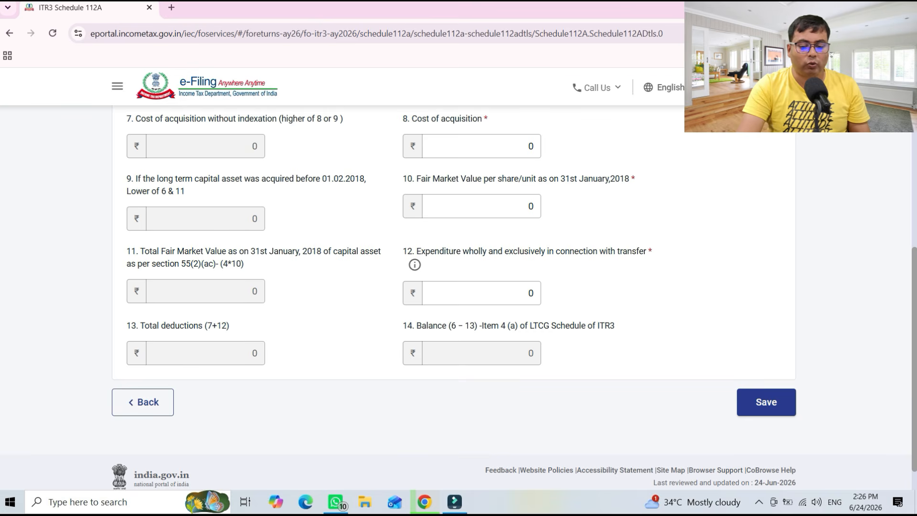
{"action": "scroll", "coordinate": [915, 425], "scroll_direction": "up", "scroll_amount": 6}
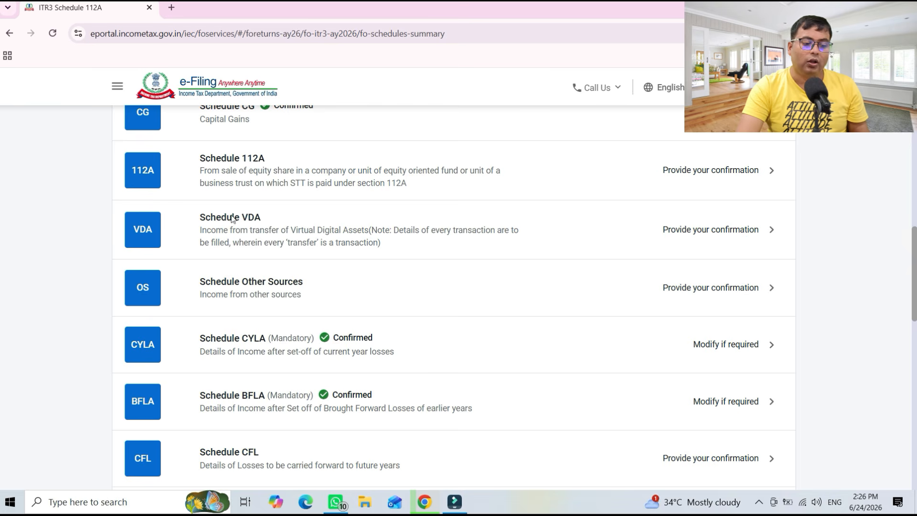
Start a Schedule VDA transaction with 11-Jun-2026 as the date of acquisition and 28-Mar-2026 as the date of transfer.
{"action": "left_click", "coordinate": [260, 231]}
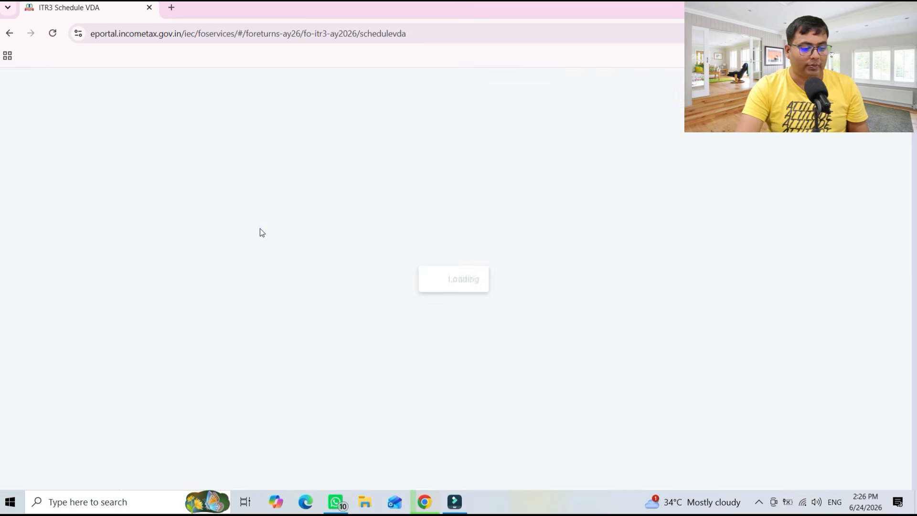
{"action": "left_click", "coordinate": [452, 315]}
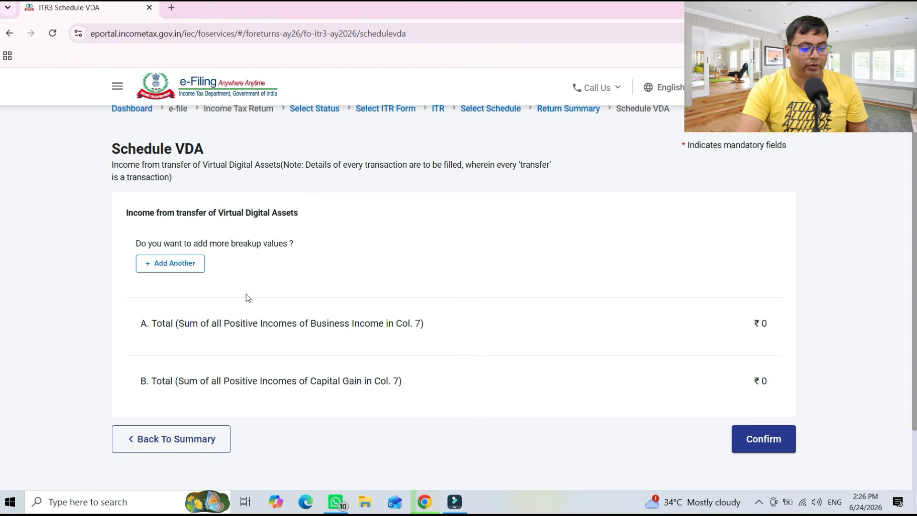
{"action": "left_click", "coordinate": [194, 264]}
{"action": "left_click", "coordinate": [221, 269]}
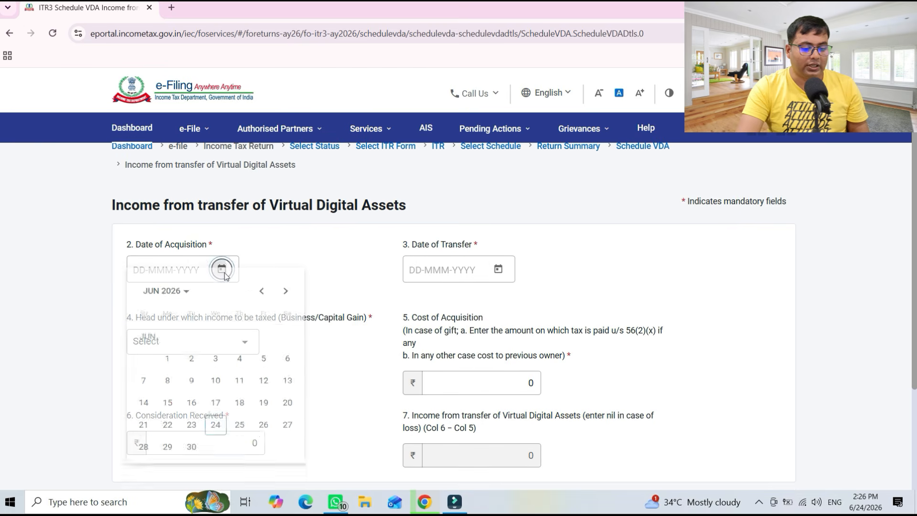
{"action": "left_click", "coordinate": [239, 391]}
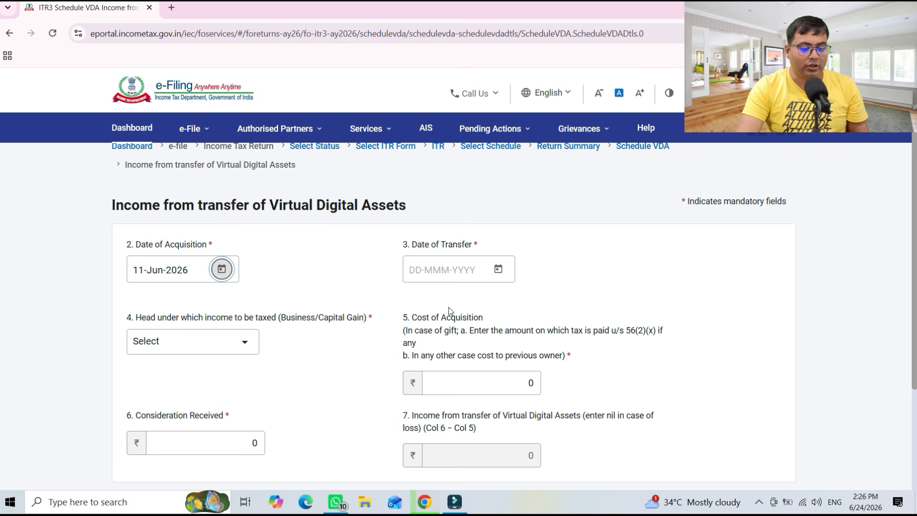
{"action": "left_click", "coordinate": [498, 269]}
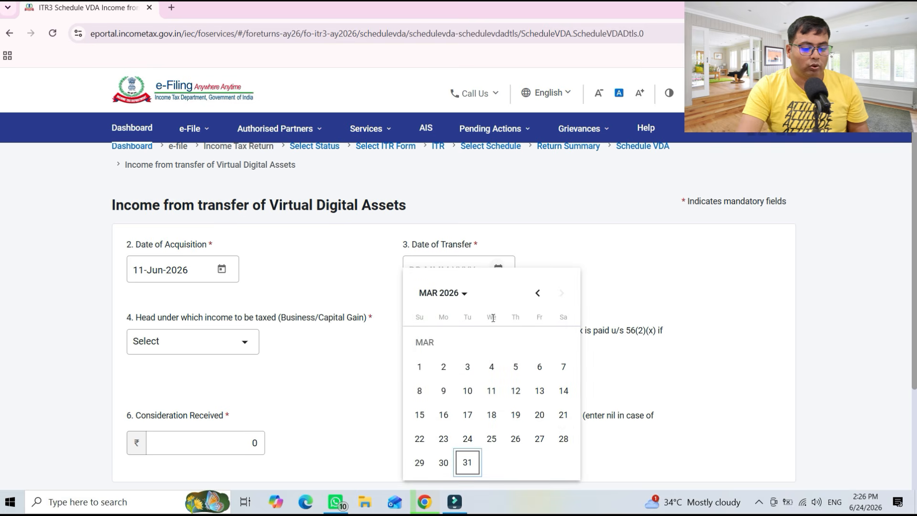
{"action": "left_click", "coordinate": [564, 439]}
Try Business Income as the head for the virtual digital asset income and replace it with Capital Gain.
{"action": "left_click", "coordinate": [230, 350]}
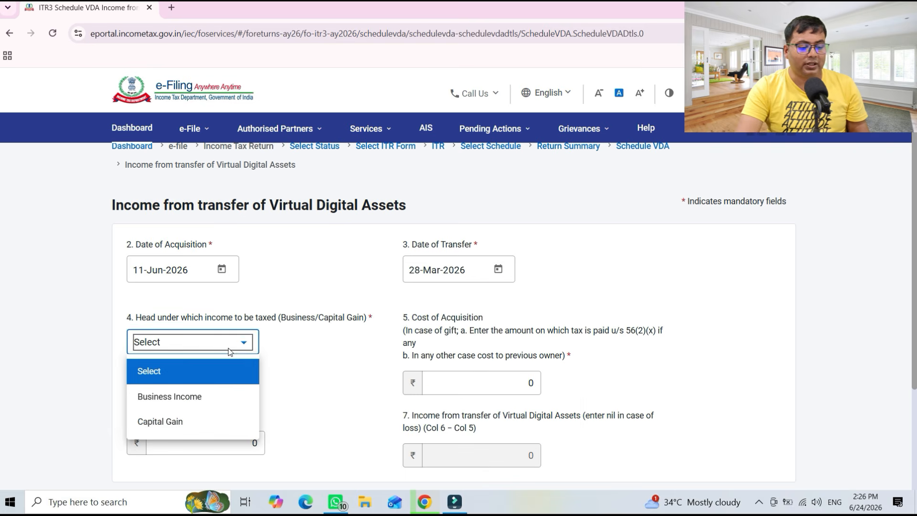
{"action": "left_click", "coordinate": [198, 397]}
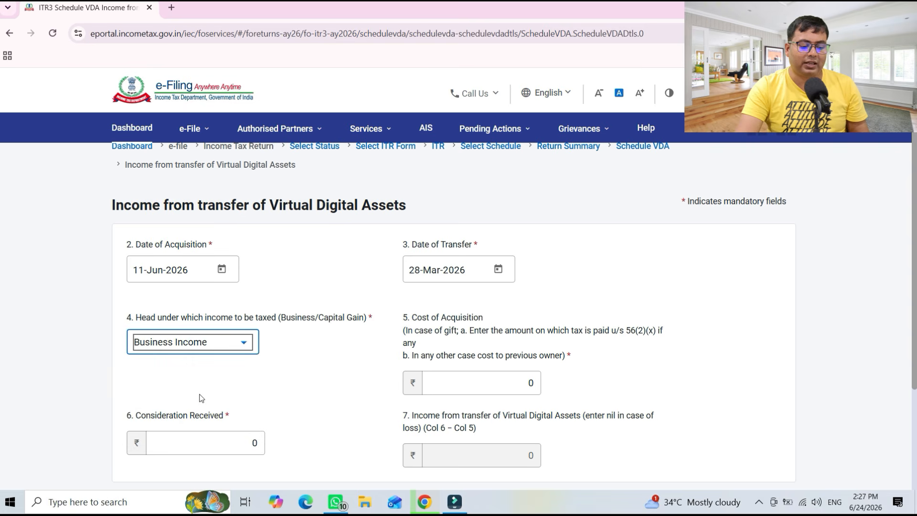
{"action": "left_click", "coordinate": [200, 349]}
{"action": "left_click", "coordinate": [181, 434]}
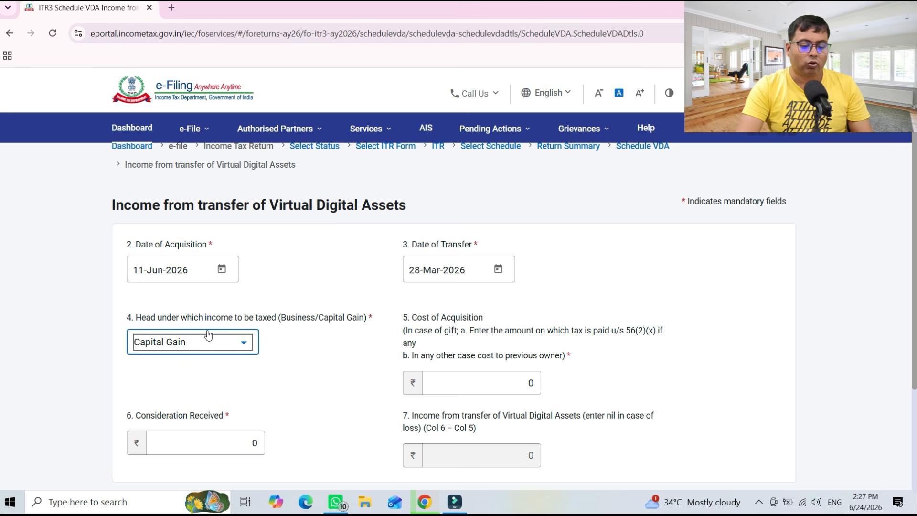
Enter 8 as the cost of acquisition and 10 as the consideration received for the virtual digital asset.
{"action": "left_click", "coordinate": [483, 381]}
{"action": "type", "text": "1"}
{"action": "key", "text": "Tab"}
{"action": "left_click", "coordinate": [451, 383]}
{"action": "type", "text": "8"}
{"action": "key", "text": "Tab"}
{"action": "type", "text": "10"}
{"action": "key", "text": "Tab"}
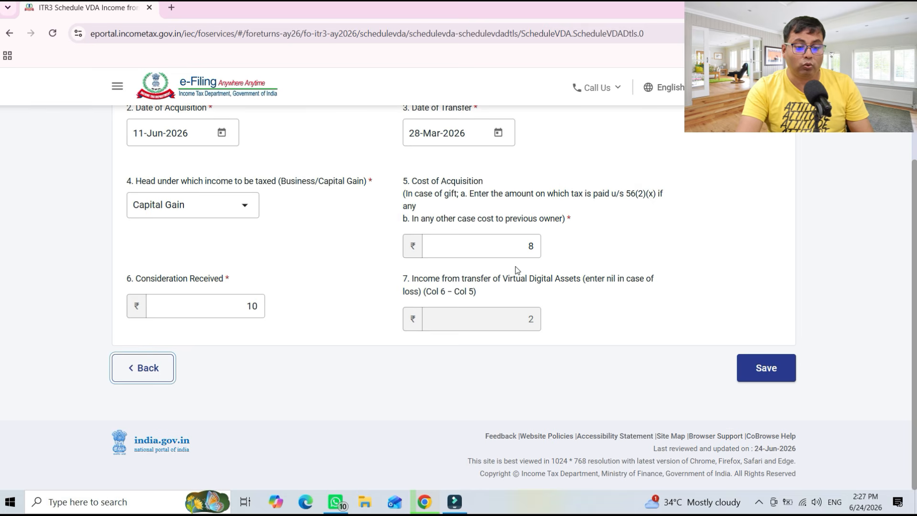
Change the cost of acquisition to 10 and the consideration received to 8, and leave the transaction without saving.
{"action": "left_click", "coordinate": [526, 253]}
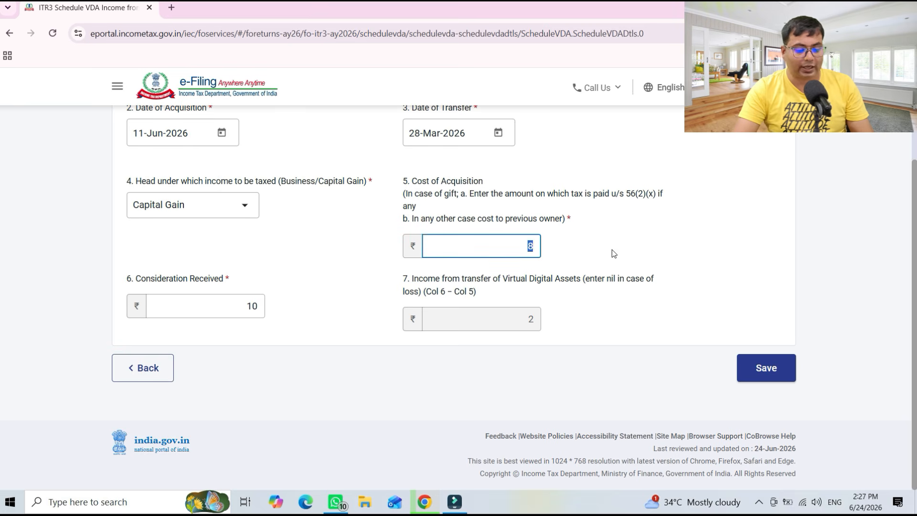
{"action": "type", "text": "10"}
{"action": "key", "text": "Tab"}
{"action": "type", "text": "8"}
{"action": "key", "text": "Tab"}
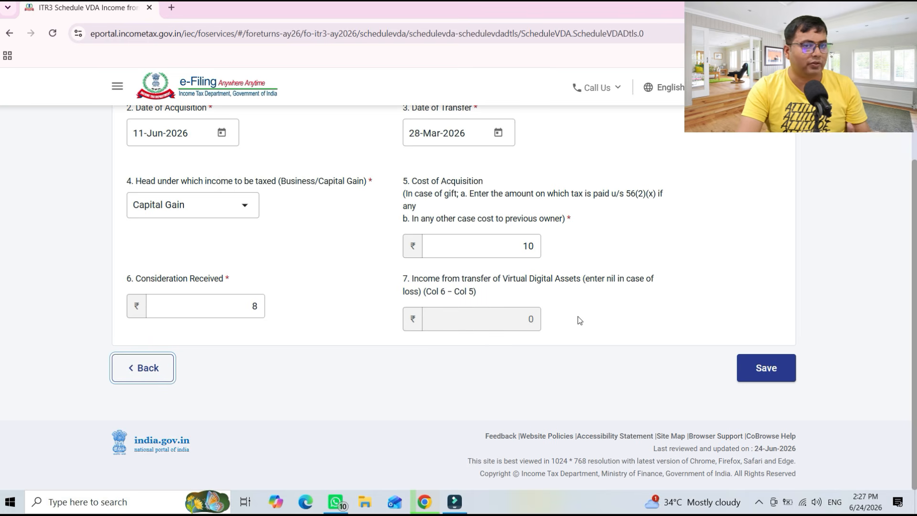
{"action": "key", "text": "Return"}
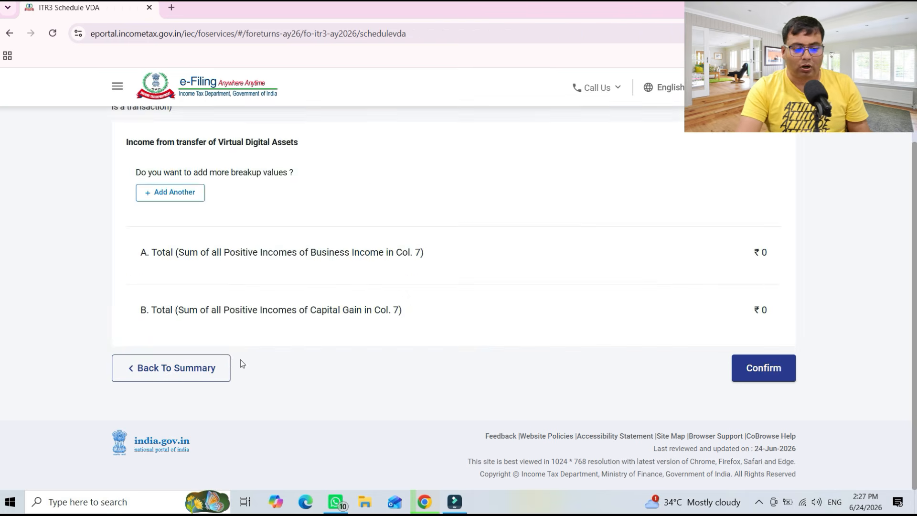
Confirm Schedule VDA and open the gross income at normal applicable rates section of Schedule Other Sources for editing.
{"action": "left_click", "coordinate": [772, 367]}
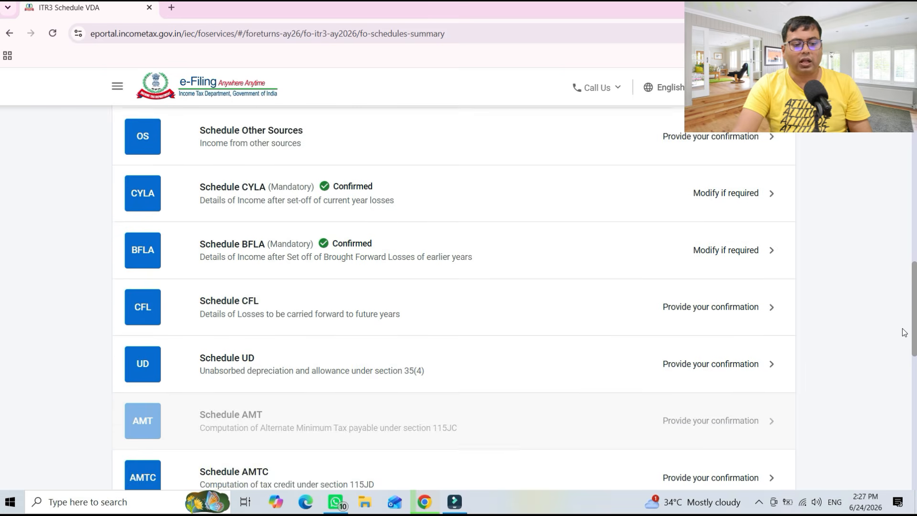
{"action": "left_click", "coordinate": [293, 201]}
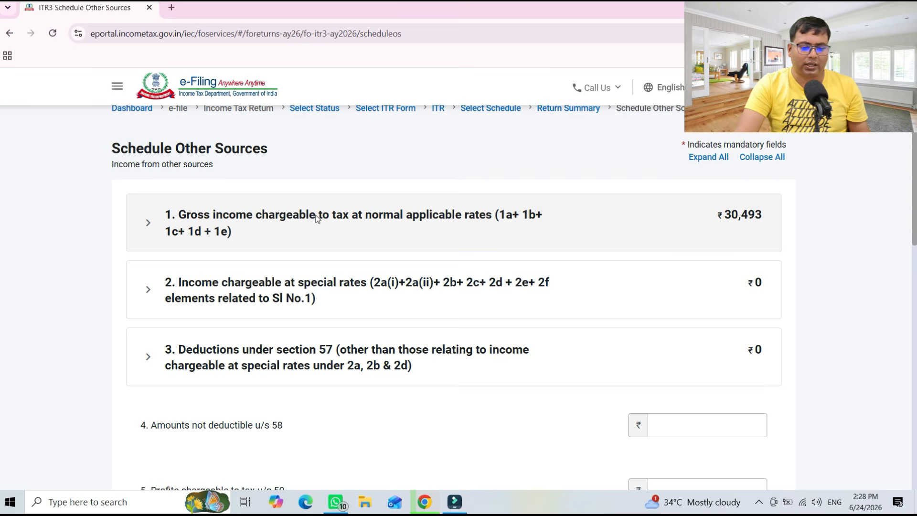
{"action": "left_click", "coordinate": [313, 221]}
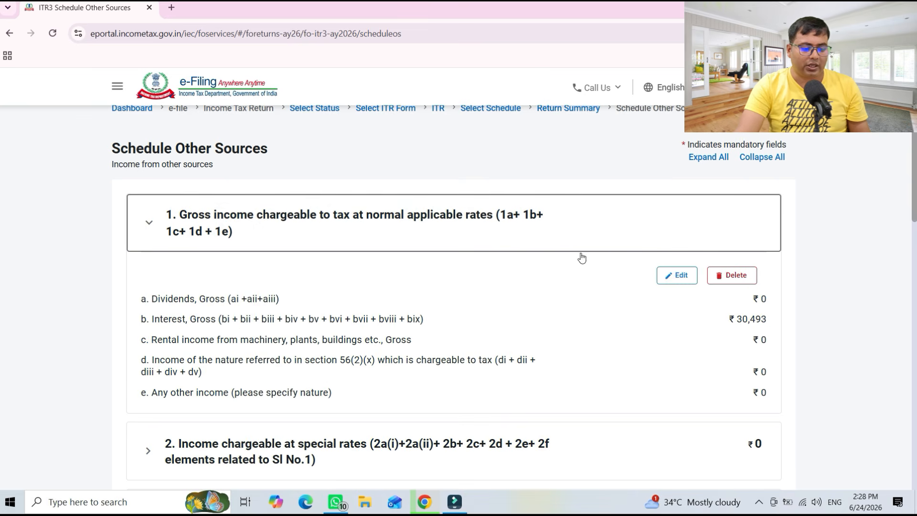
{"action": "left_click", "coordinate": [675, 274]}
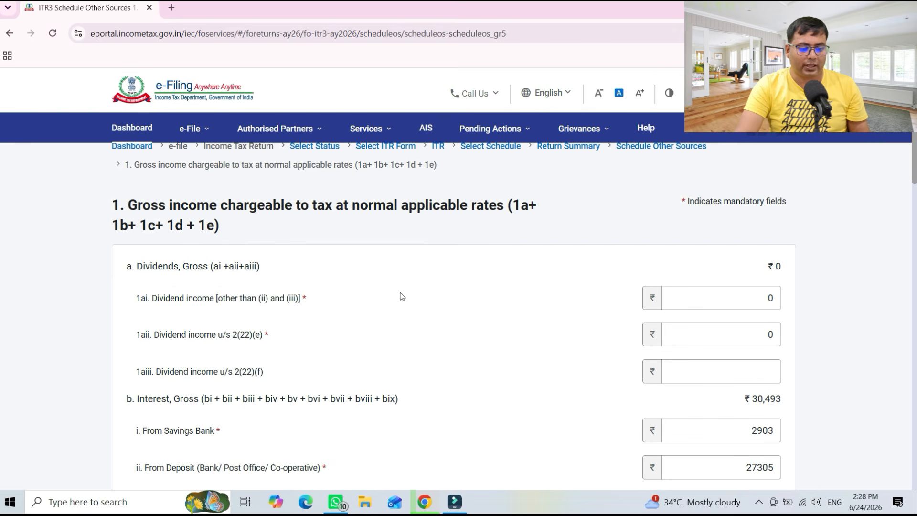
Review the dividend and interest income entries and confirm Schedule Other Sources.
{"action": "left_click", "coordinate": [757, 299]}
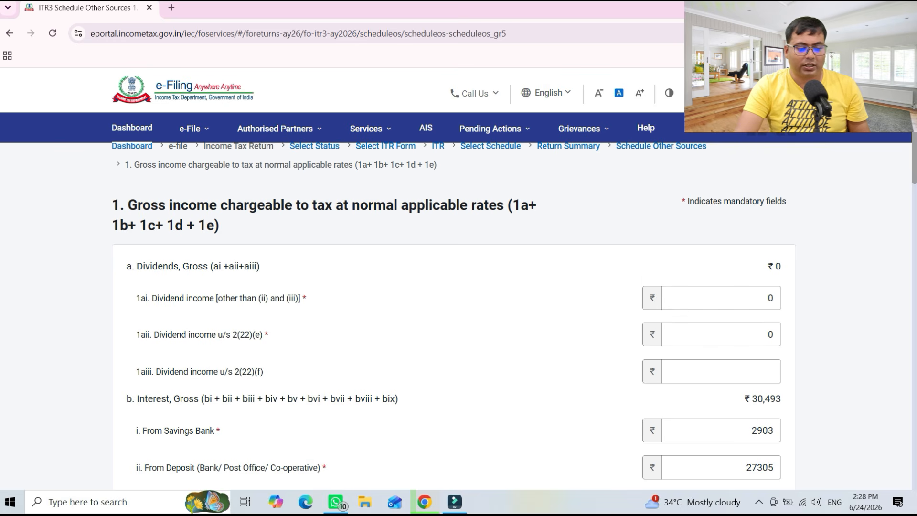
{"action": "scroll", "coordinate": [454, 315], "scroll_direction": "down", "scroll_amount": 4}
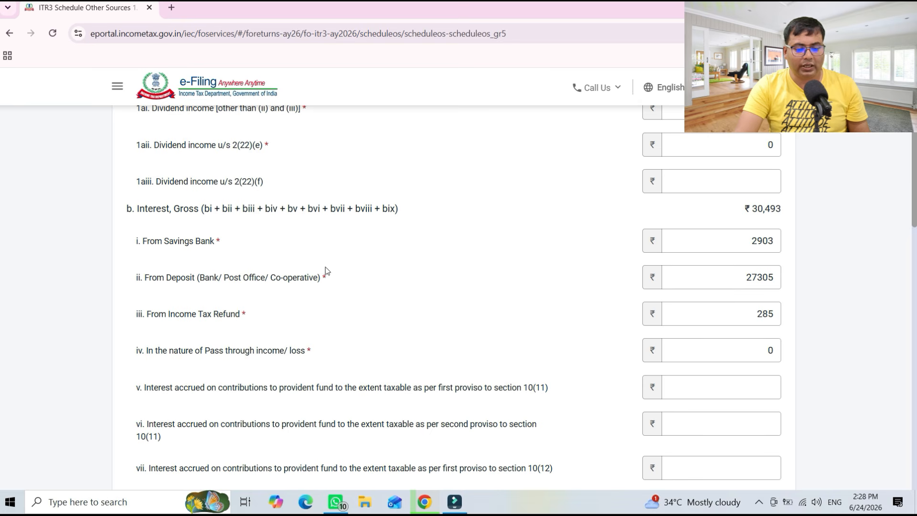
{"action": "double_click", "coordinate": [742, 289]}
{"action": "double_click", "coordinate": [756, 315]}
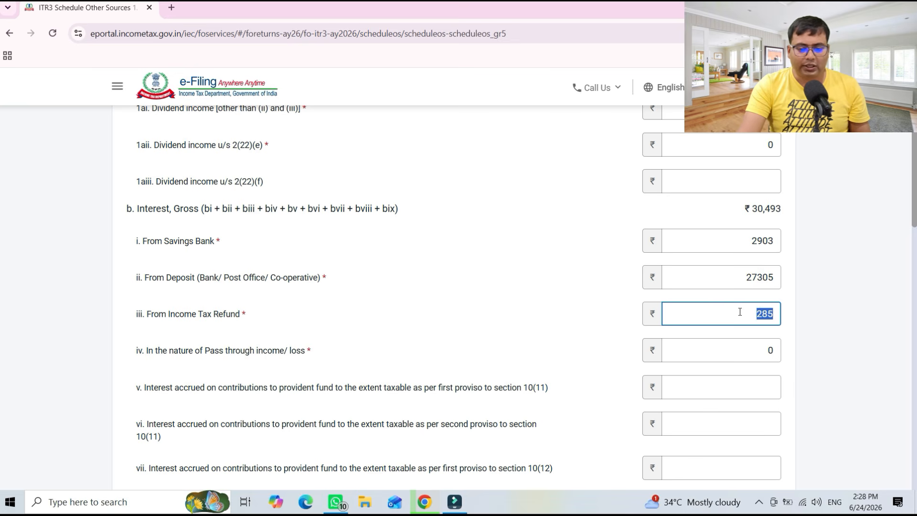
{"action": "left_click_drag", "start_coordinate": [913, 201], "coordinate": [912, 441]}
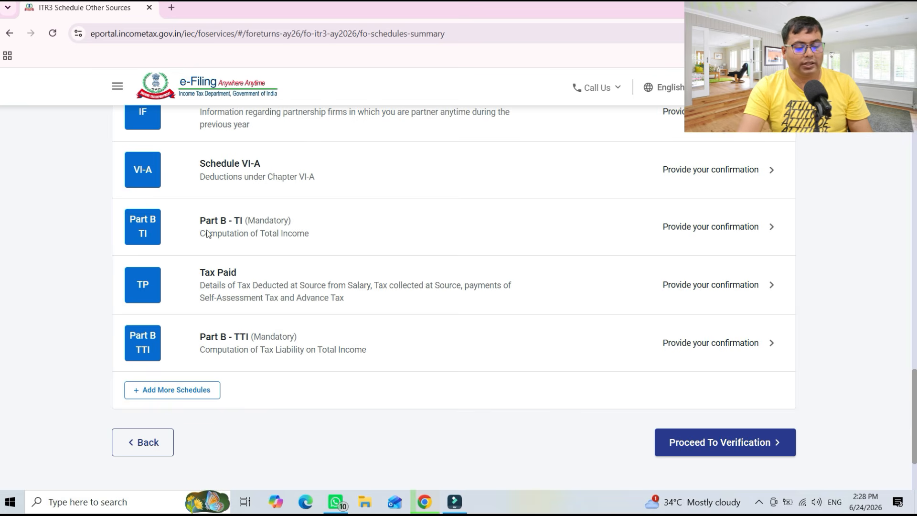
Review the total income computation in Part B - TI and confirm the schedule.
{"action": "left_click", "coordinate": [247, 228]}
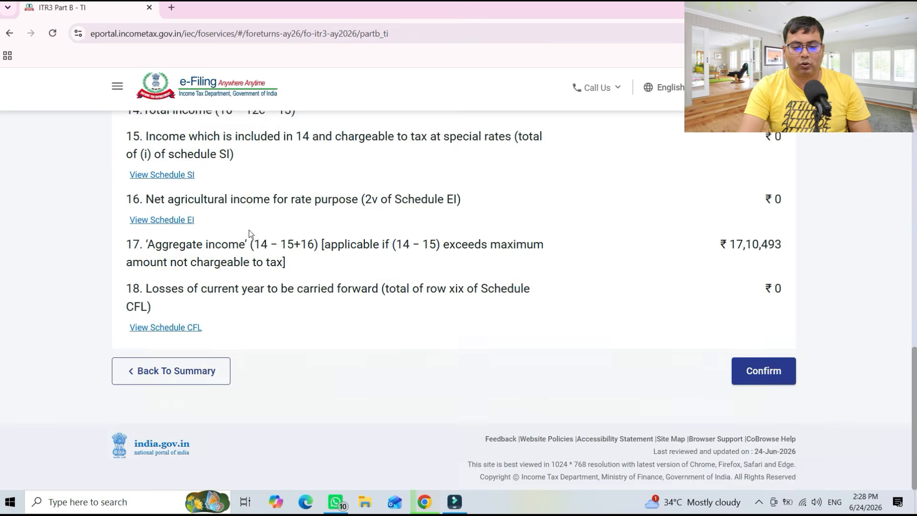
{"action": "scroll", "coordinate": [912, 314], "scroll_direction": "down", "scroll_amount": 8}
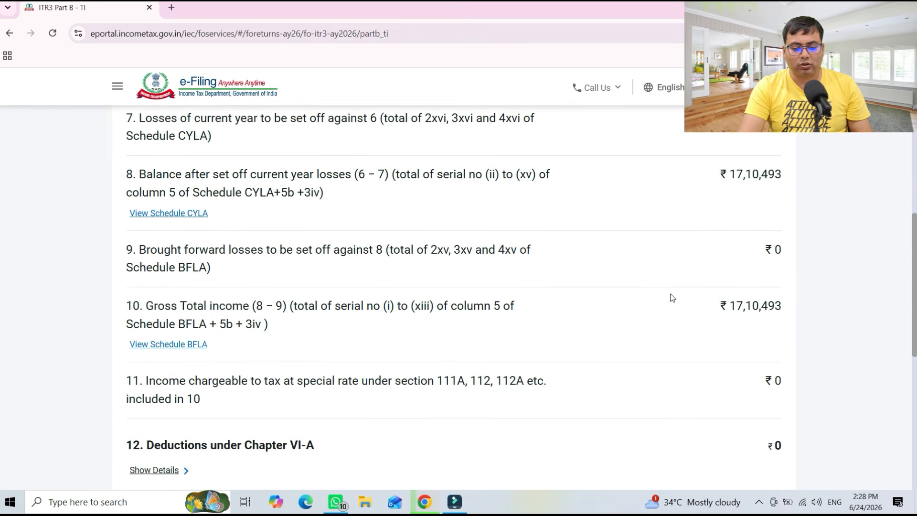
{"action": "scroll", "coordinate": [872, 429], "scroll_direction": "down", "scroll_amount": 7}
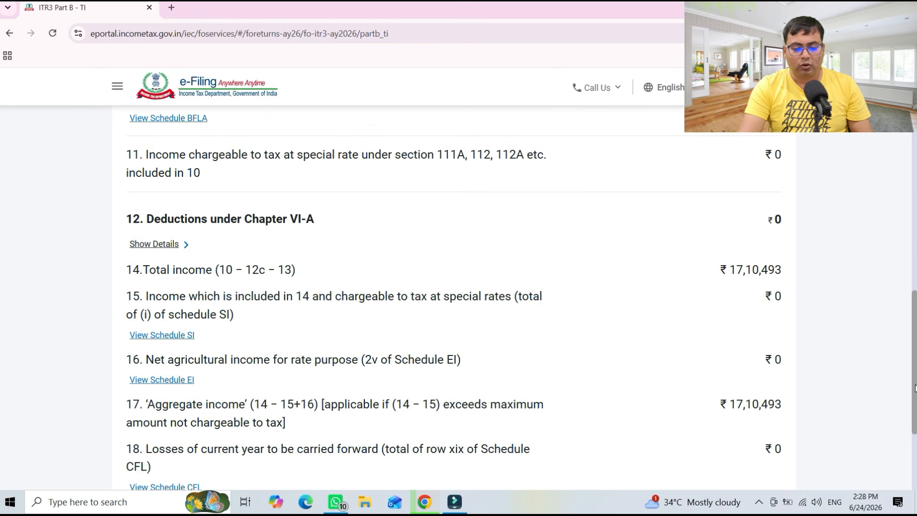
{"action": "left_click", "coordinate": [763, 423]}
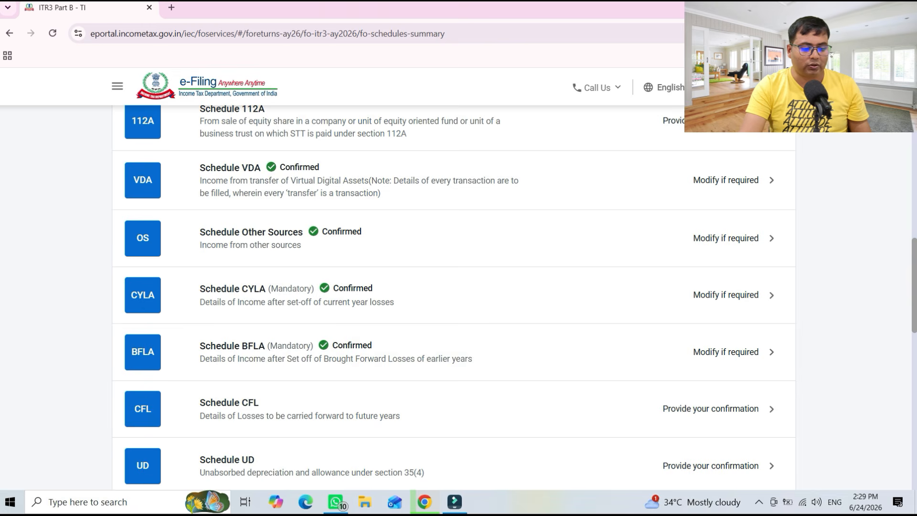
Open the Tax Paid schedule and view its Advance Tax and Self Assessment Tax section.
{"action": "scroll", "coordinate": [361, 352], "scroll_direction": "down", "scroll_amount": 15}
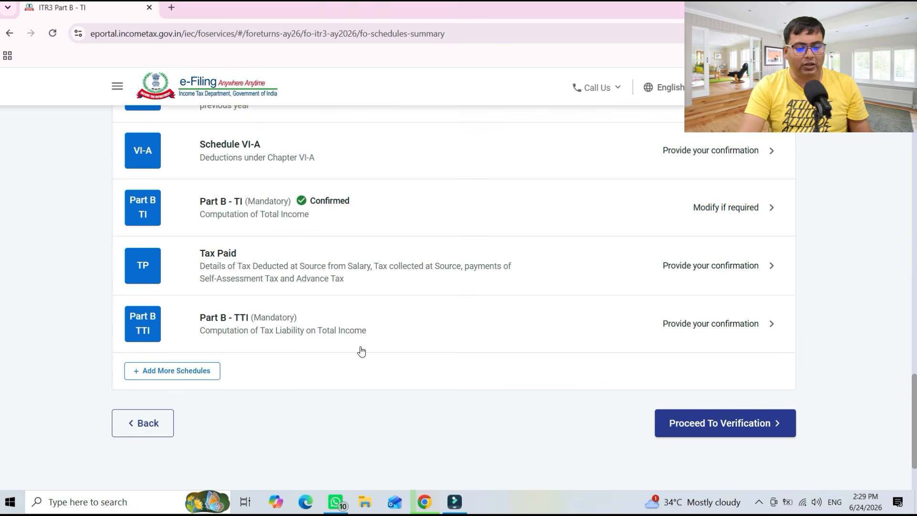
{"action": "left_click", "coordinate": [346, 280]}
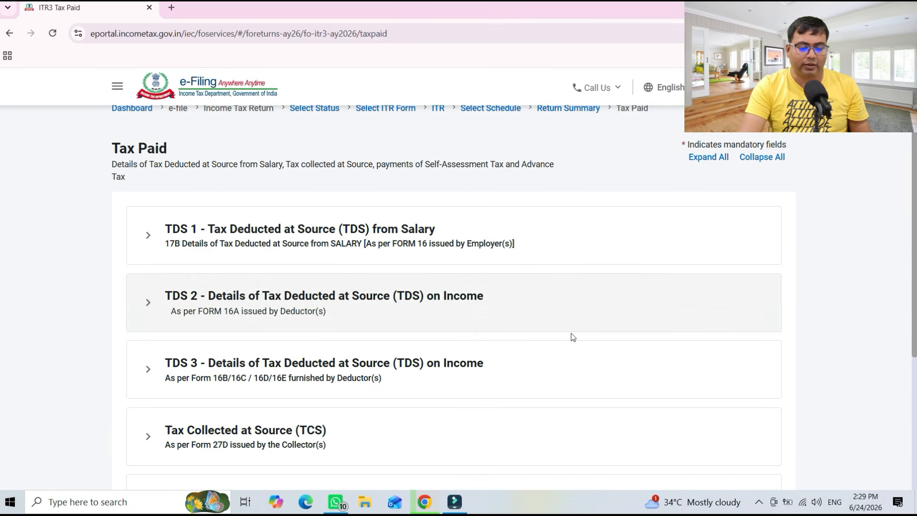
{"action": "scroll", "coordinate": [430, 366], "scroll_direction": "down", "scroll_amount": 3}
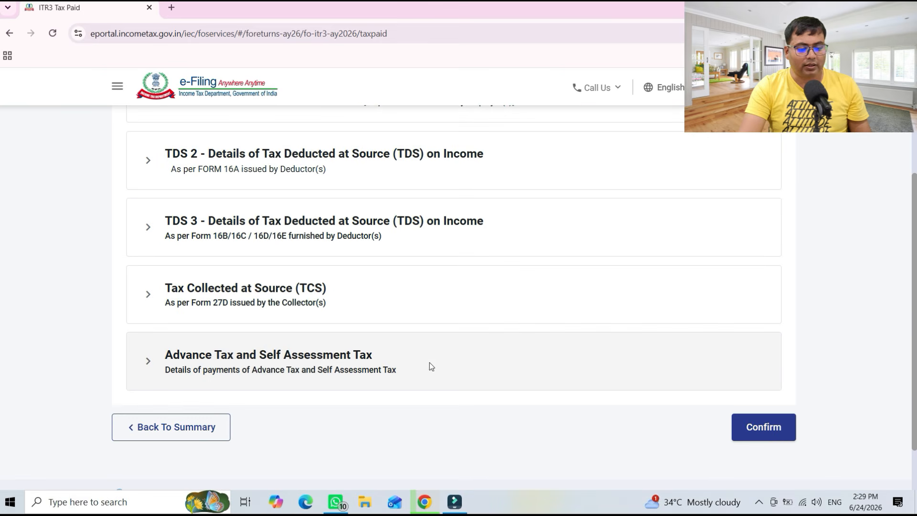
{"action": "left_click", "coordinate": [291, 364]}
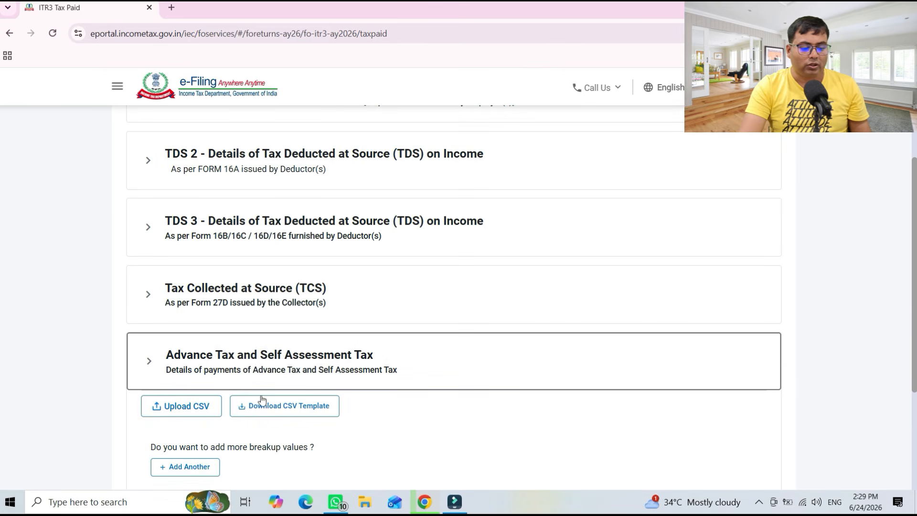
{"action": "left_click_drag", "start_coordinate": [912, 306], "coordinate": [907, 360]}
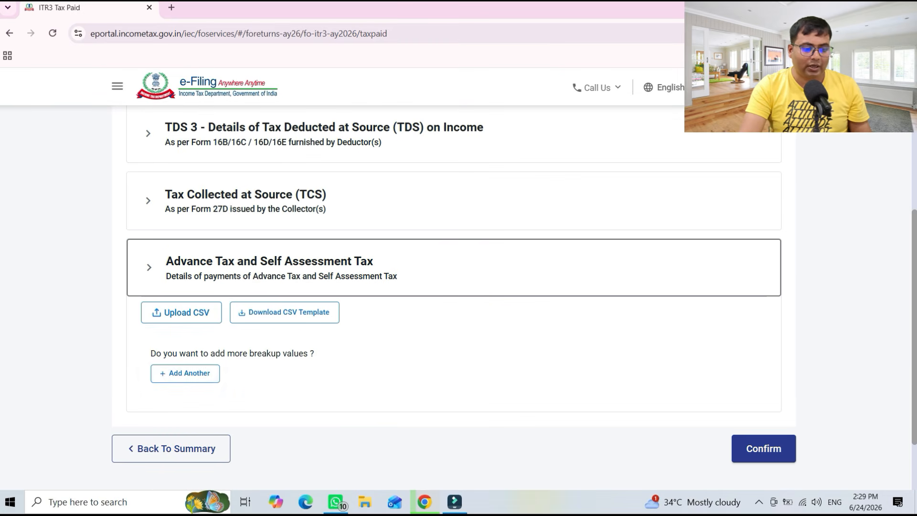
Check the TDS 1 and TDS 2 sections and confirm Tax Paid without adding any entries.
{"action": "scroll", "coordinate": [192, 304], "scroll_direction": "up", "scroll_amount": 5}
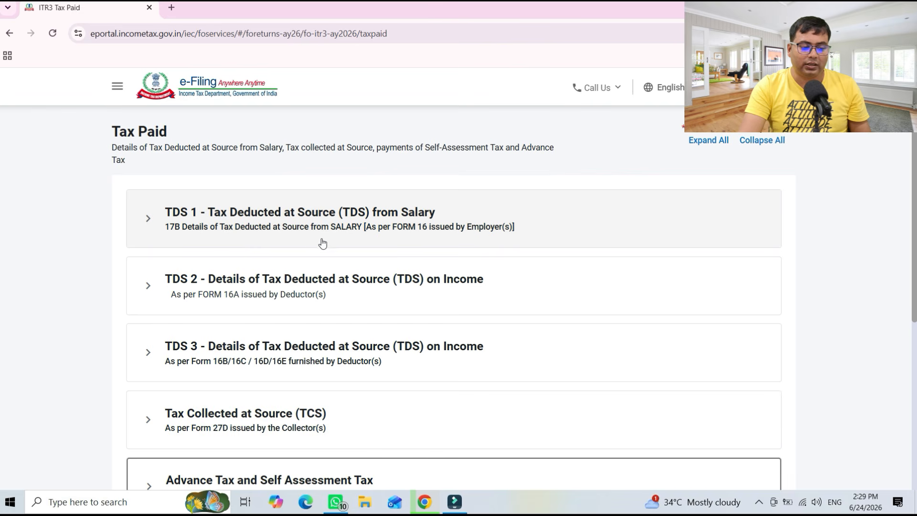
{"action": "left_click", "coordinate": [308, 229]}
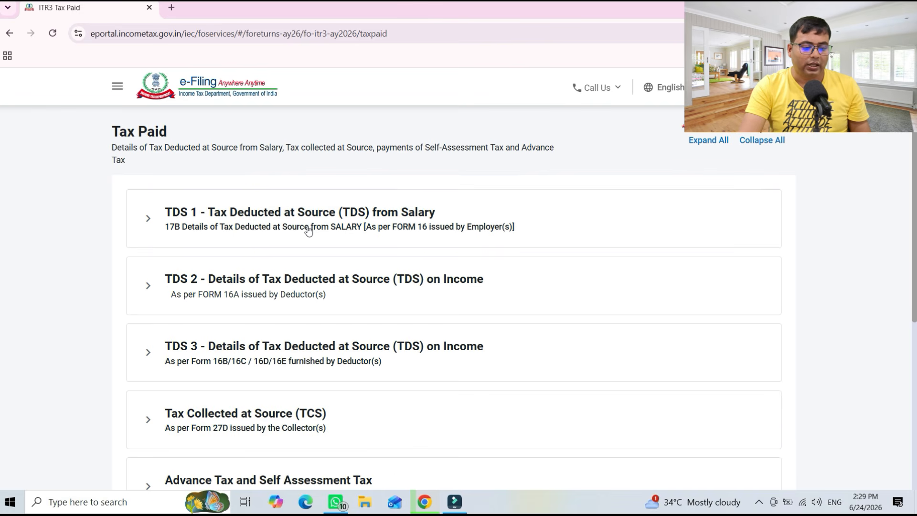
{"action": "left_click", "coordinate": [308, 229]}
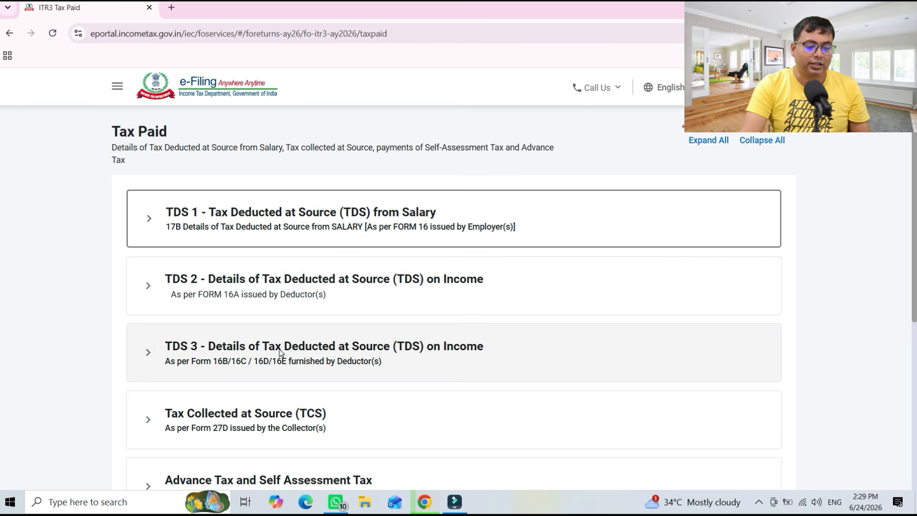
{"action": "left_click", "coordinate": [244, 285]}
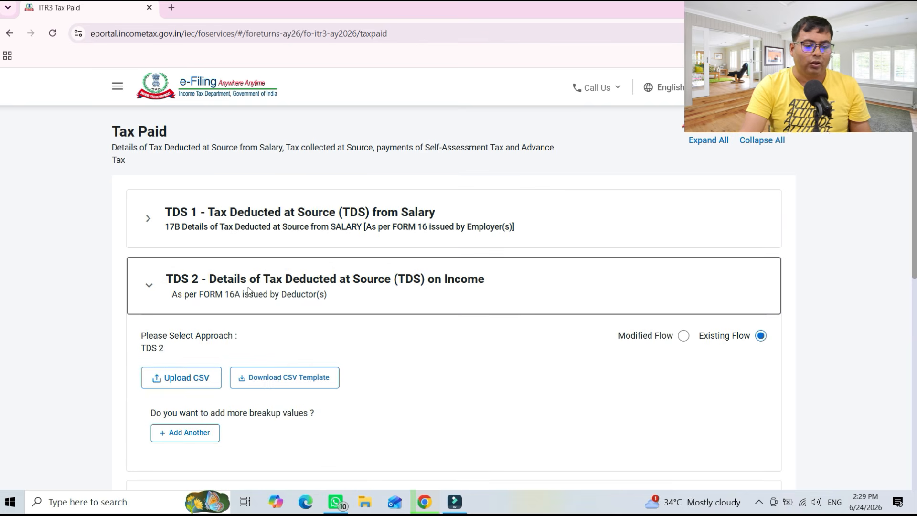
{"action": "scroll", "coordinate": [914, 277], "scroll_direction": "down", "scroll_amount": 2}
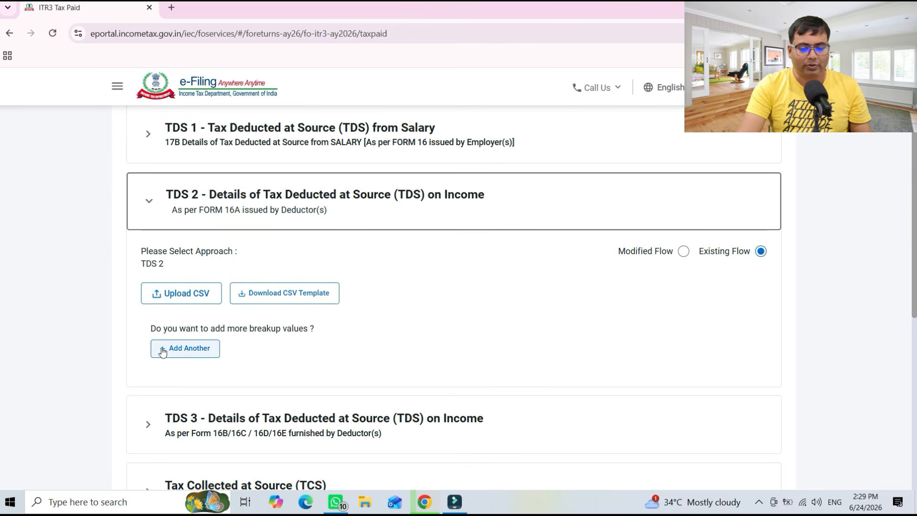
{"action": "scroll", "coordinate": [911, 434], "scroll_direction": "down", "scroll_amount": 8}
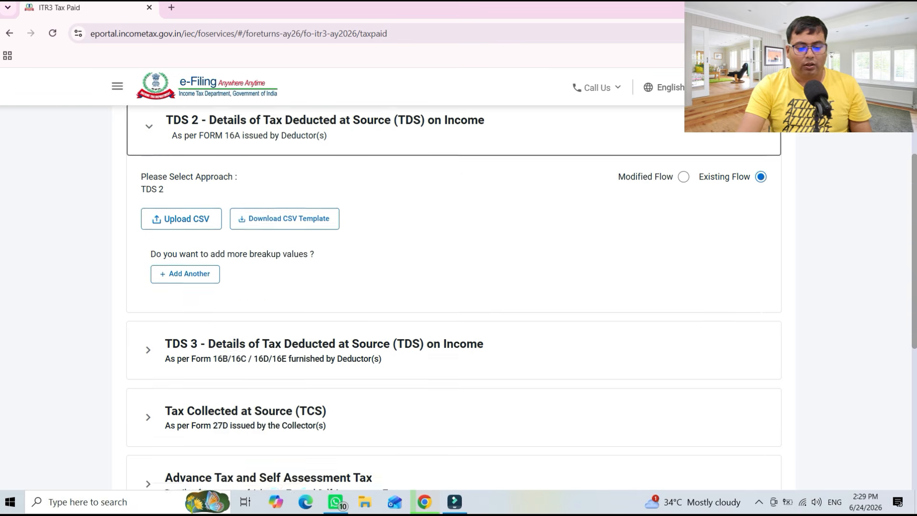
{"action": "left_click", "coordinate": [783, 367]}
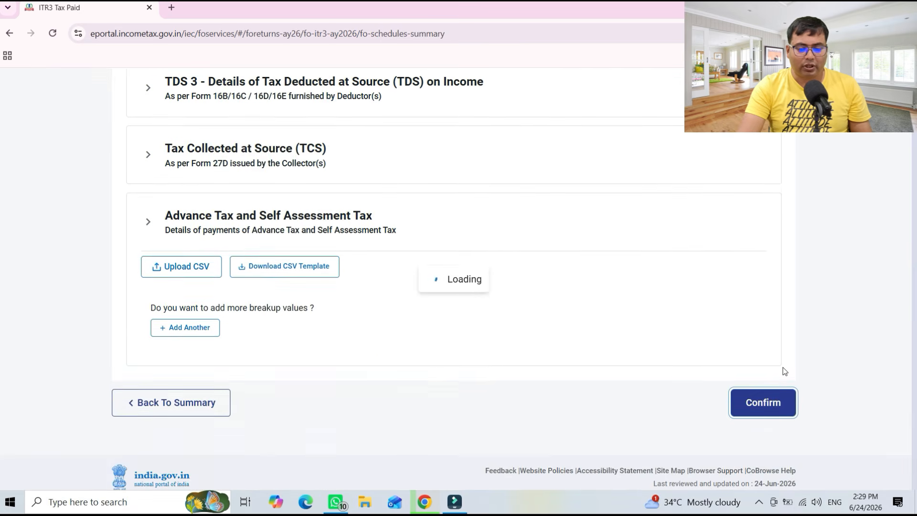
Review the tax liability computation in Part B - TTI and opt to pay the amount payable later.
{"action": "scroll", "coordinate": [915, 261], "scroll_direction": "down", "scroll_amount": 20}
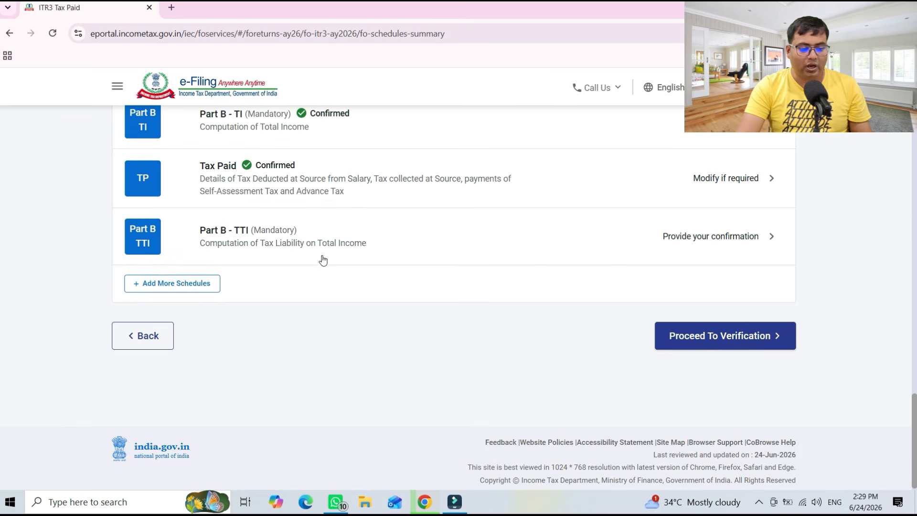
{"action": "left_click", "coordinate": [269, 238]}
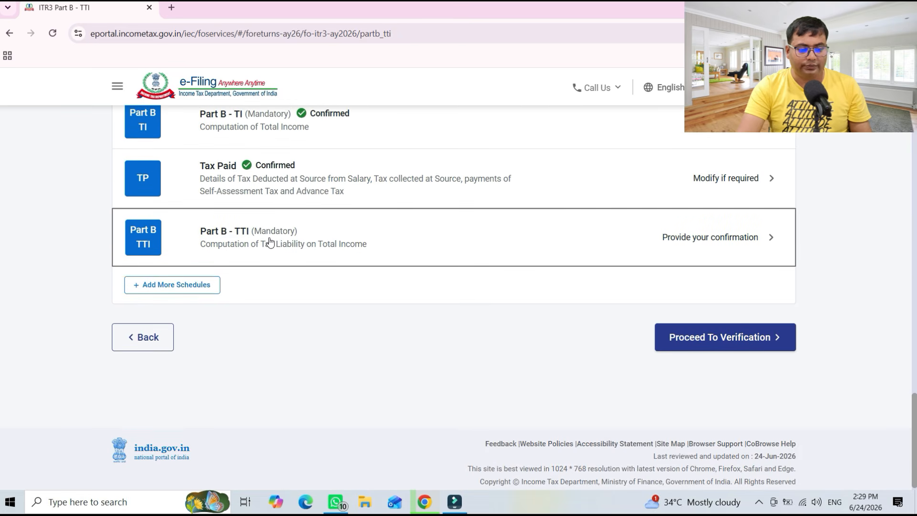
{"action": "mouse_move", "coordinate": [915, 172]}
{"action": "left_mouse_down"}
{"action": "mouse_move", "coordinate": [915, 222]}
{"action": "mouse_move", "coordinate": [915, 186]}
{"action": "left_mouse_up"}
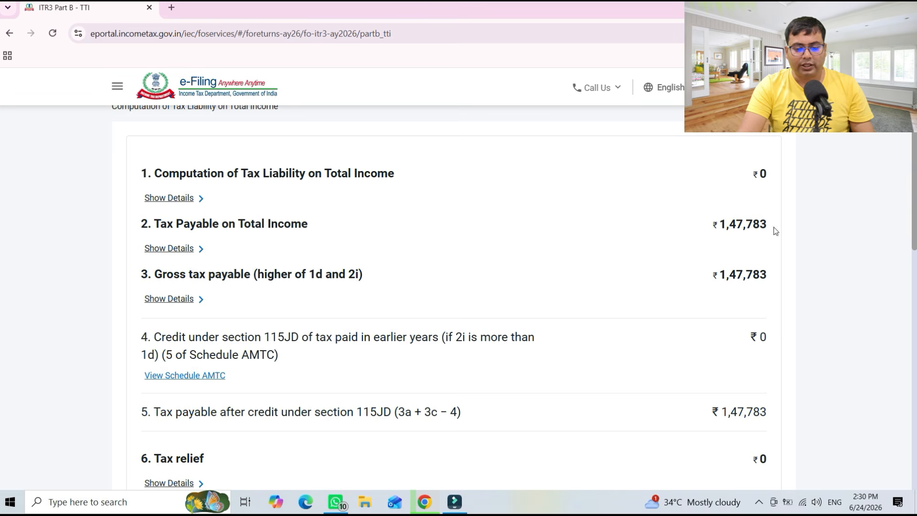
{"action": "left_click_drag", "start_coordinate": [913, 206], "coordinate": [909, 377]}
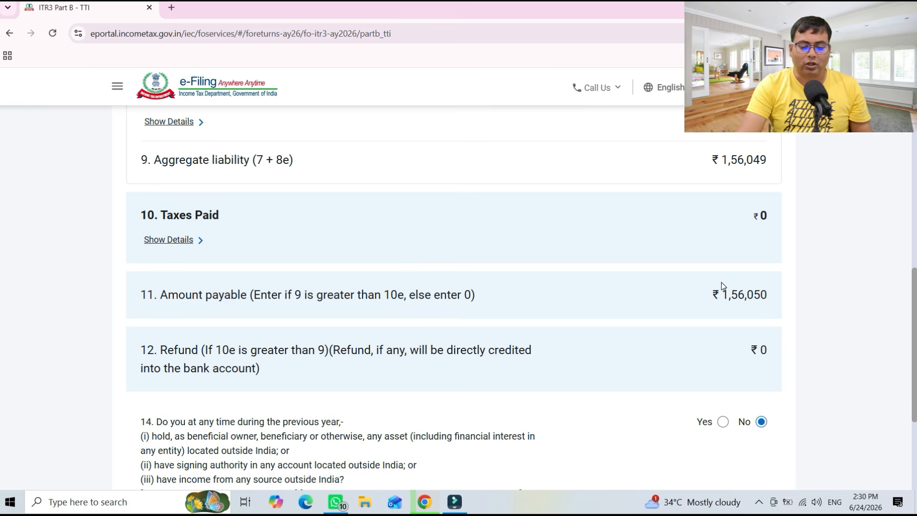
{"action": "scroll", "coordinate": [839, 301], "scroll_direction": "down", "scroll_amount": 3}
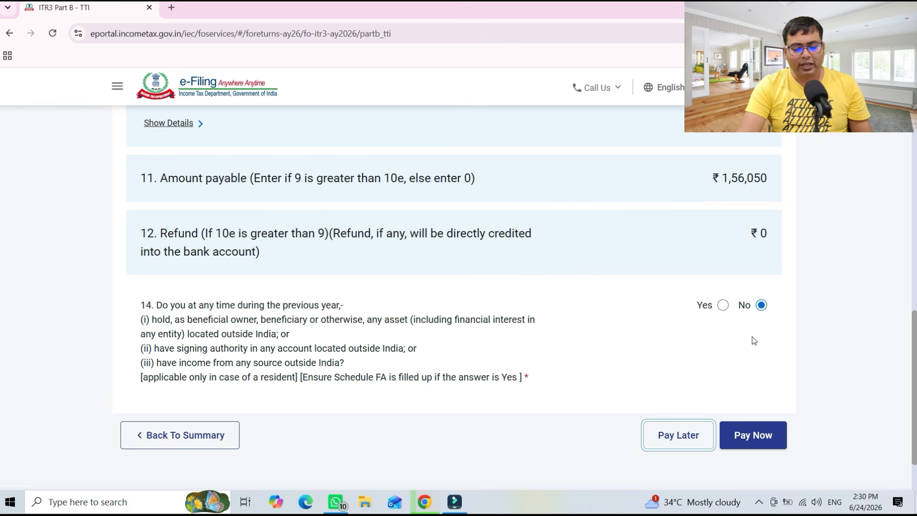
{"action": "left_click", "coordinate": [683, 431]}
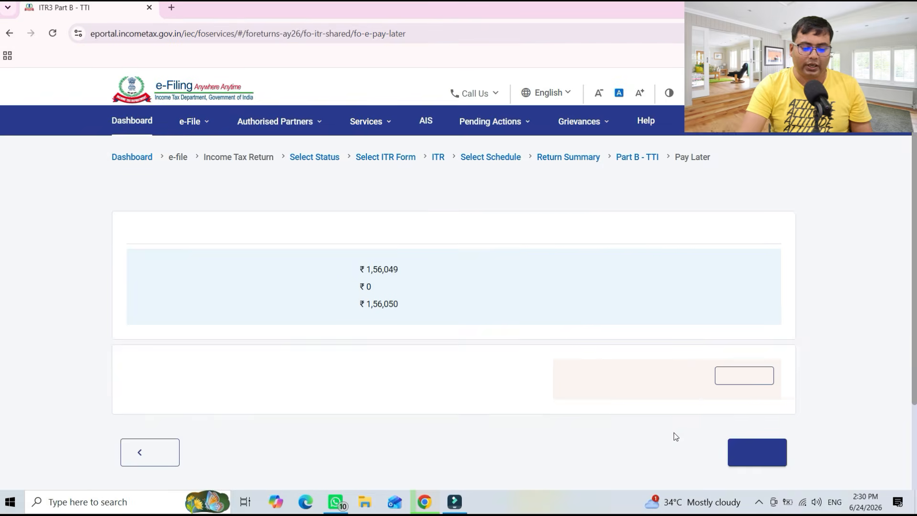
Review the pay-later summary and proceed to the preview and submission page of the return.
{"action": "left_click_drag", "start_coordinate": [909, 315], "coordinate": [914, 377]}
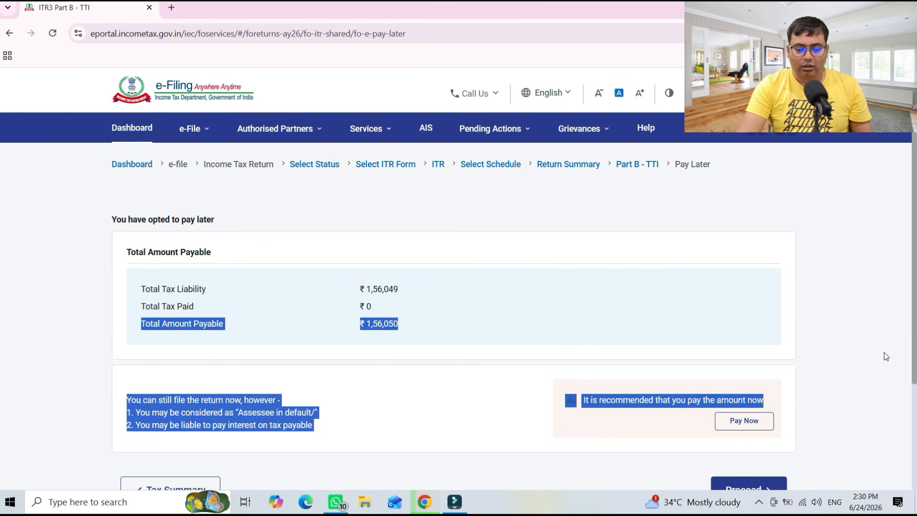
{"action": "scroll", "coordinate": [893, 354], "scroll_direction": "down", "scroll_amount": 2}
{"action": "left_click", "coordinate": [744, 410]}
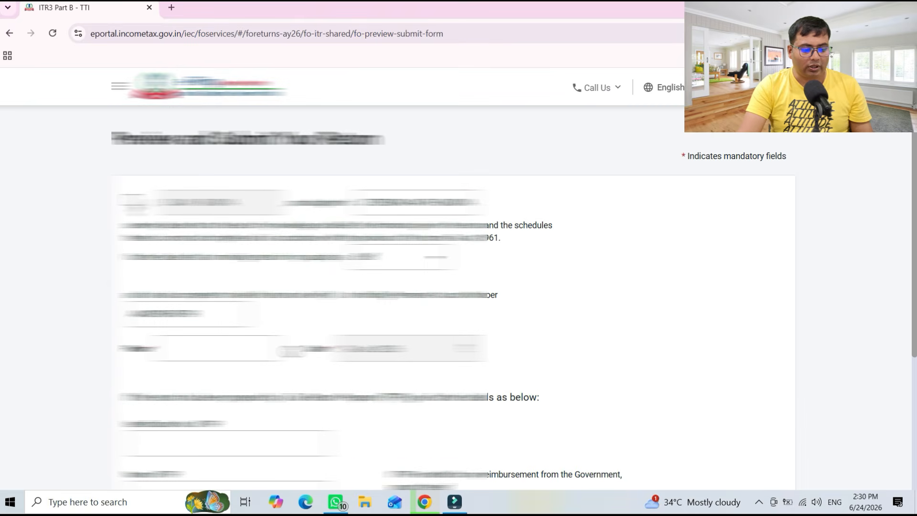
Fill in the place in the return declaration with the first suggested entry.
{"action": "left_click", "coordinate": [191, 341]}
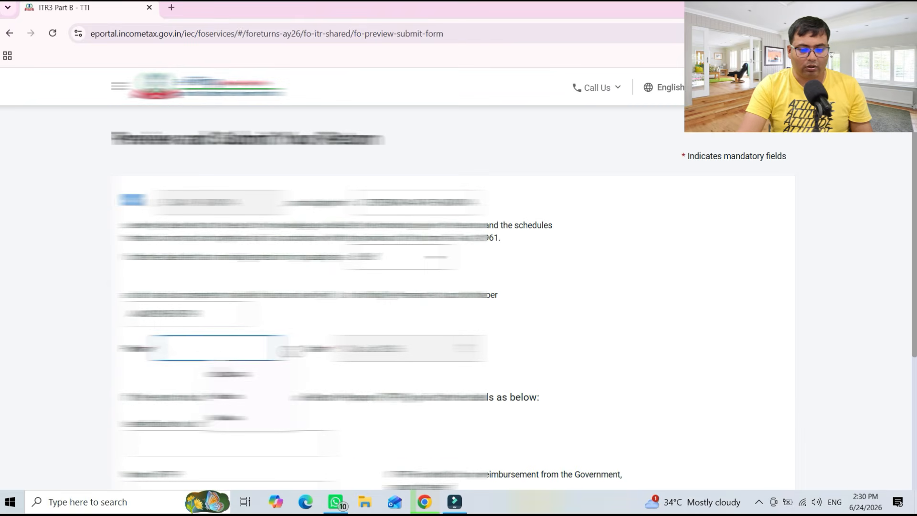
{"action": "left_click", "coordinate": [228, 374]}
{"action": "left_click_drag", "start_coordinate": [916, 277], "coordinate": [916, 339]}
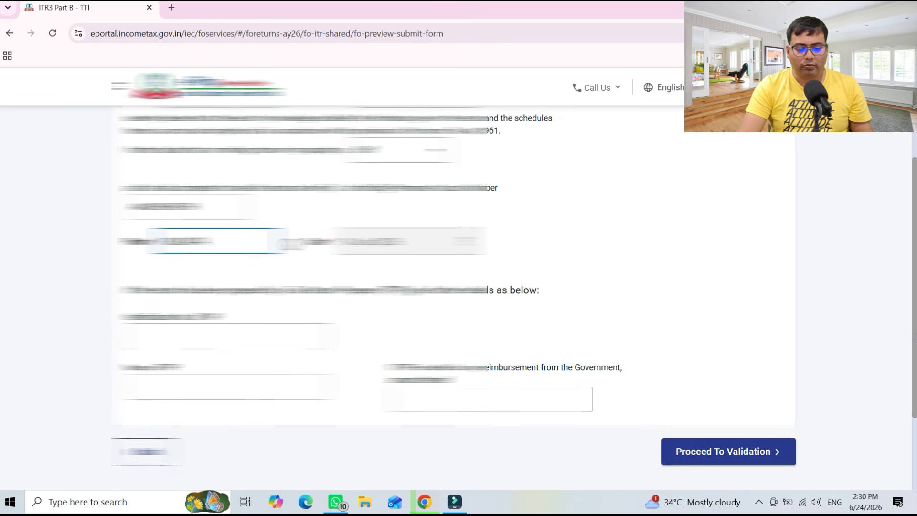